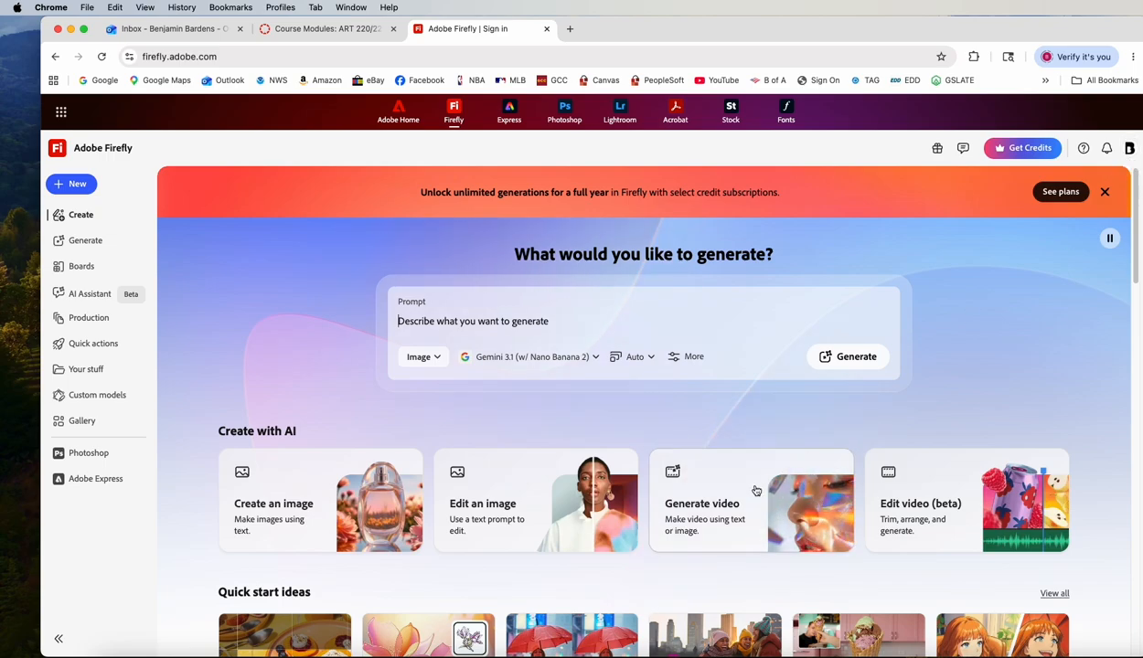
Step: Open the video generation workspace and review the Adobe and partner models available for it
{"action": "left_click", "coordinate": [706, 533]}
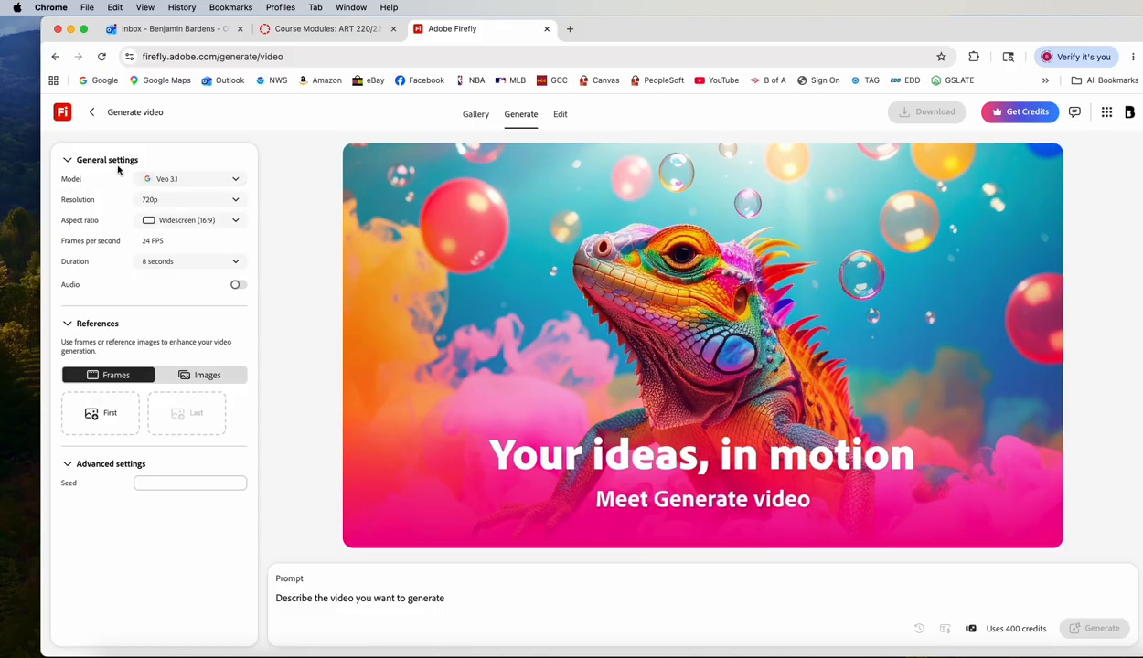
{"action": "left_click", "coordinate": [236, 180]}
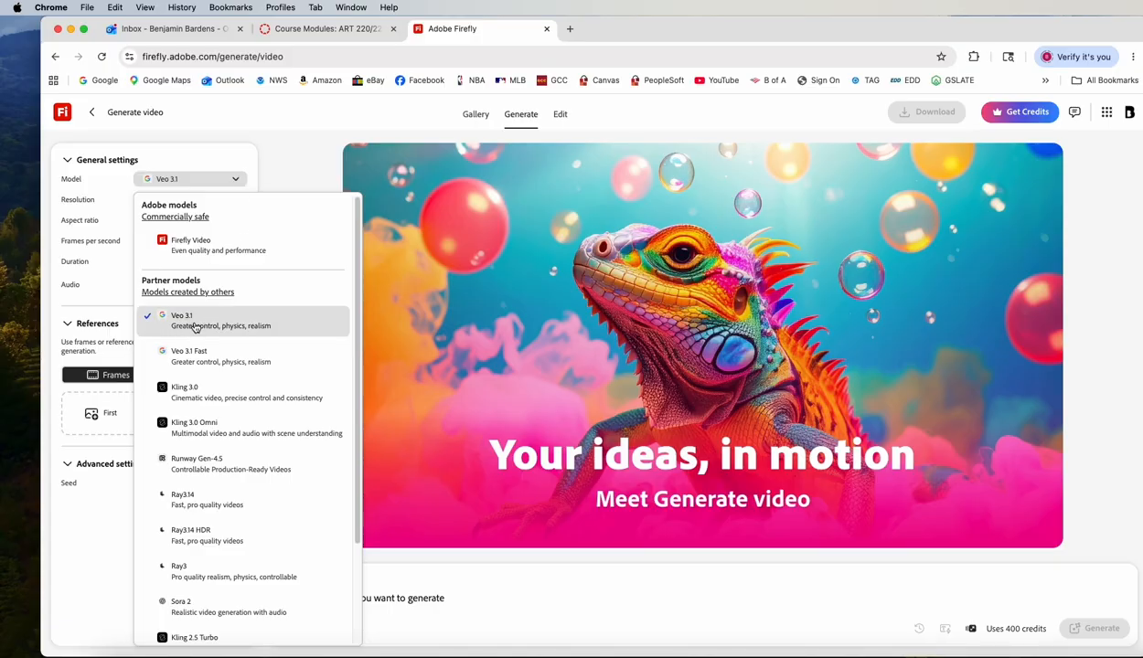
{"action": "left_click", "coordinate": [285, 165]}
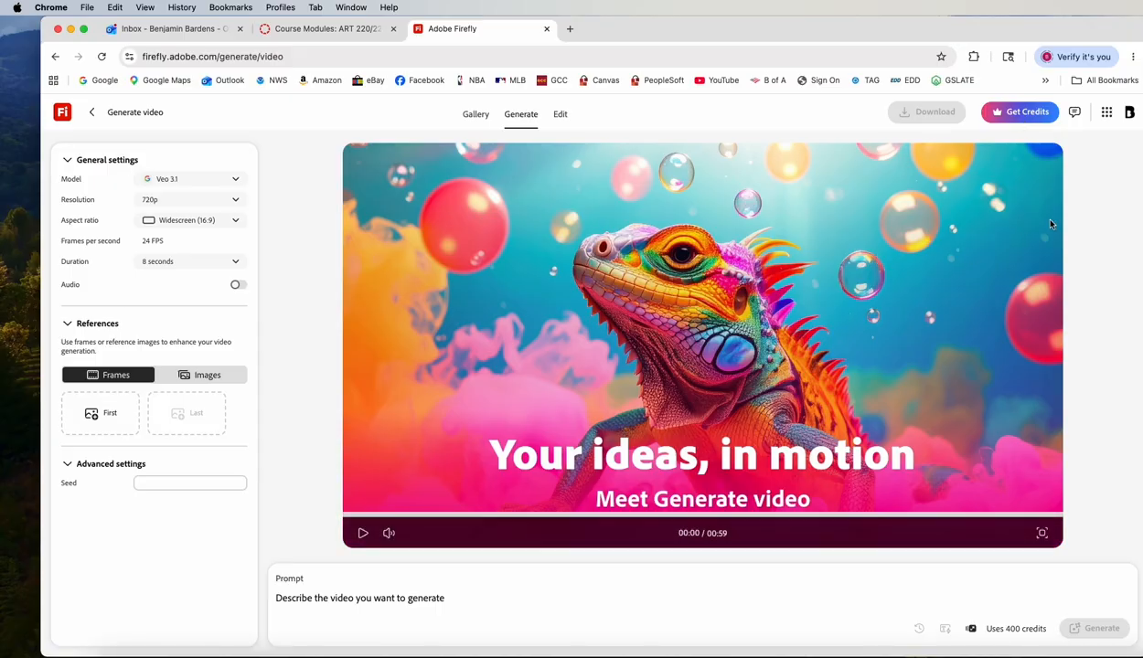
Step: Check the account's remaining premium generative credits and their next reset date
{"action": "left_click", "coordinate": [1129, 113]}
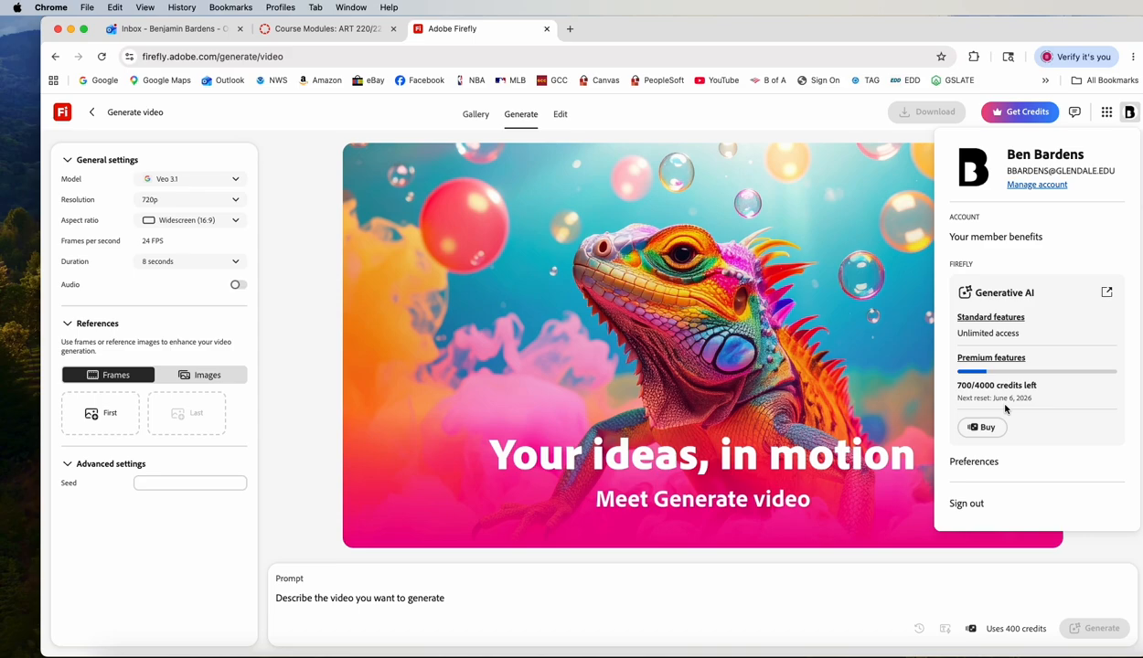
{"action": "left_click", "coordinate": [795, 111]}
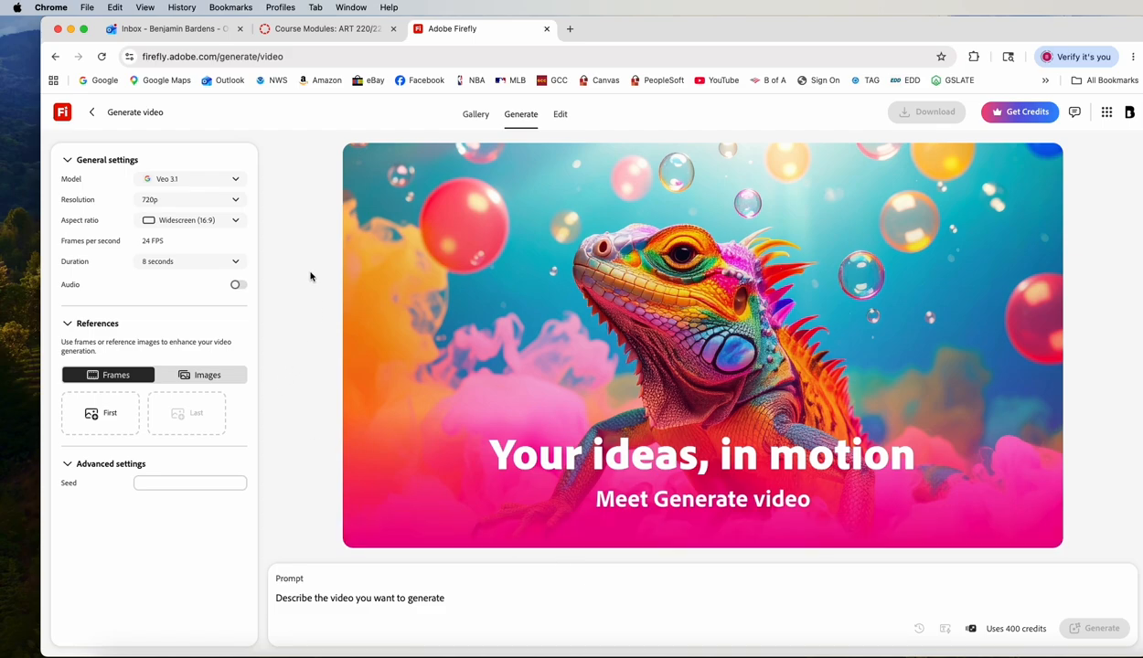
Step: Set the video generation model to Firefly Video and check its resolution options, leaving 540p selected
{"action": "left_click", "coordinate": [201, 179]}
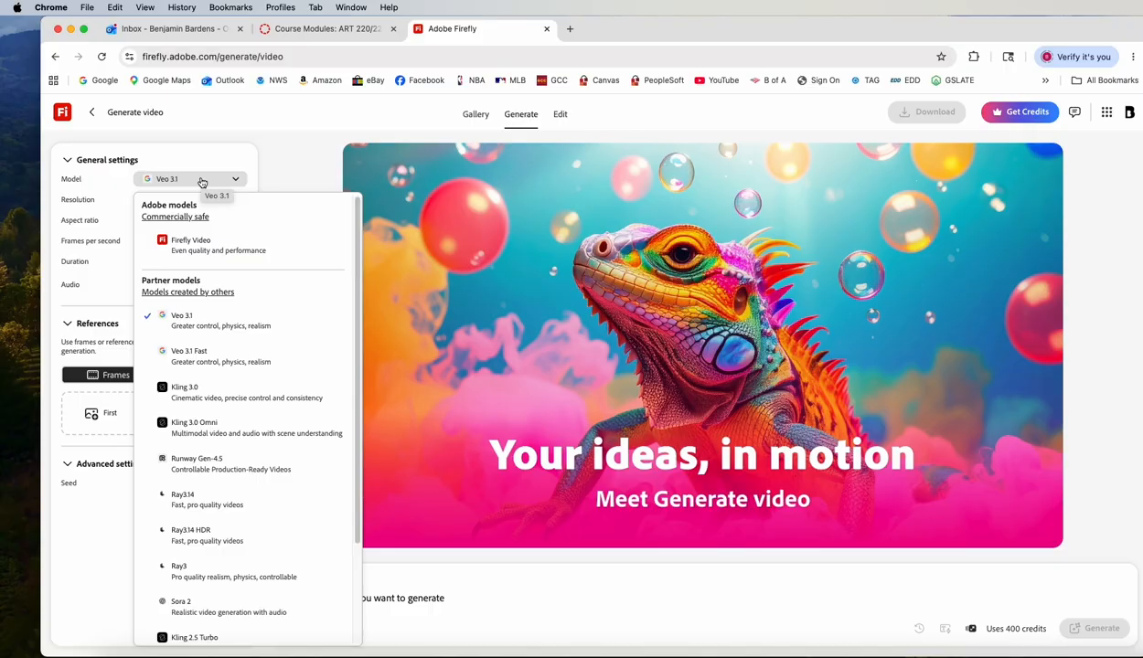
{"action": "left_click", "coordinate": [185, 249]}
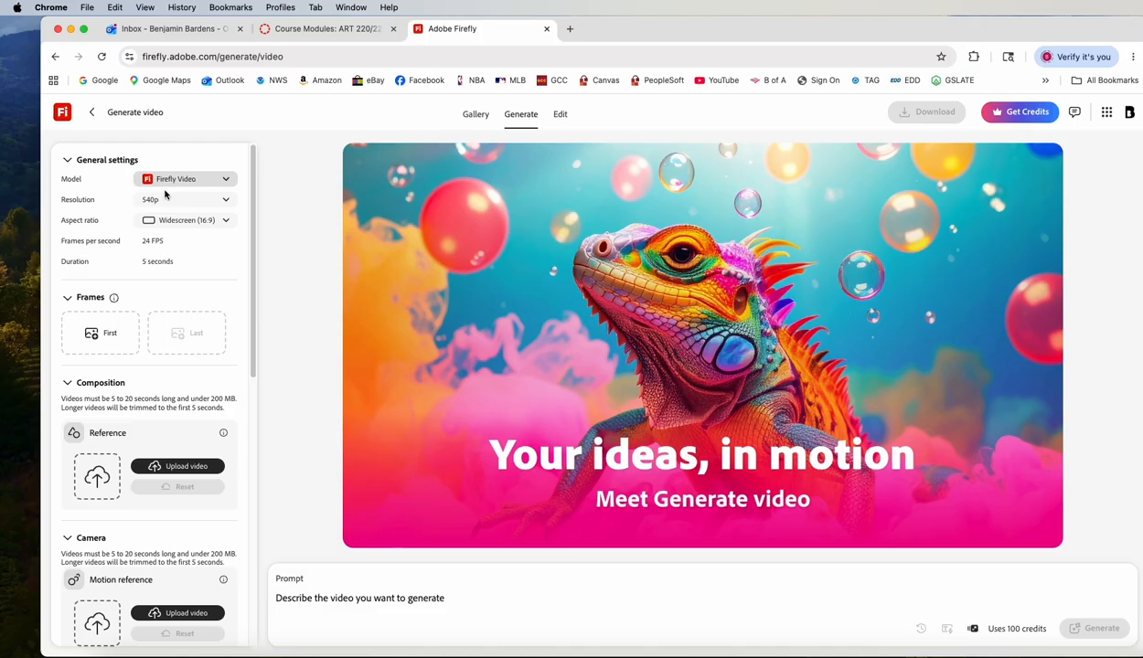
{"action": "left_click", "coordinate": [161, 200]}
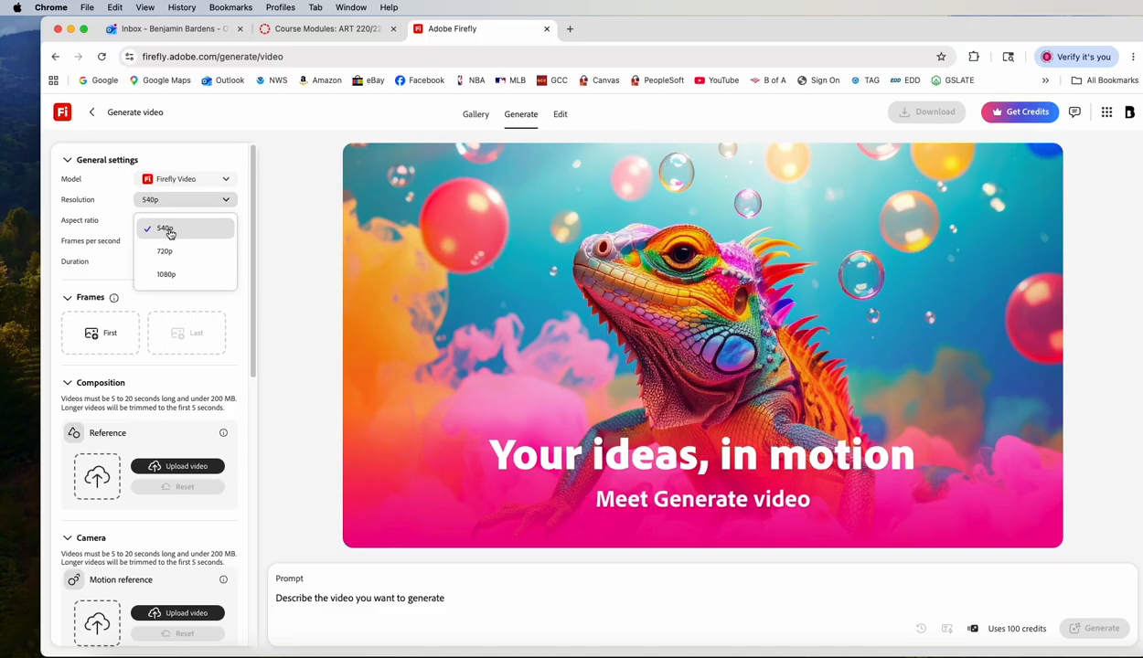
{"action": "left_click", "coordinate": [242, 227]}
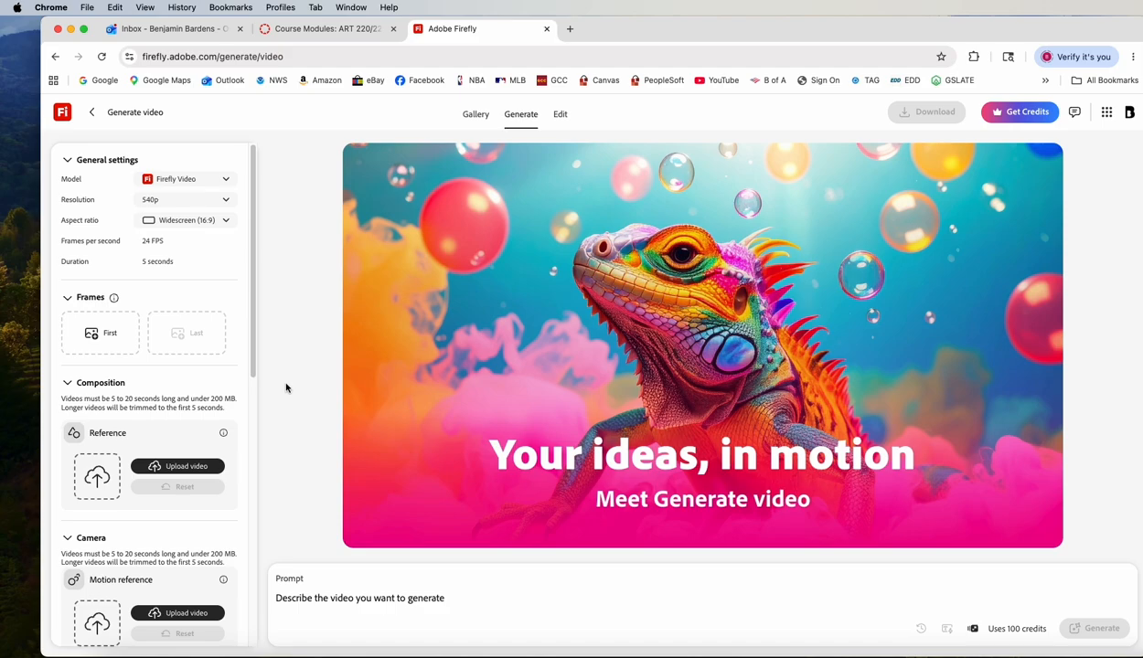
Step: Switch to the AI demo folder in Finder and play a preview of the Firefly clip ending in "made of shin.mp4"
{"action": "mouse_move", "coordinate": [710, 492]}
{"action": "left_click", "coordinate": [1131, 597]}
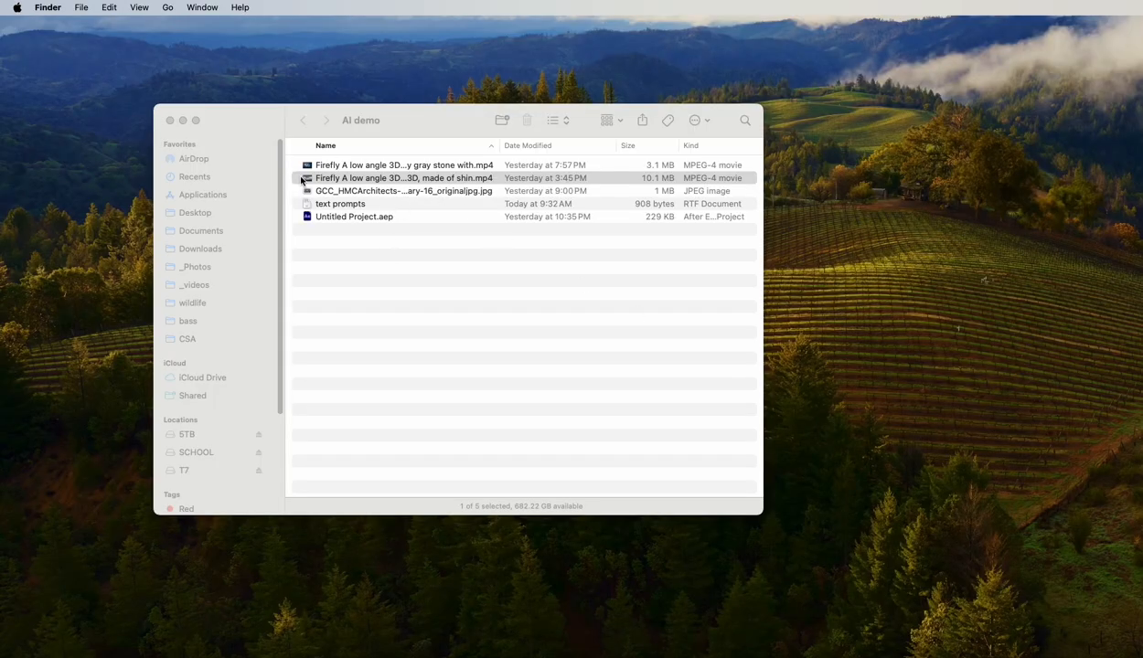
{"action": "left_click", "coordinate": [301, 180]}
{"action": "key", "text": "space"}
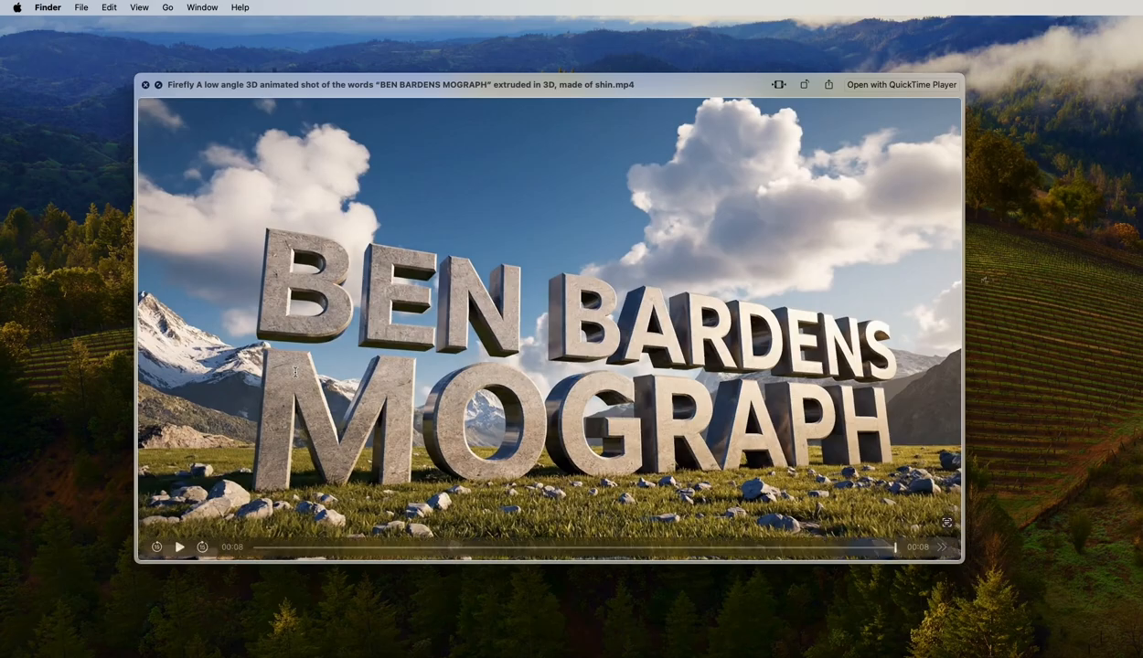
{"action": "left_click", "coordinate": [180, 547]}
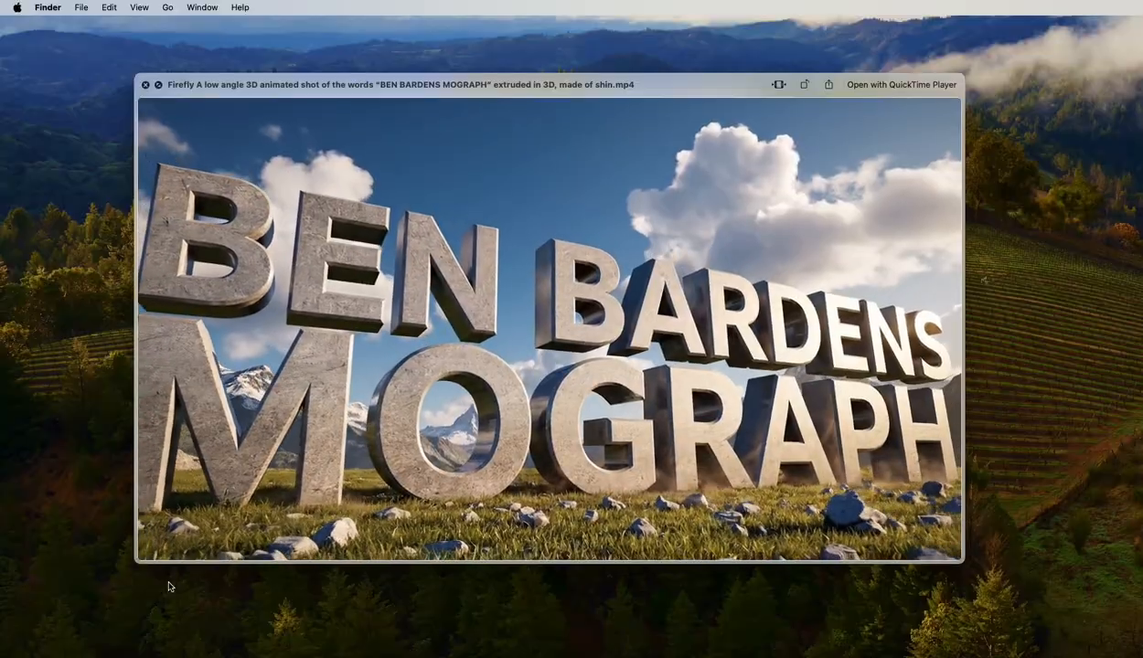
{"action": "key", "text": "space"}
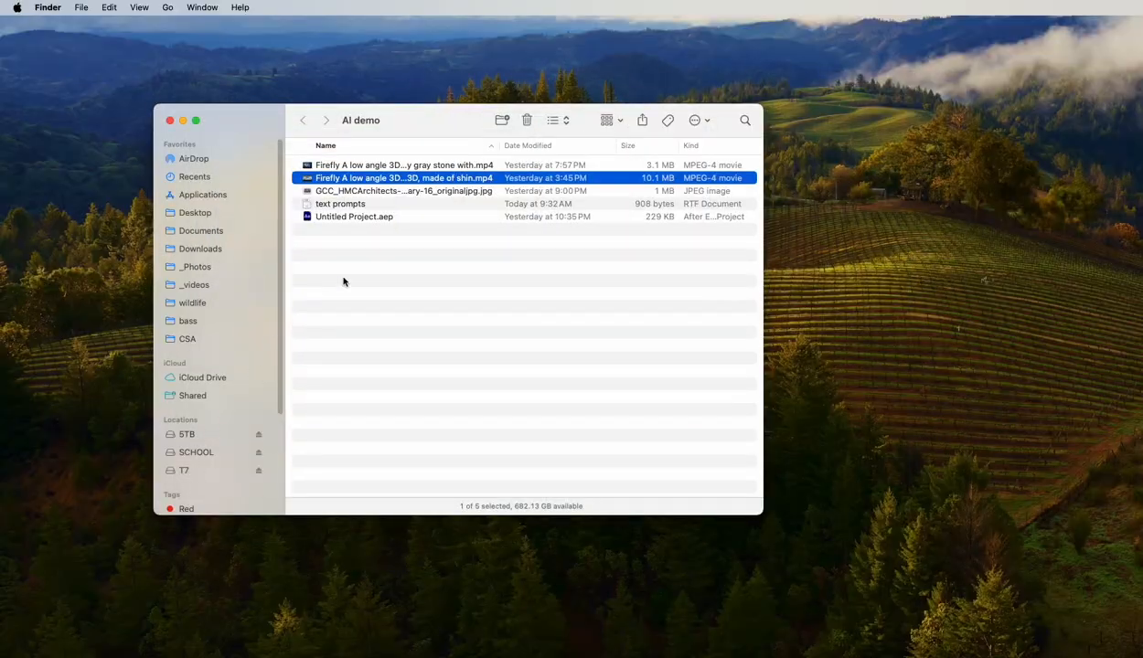
Step: Open the text prompts document from the AI demo folder and examine its first prompt, about letters crashing onto grassy ground
{"action": "double_click", "coordinate": [307, 203]}
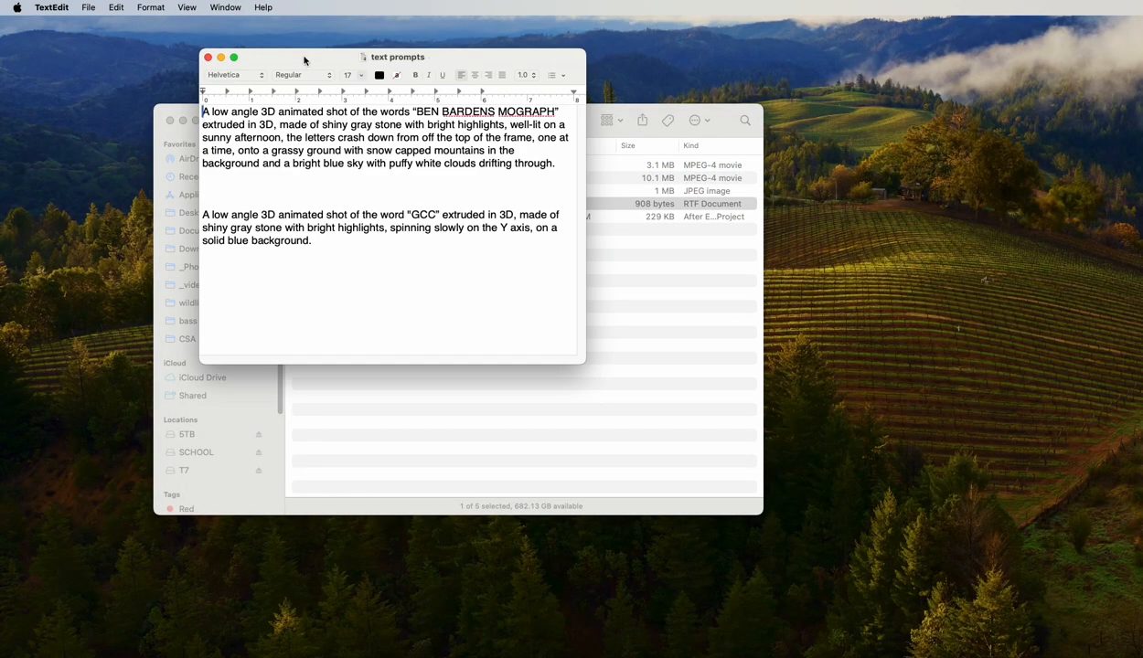
{"action": "left_click_drag", "start_coordinate": [305, 61], "coordinate": [454, 196]}
{"action": "left_click_drag", "start_coordinate": [705, 300], "coordinate": [329, 238]}
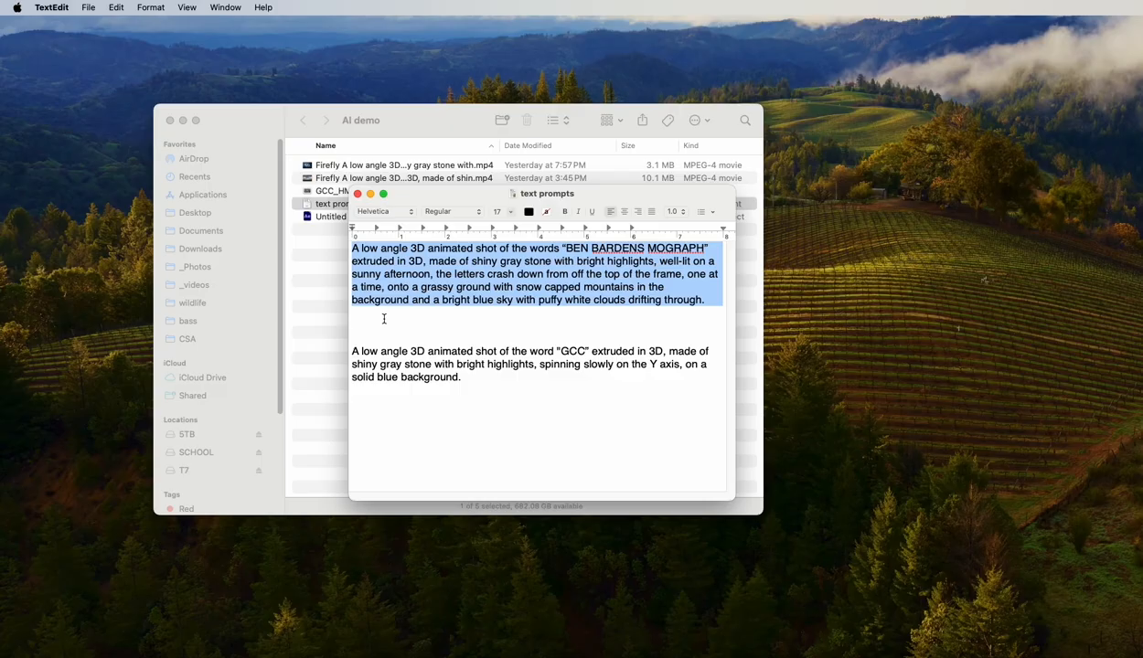
{"action": "left_click", "coordinate": [384, 318]}
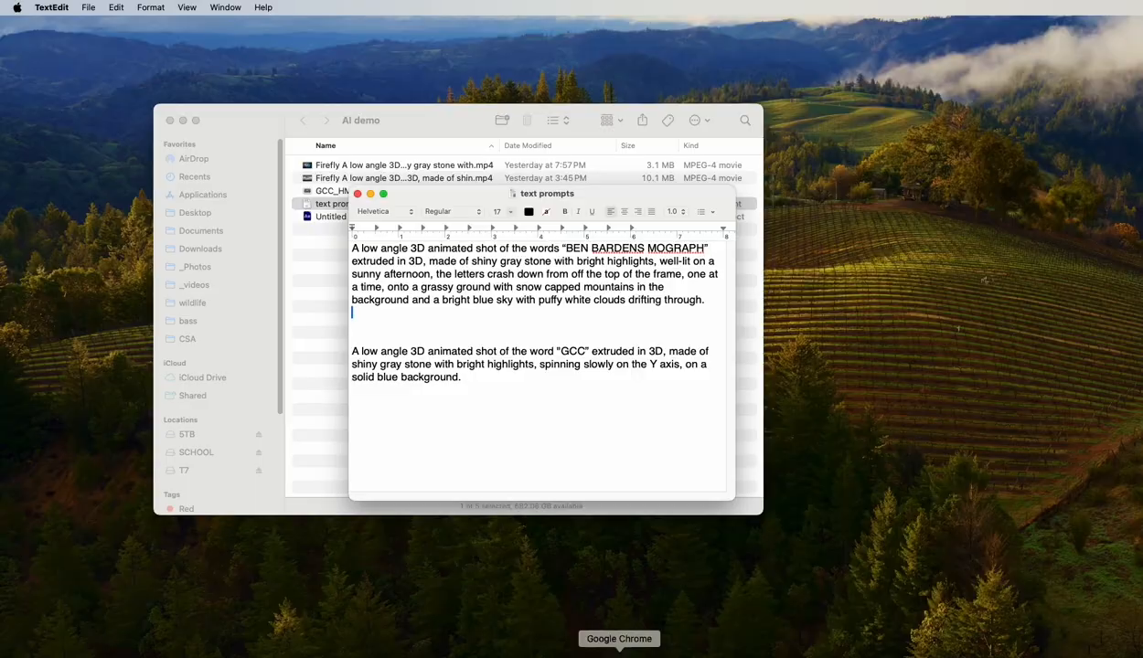
Step: Switch to Chrome and open the guide on writing effective text prompts for video generation from the course's Week 13 AI Links page
{"action": "left_click", "coordinate": [619, 651]}
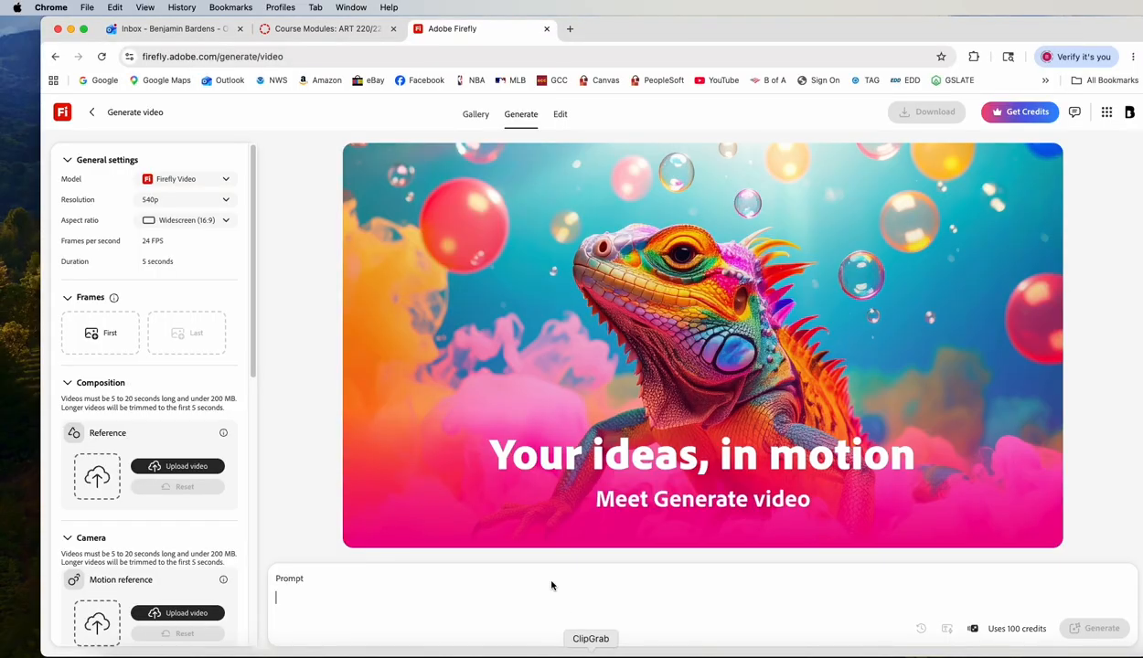
{"action": "left_click", "coordinate": [320, 29]}
{"action": "scroll", "coordinate": [365, 237], "scroll_direction": "up", "scroll_amount": 5}
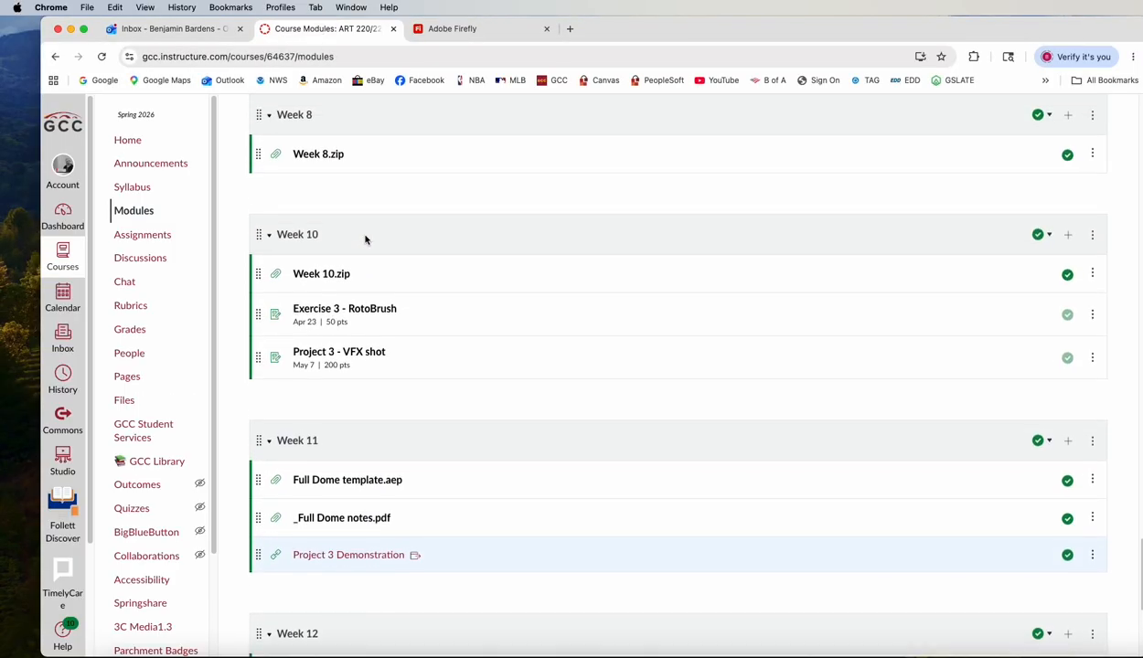
{"action": "scroll", "coordinate": [365, 238], "scroll_direction": "down", "scroll_amount": 5}
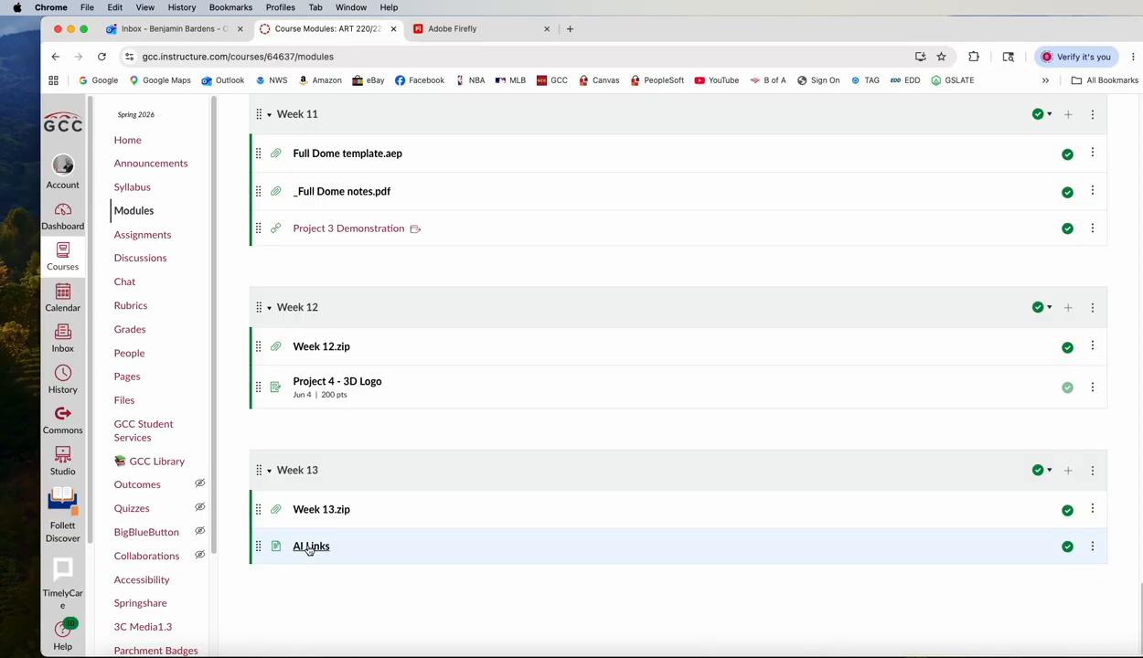
{"action": "left_click", "coordinate": [309, 547]}
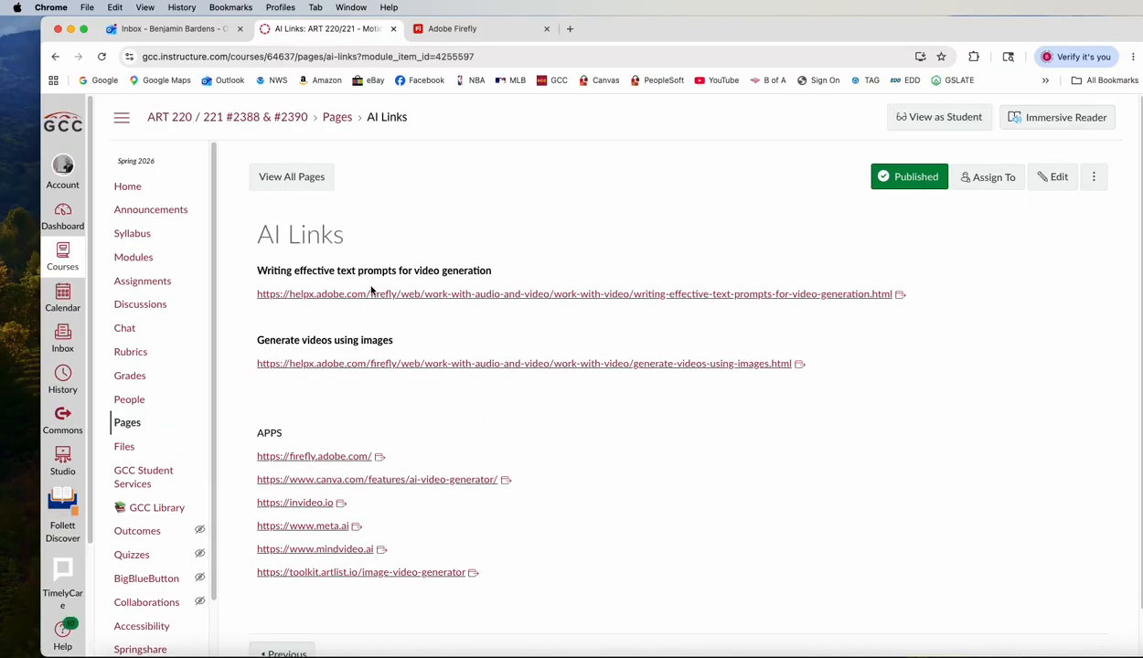
{"action": "left_click", "coordinate": [302, 294]}
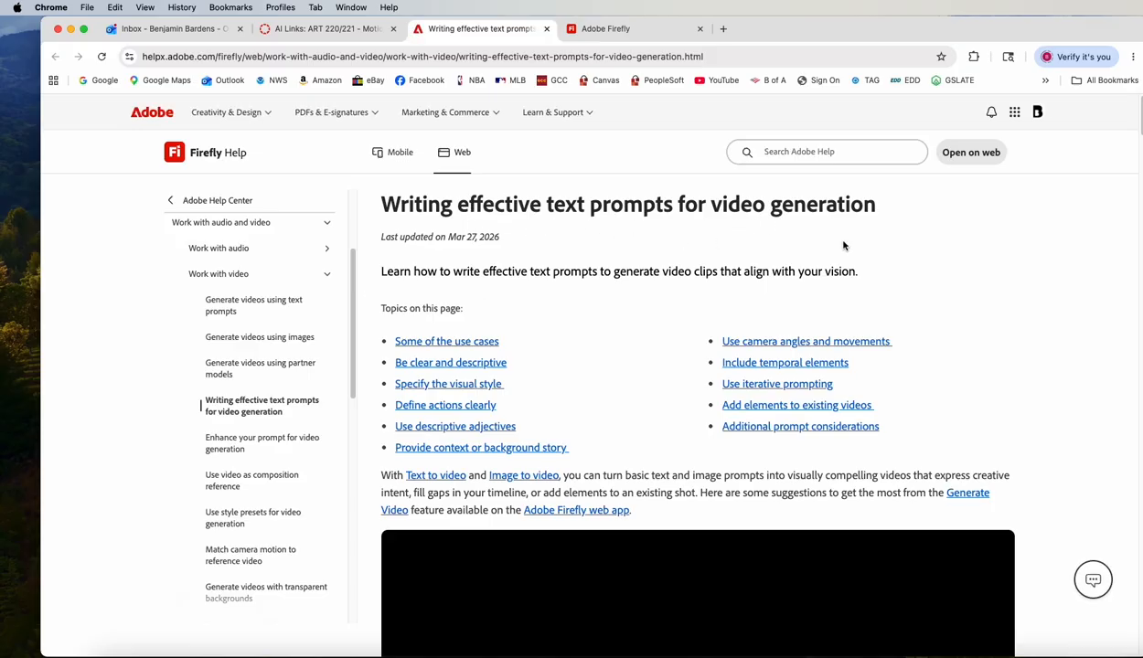
Step: Read through the guide's use cases, prompt structure, visual style, descriptive adjectives and camera angle sections
{"action": "scroll", "coordinate": [678, 337], "scroll_direction": "down", "scroll_amount": 12}
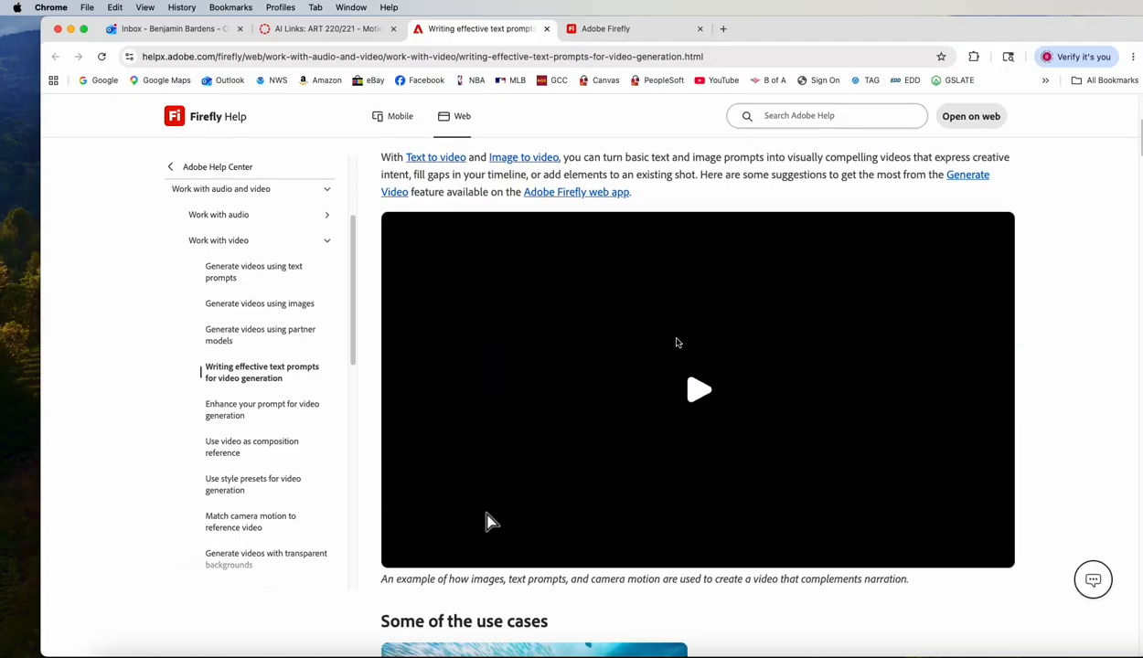
{"action": "scroll", "coordinate": [677, 338], "scroll_direction": "down", "scroll_amount": 4}
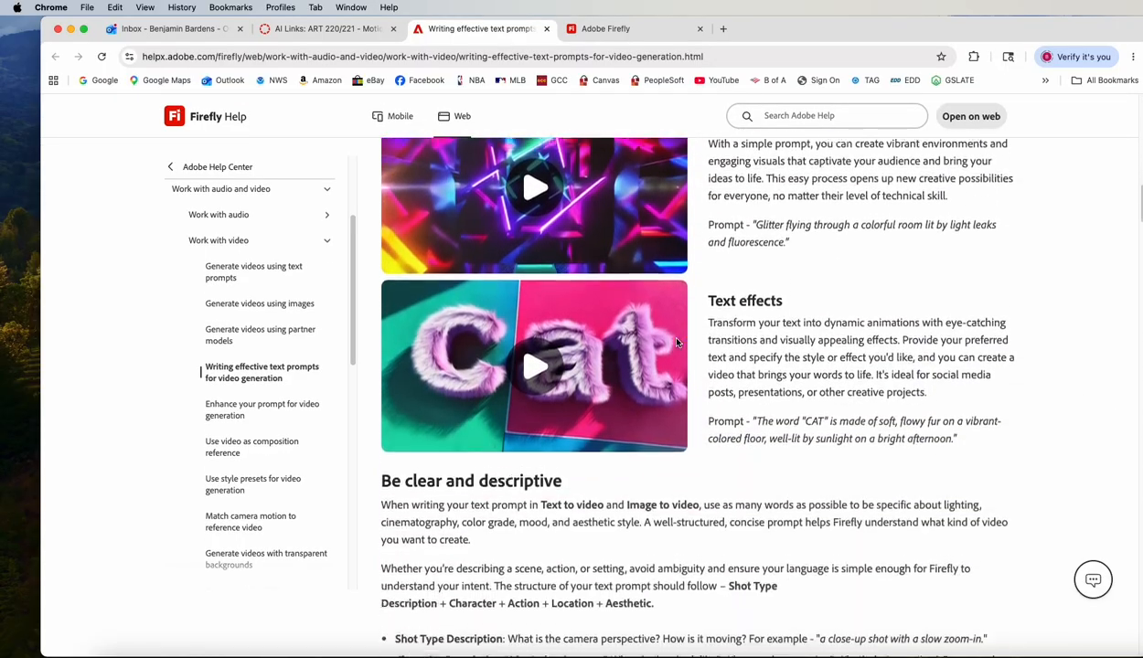
{"action": "scroll", "coordinate": [676, 342], "scroll_direction": "down", "scroll_amount": 10}
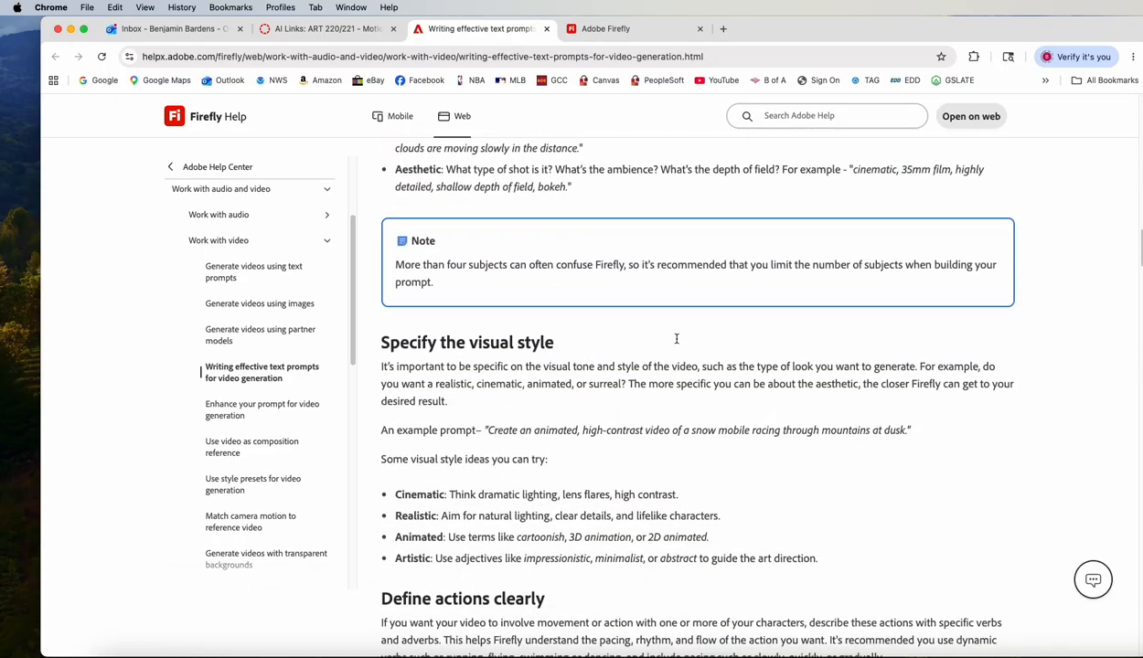
{"action": "scroll", "coordinate": [676, 340], "scroll_direction": "down", "scroll_amount": 8}
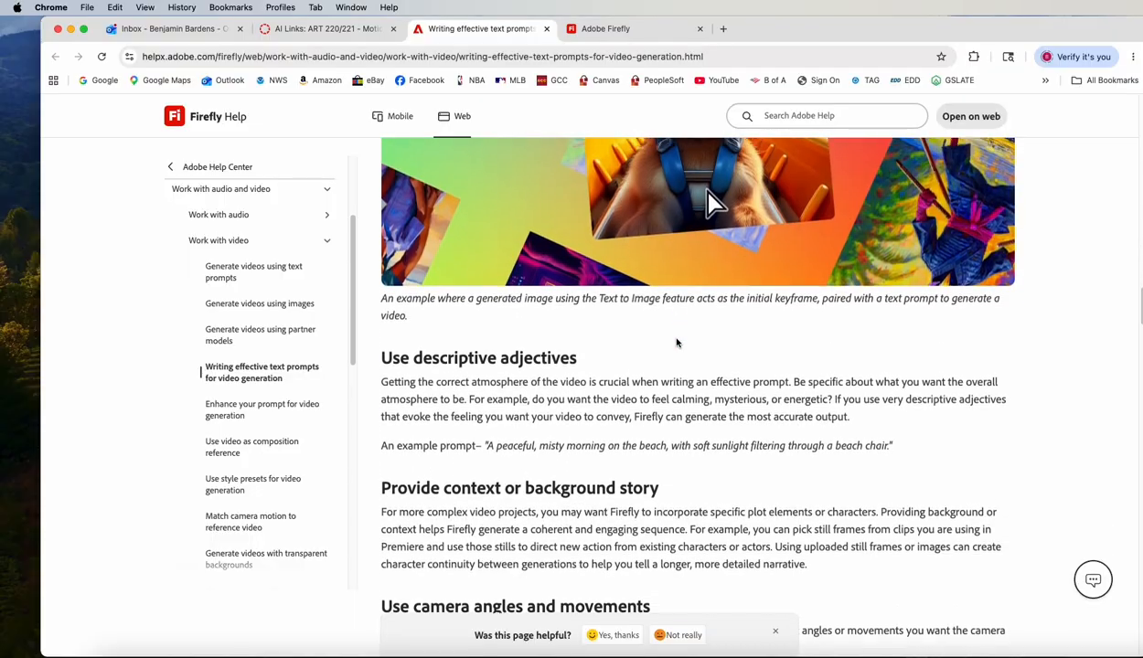
{"action": "scroll", "coordinate": [677, 343], "scroll_direction": "down", "scroll_amount": 10}
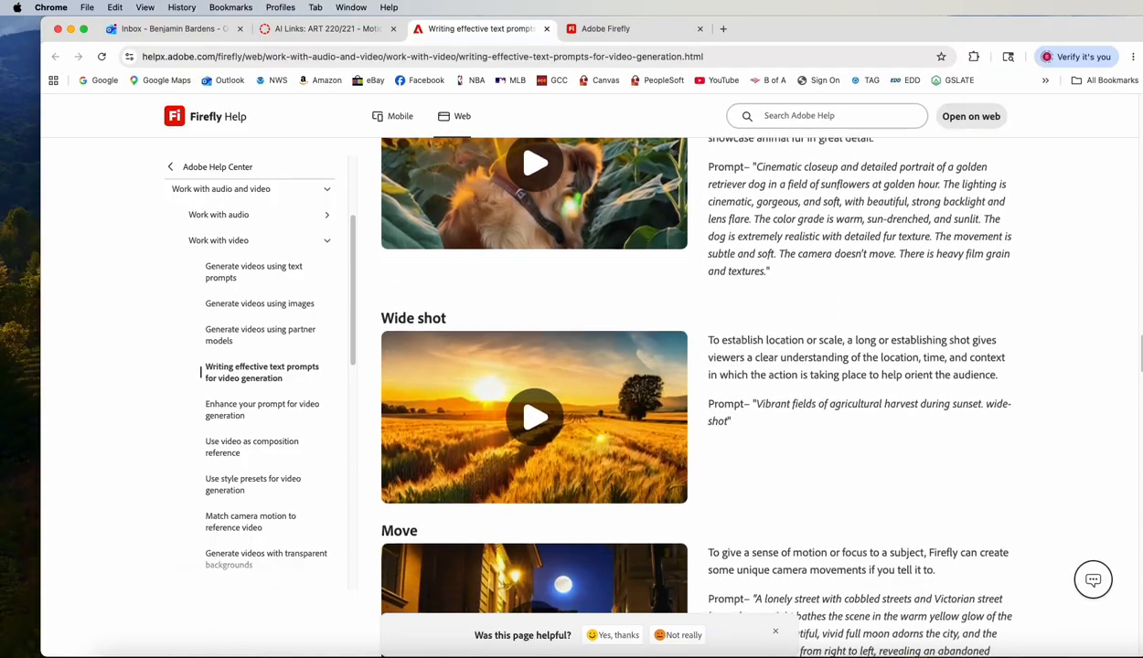
{"action": "scroll", "coordinate": [677, 342], "scroll_direction": "up", "scroll_amount": 5}
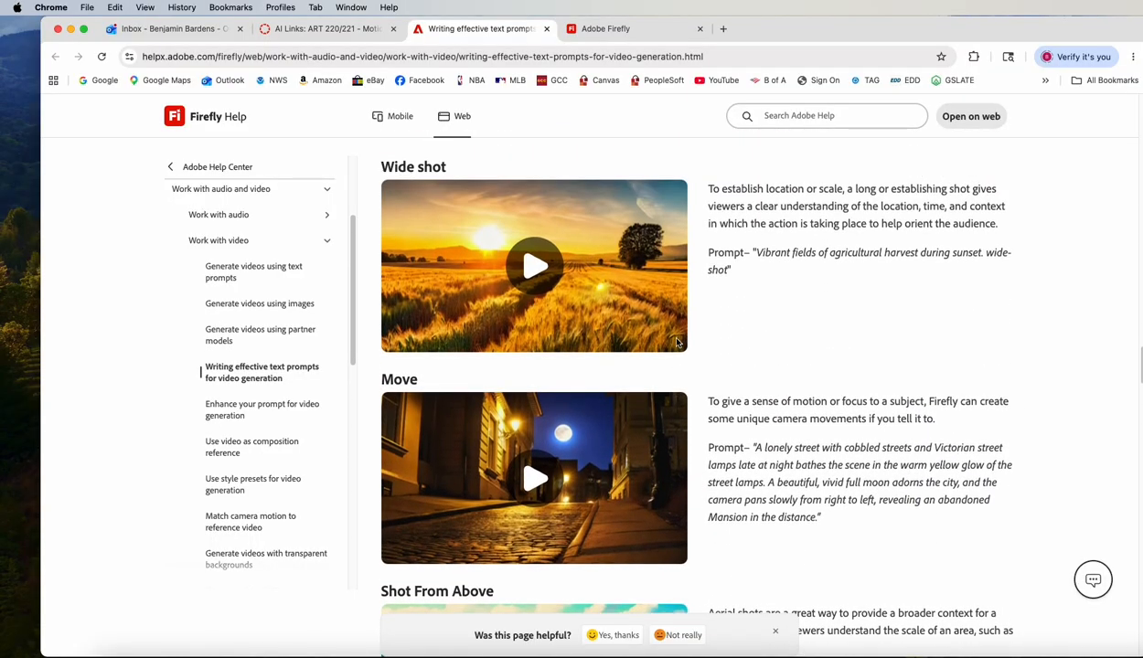
{"action": "scroll", "coordinate": [677, 342], "scroll_direction": "up", "scroll_amount": 12}
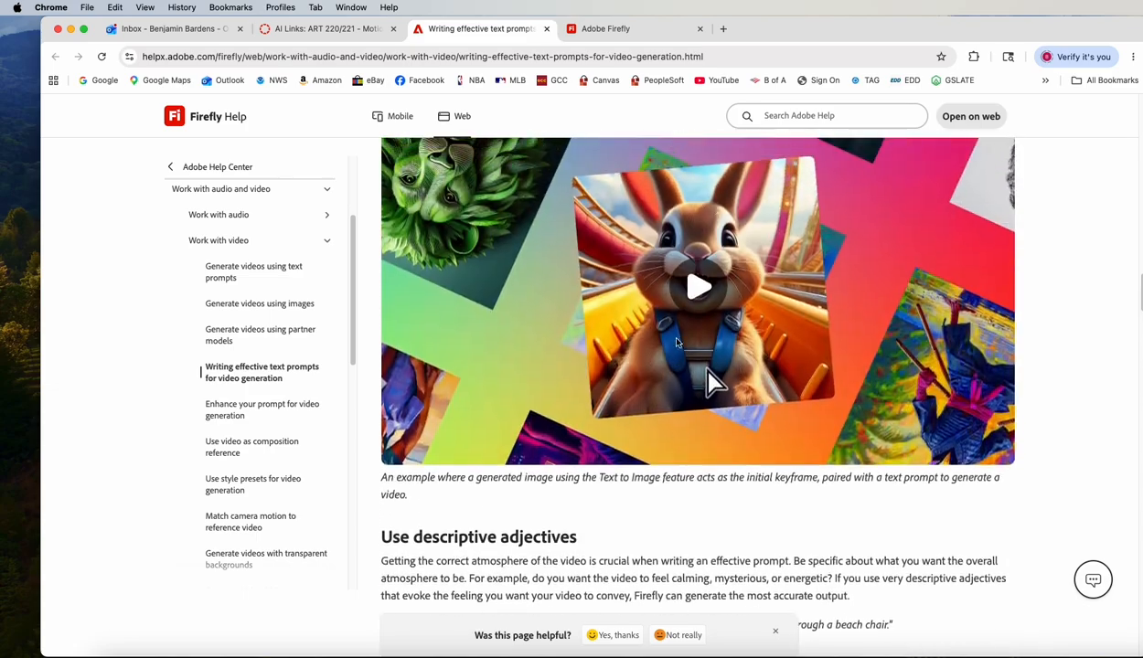
{"action": "scroll", "coordinate": [676, 342], "scroll_direction": "up", "scroll_amount": 15}
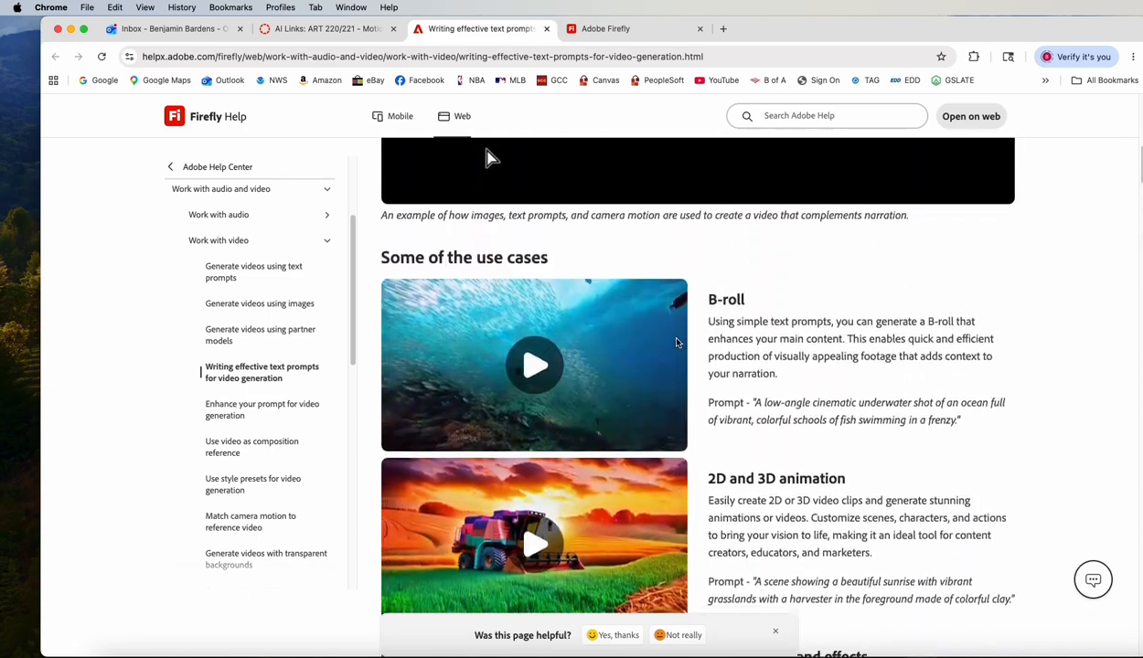
{"action": "scroll", "coordinate": [676, 342], "scroll_direction": "up", "scroll_amount": 4}
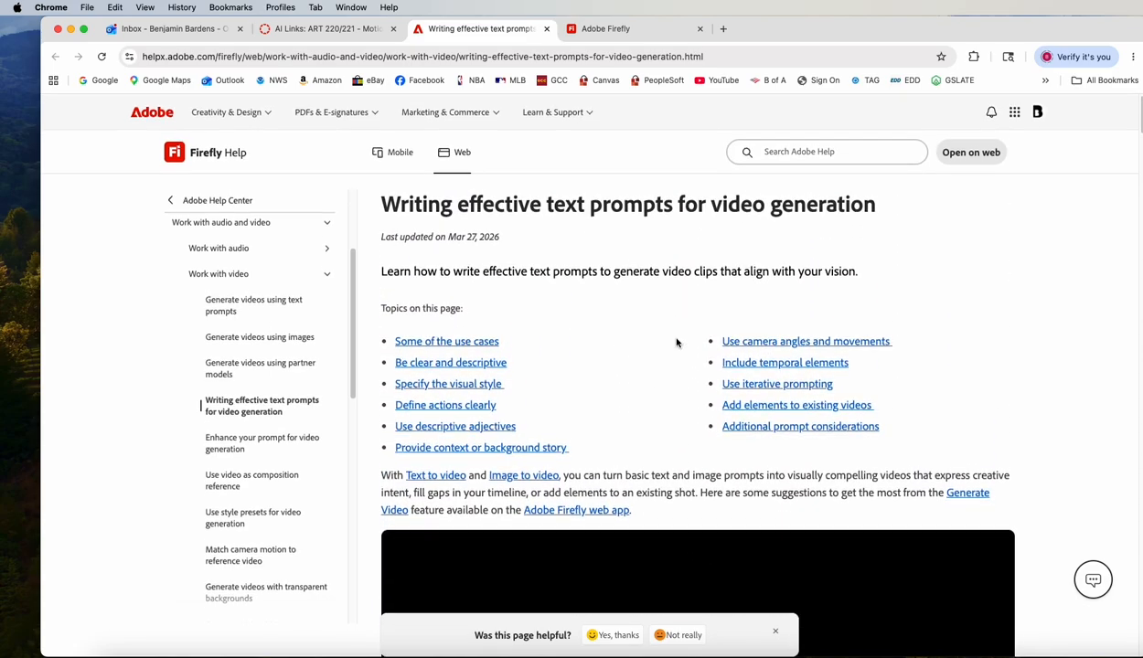
{"action": "scroll", "coordinate": [677, 342], "scroll_direction": "down", "scroll_amount": 5}
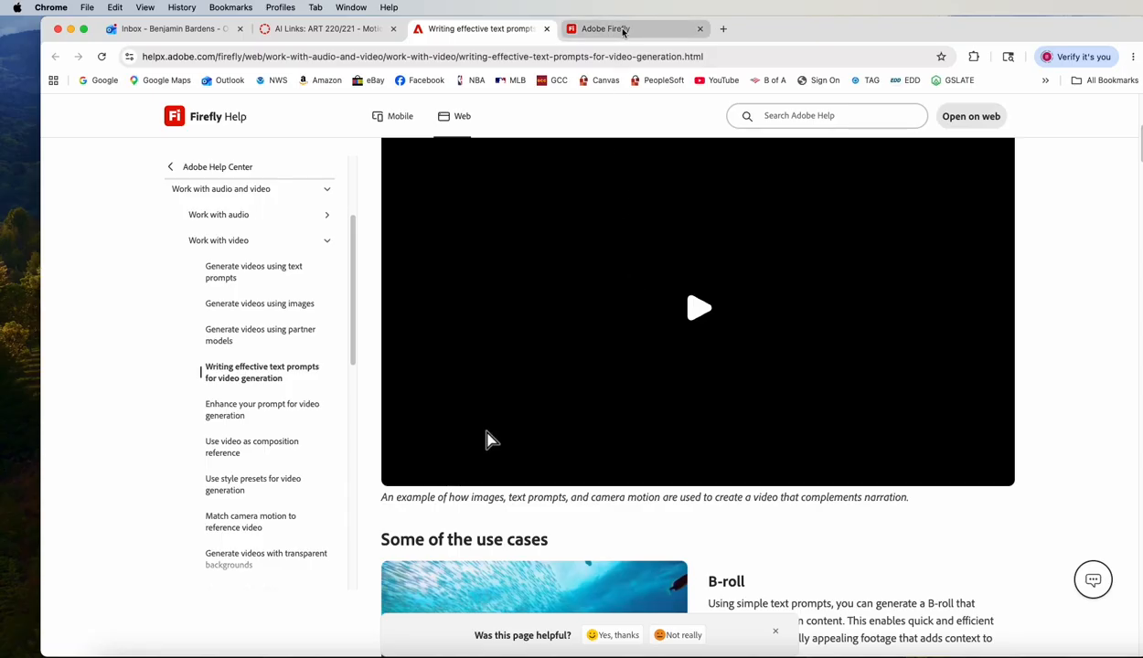
Step: Return to the text prompts document and highlight the second prompt, describing the spinning "GCC" stone text
{"action": "left_click", "coordinate": [596, 28]}
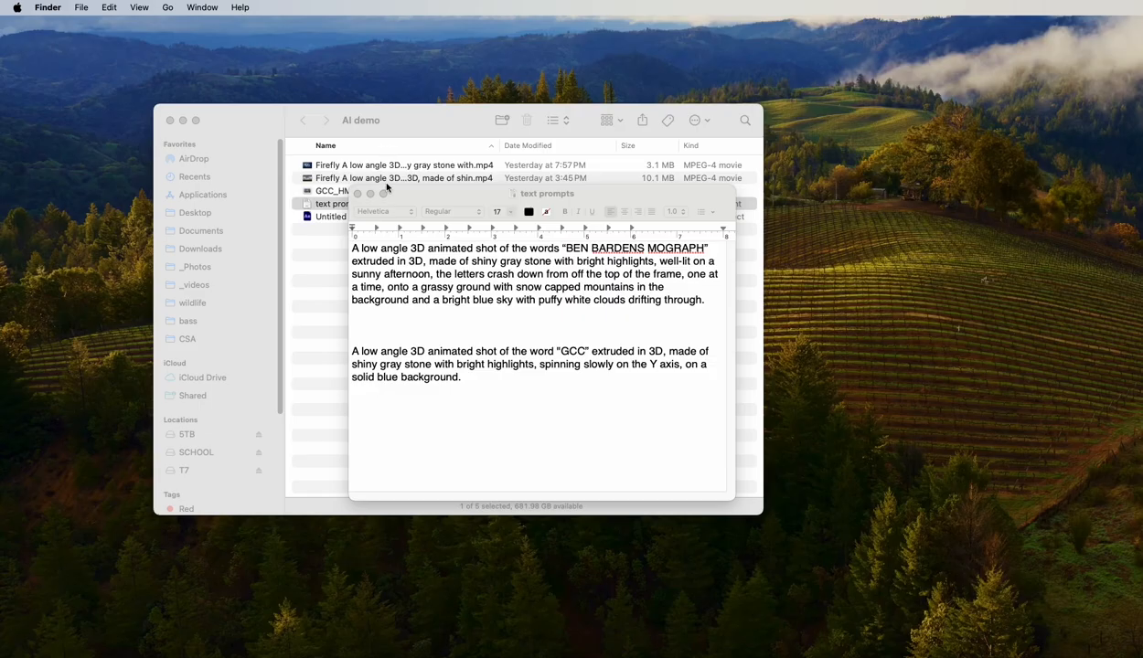
{"action": "left_click_drag", "start_coordinate": [444, 403], "coordinate": [312, 350]}
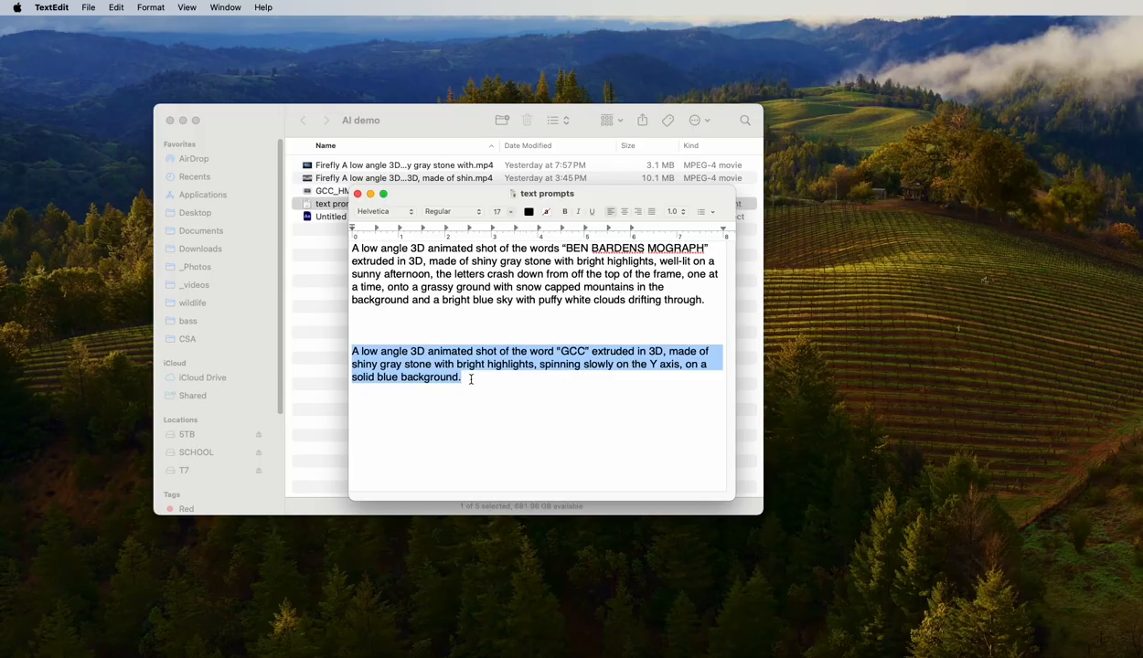
Step: Preview the "GCC" Firefly clip ending in "gray stone with.mp4" in the AI demo folder
{"action": "left_click", "coordinate": [300, 268]}
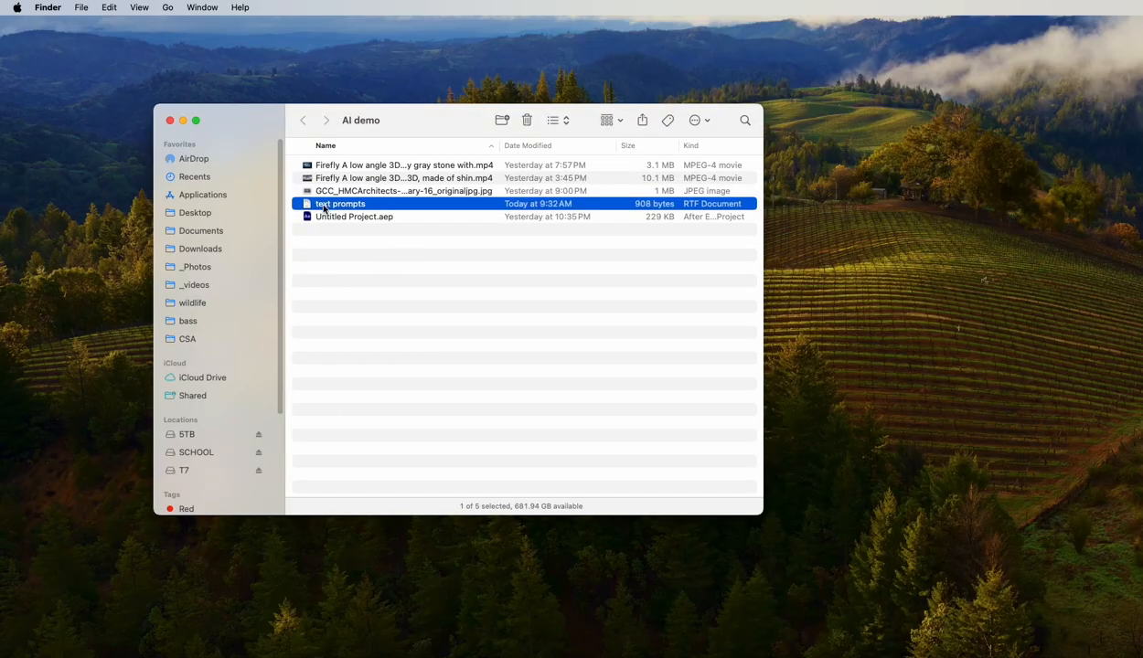
{"action": "left_click", "coordinate": [310, 165]}
{"action": "key", "text": "space"}
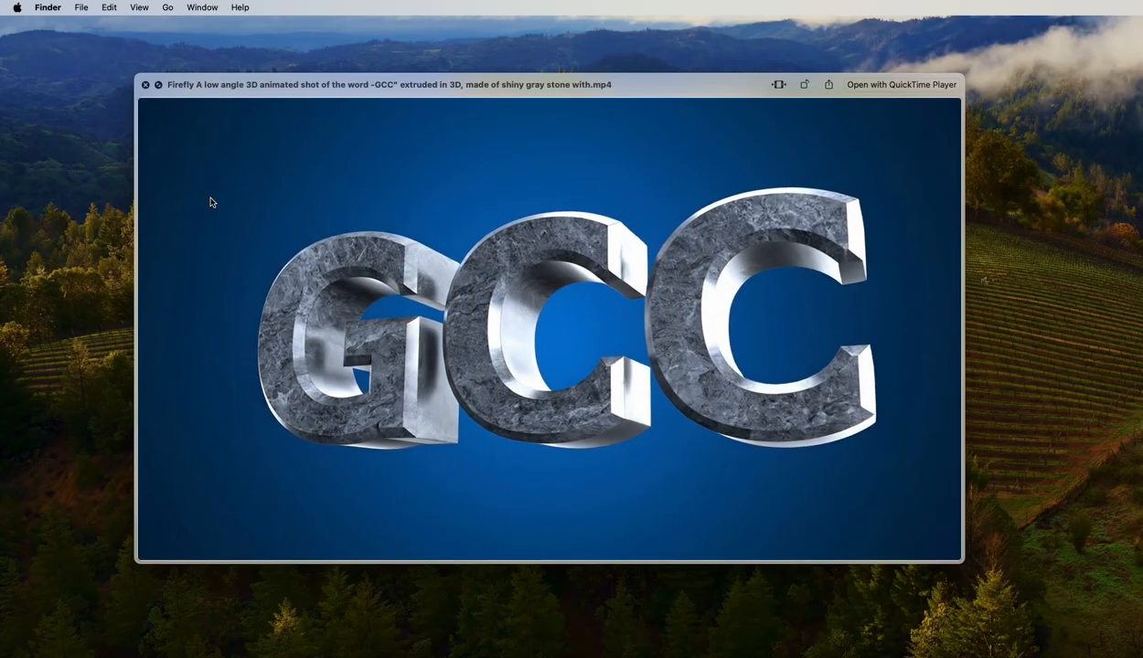
Step: Close the clip preview, switch to After Effects and play through the "GCC" text composited over the building photo
{"action": "key", "text": "space"}
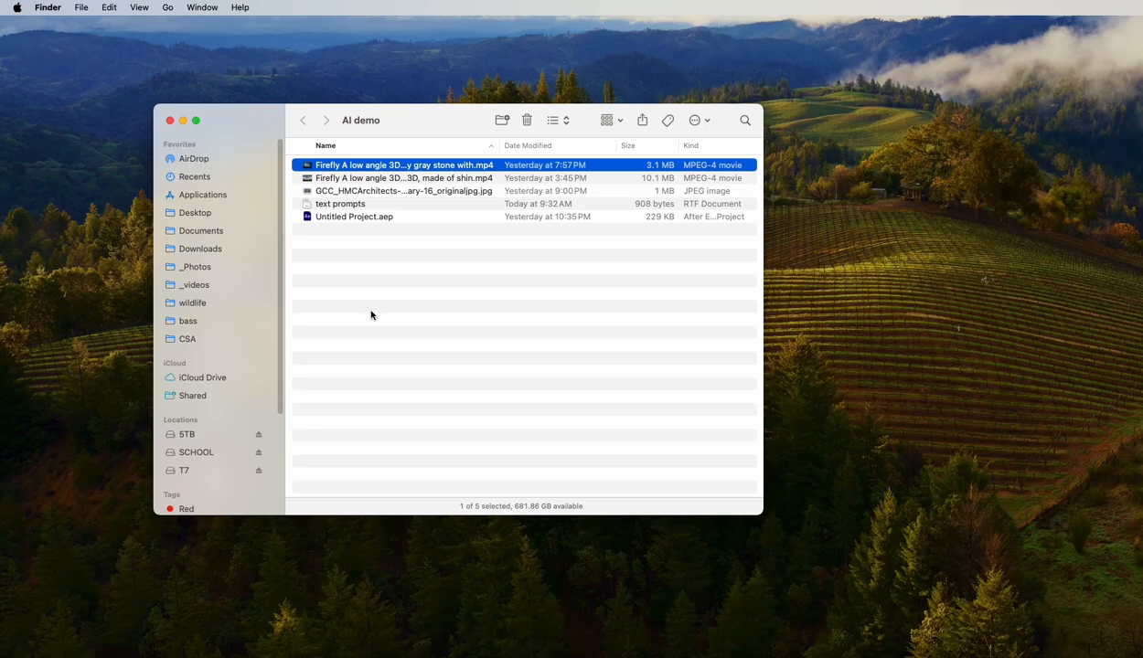
{"action": "left_click", "coordinate": [1044, 654]}
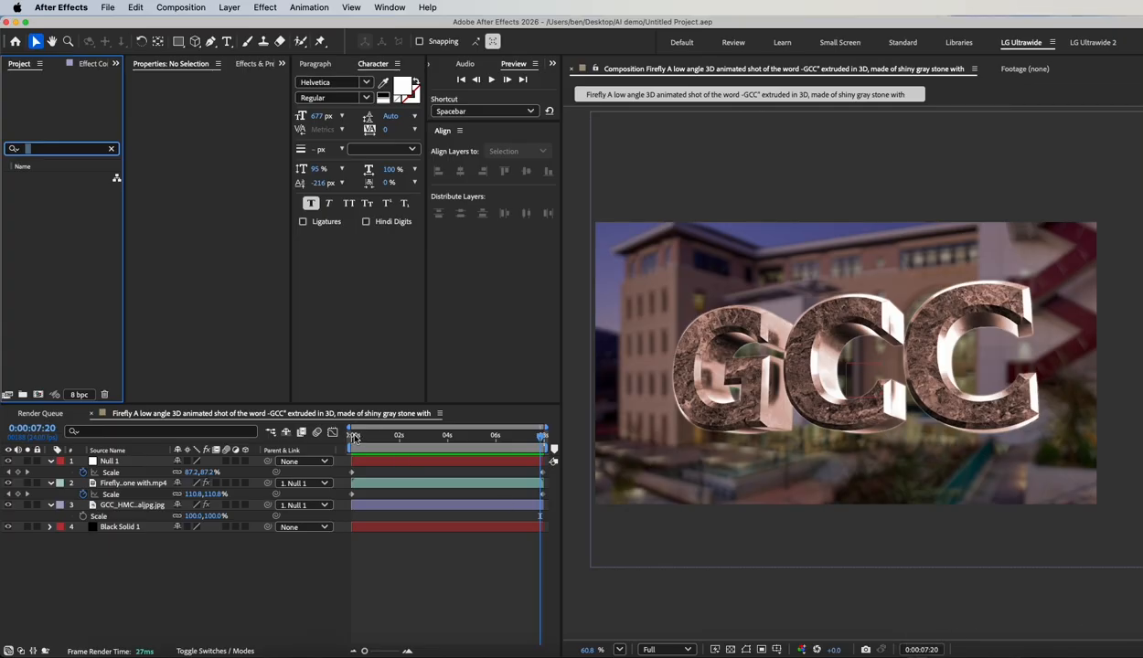
{"action": "left_click_drag", "start_coordinate": [355, 437], "coordinate": [538, 436]}
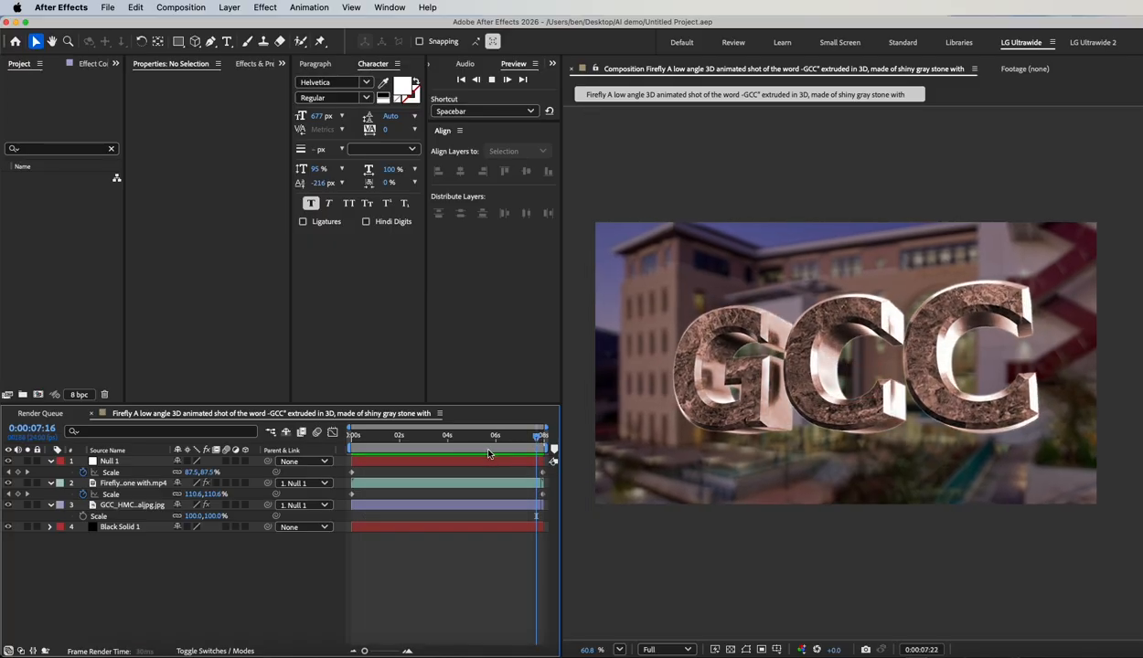
{"action": "key", "text": "space"}
{"action": "key", "text": "space"}
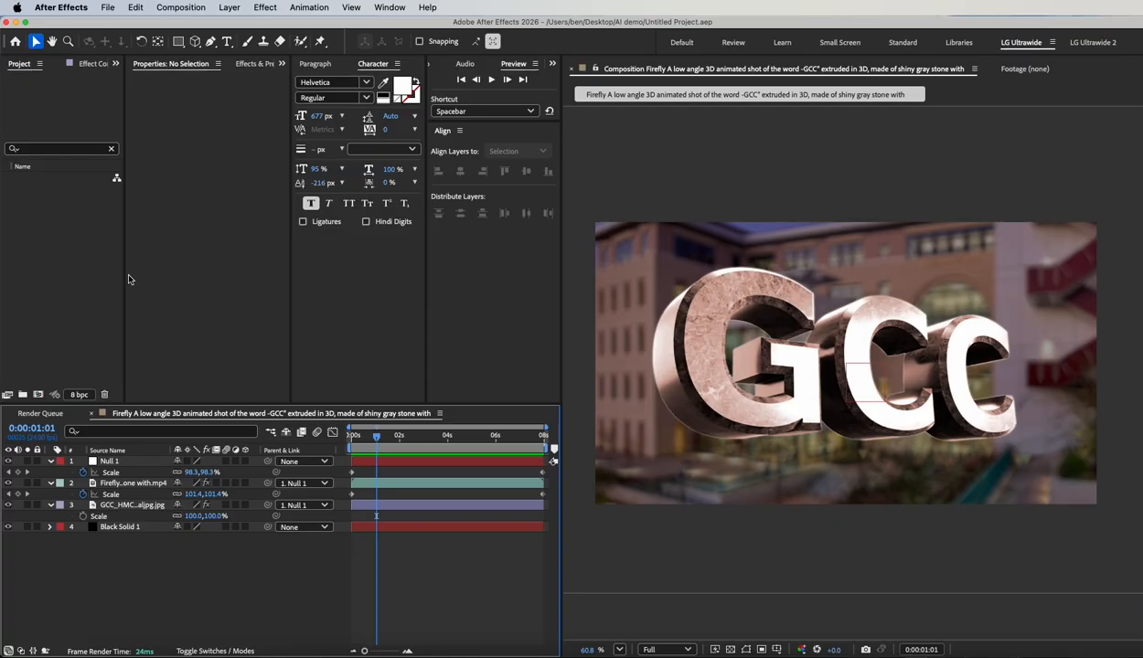
Step: Start a new project and create a composition named "3D logo"
{"action": "left_click", "coordinate": [108, 7]}
{"action": "mouse_move", "coordinate": [117, 32]}
{"action": "left_click", "coordinate": [315, 28]}
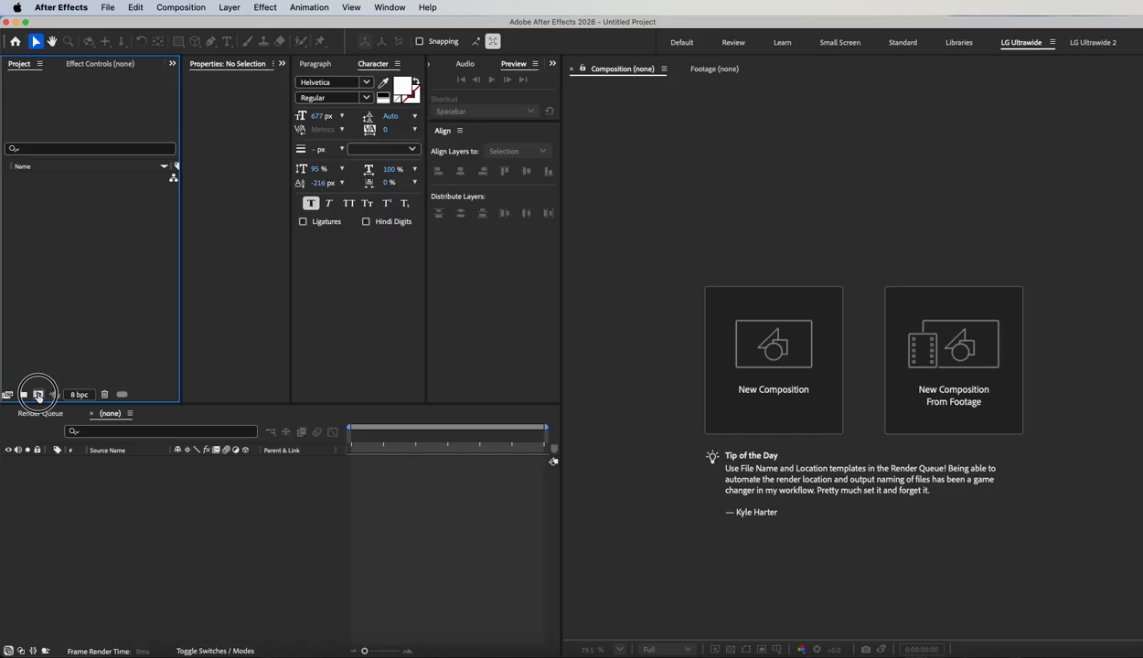
{"action": "left_click", "coordinate": [38, 395]}
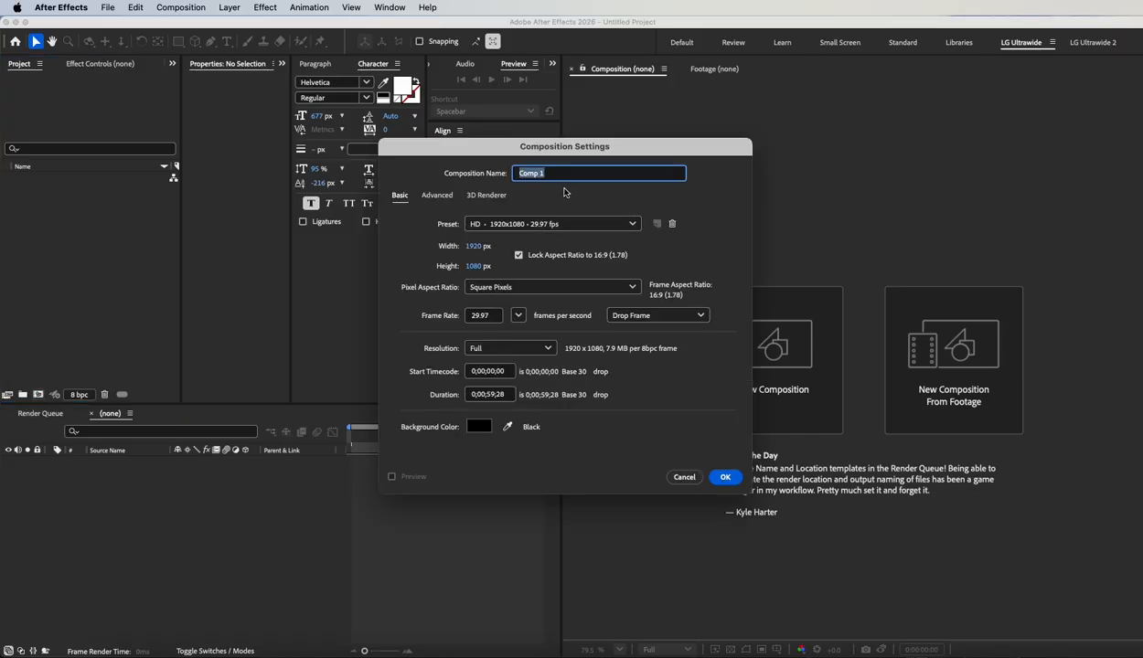
{"action": "type", "text": "3D logo"}
{"action": "left_click", "coordinate": [724, 477]}
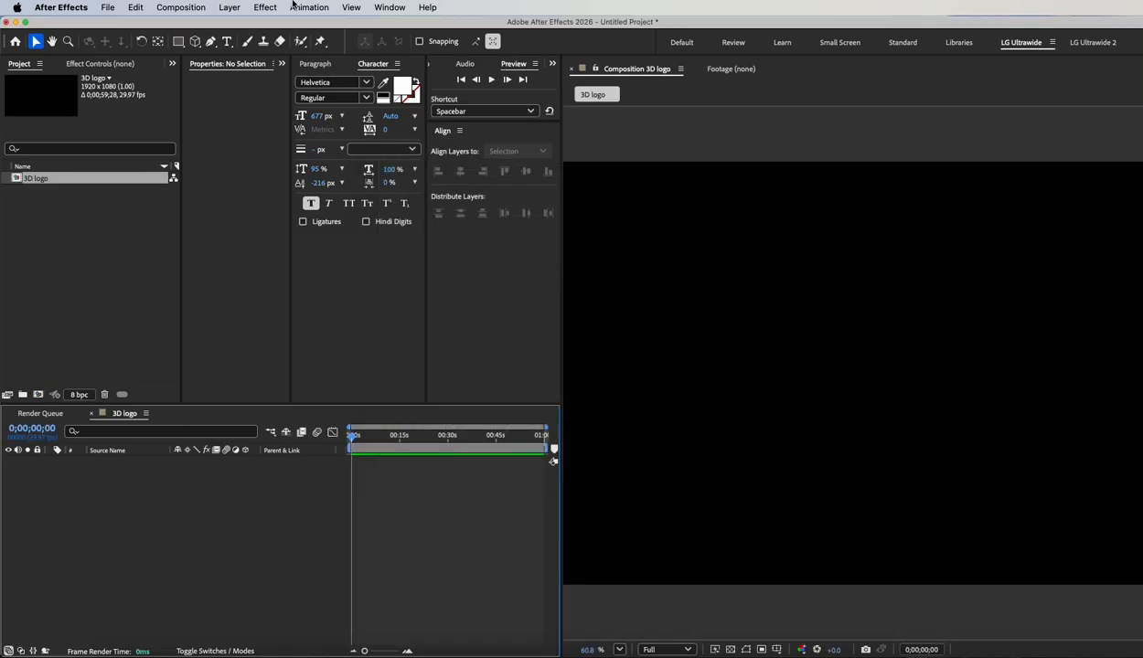
Step: Set the "3D logo" composition to the HDV/HDTV 1280x720 29.97 fps preset with a 15-second duration
{"action": "left_click", "coordinate": [179, 6]}
{"action": "left_click", "coordinate": [179, 50]}
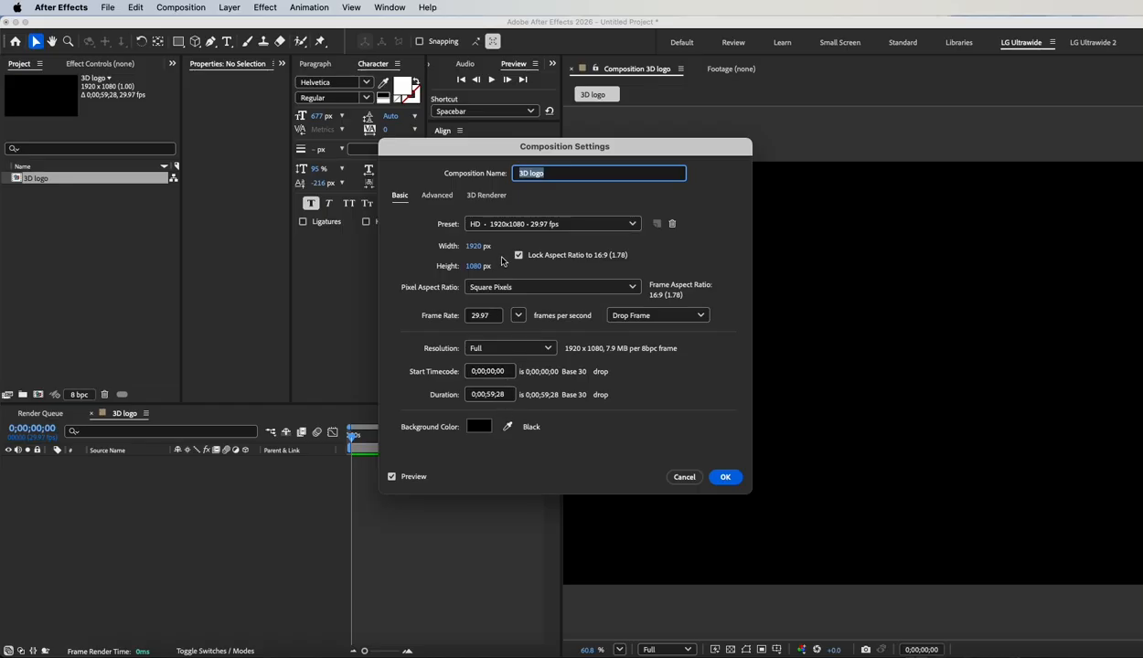
{"action": "left_click", "coordinate": [512, 224]}
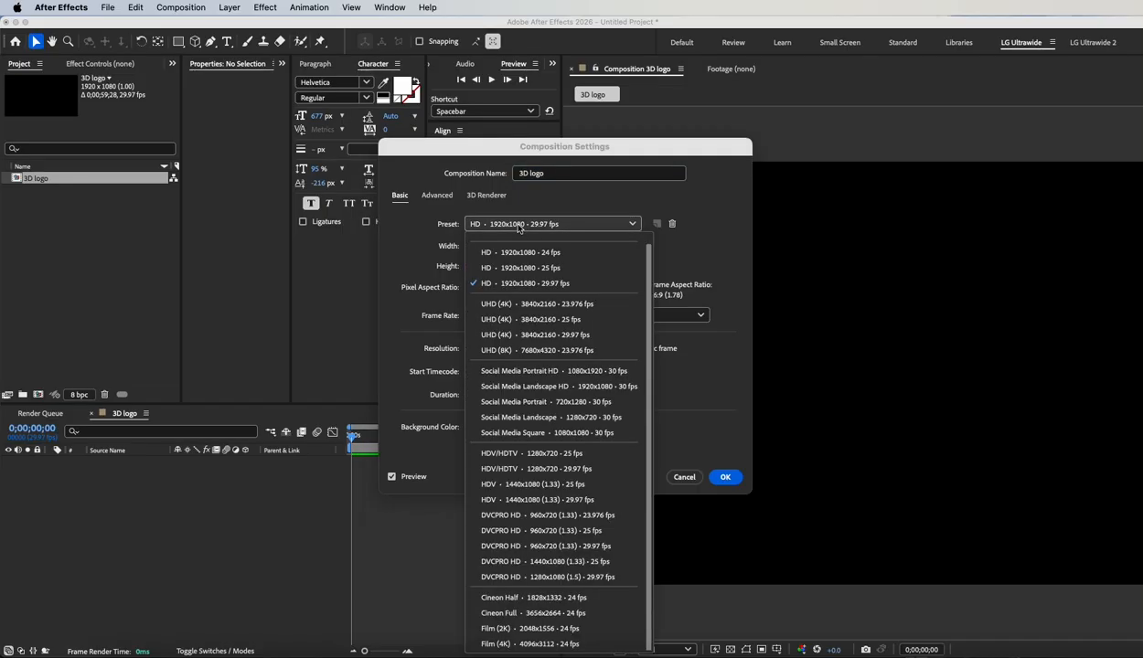
{"action": "left_click", "coordinate": [558, 468]}
{"action": "left_click", "coordinate": [498, 394]}
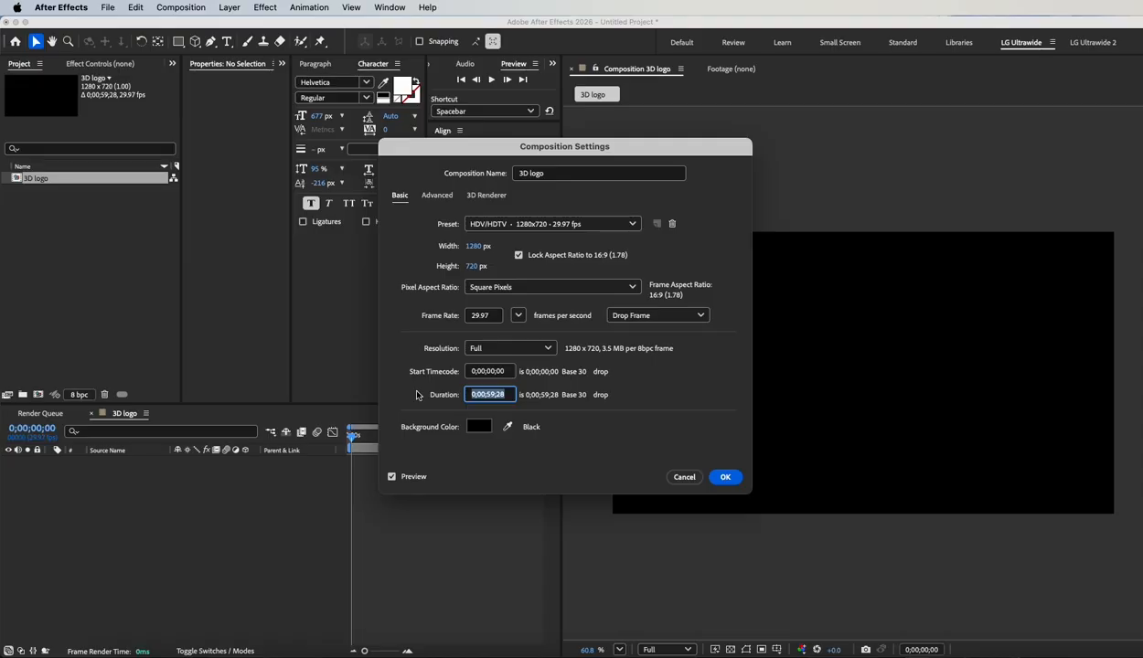
{"action": "type", "text": "15.0"}
{"action": "left_click", "coordinate": [724, 476]}
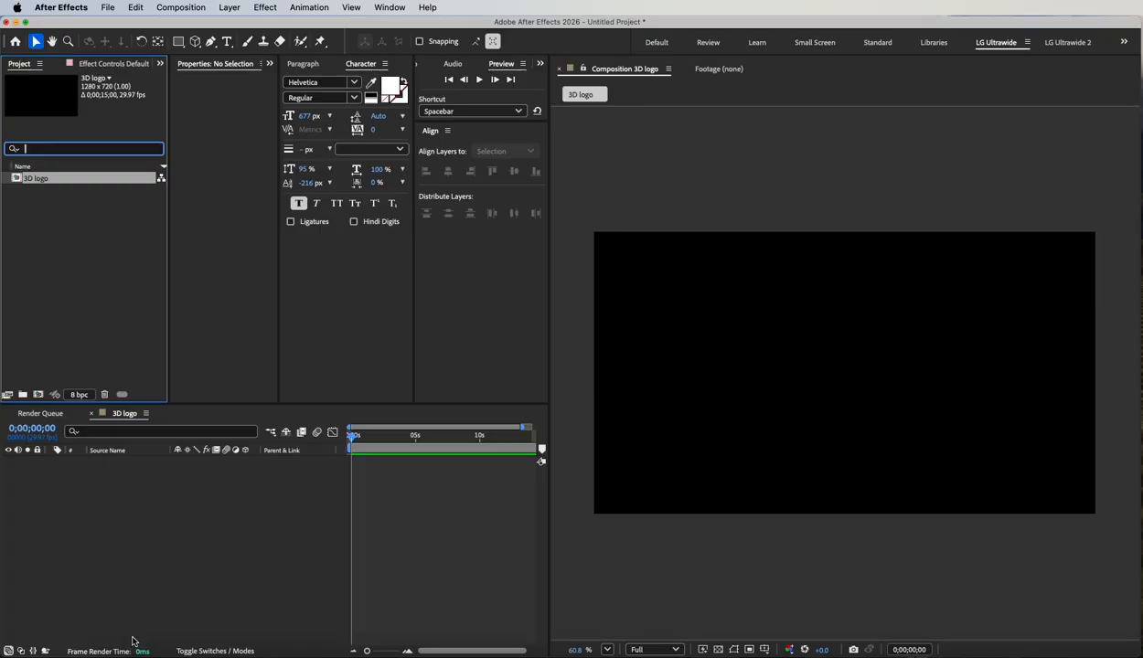
Step: Import NIKE_logo.ai from the AI demo folder as footage with merged layers and add it to the "3D logo" timeline
{"action": "left_click", "coordinate": [109, 653]}
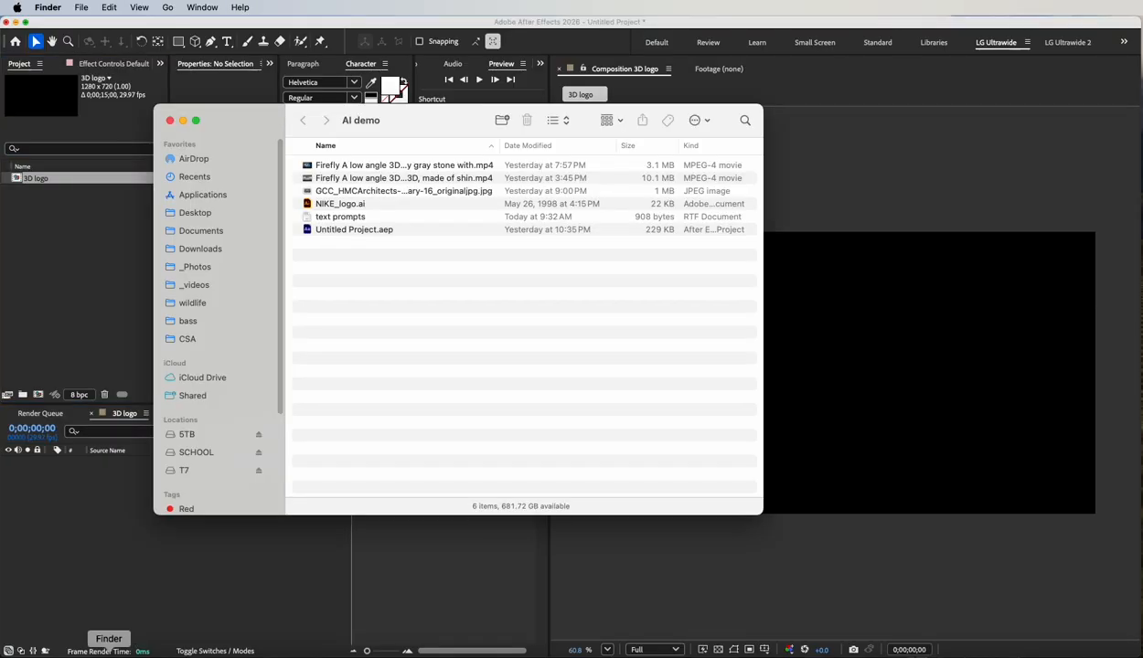
{"action": "left_click", "coordinate": [307, 205]}
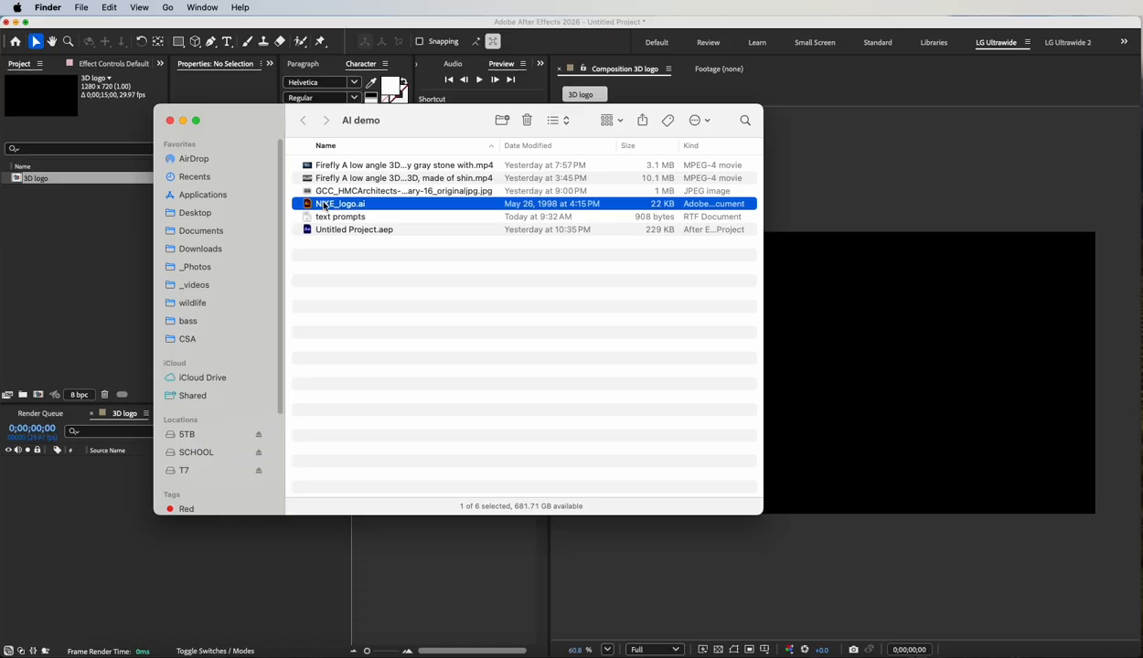
{"action": "left_click_drag", "start_coordinate": [307, 205], "coordinate": [76, 248]}
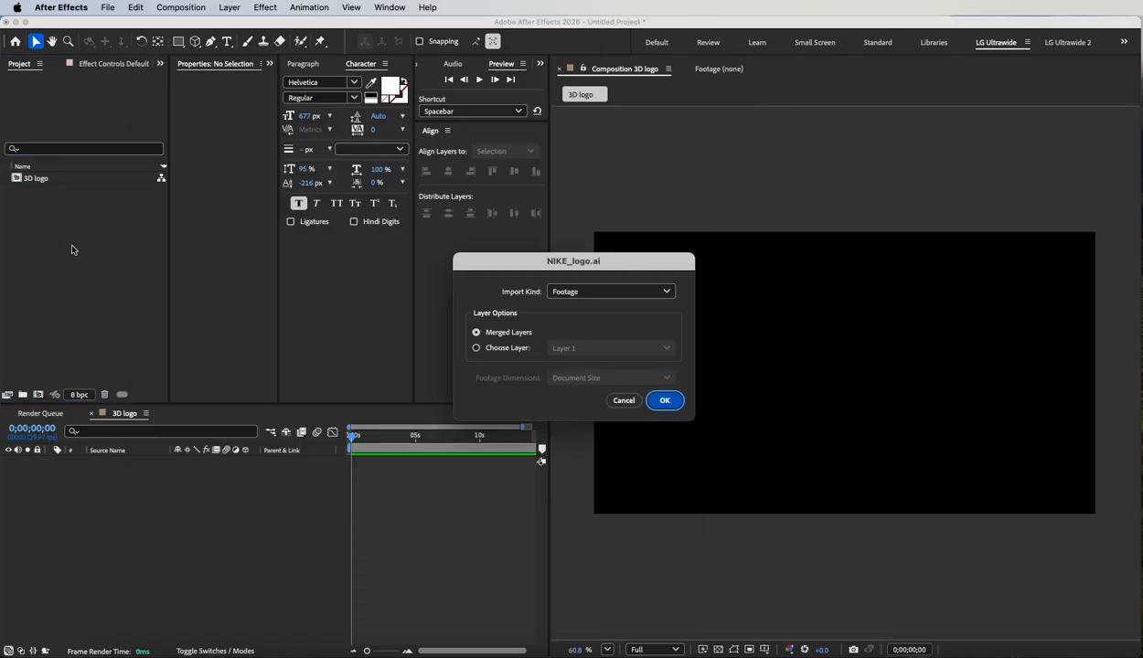
{"action": "left_click", "coordinate": [663, 403]}
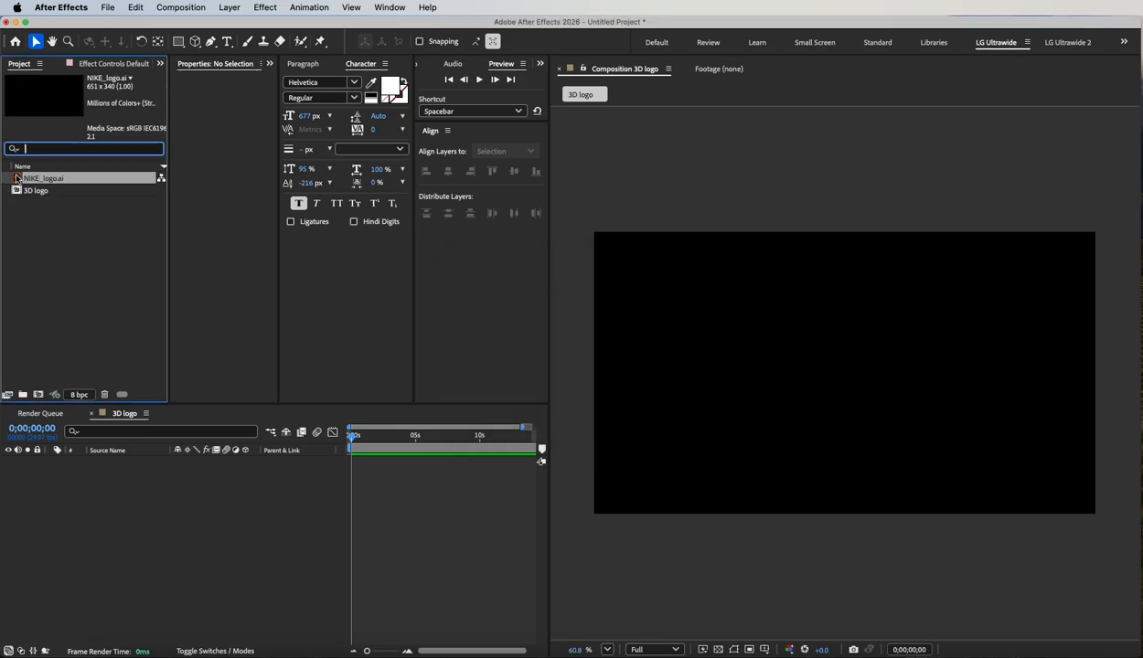
{"action": "left_click_drag", "start_coordinate": [20, 177], "coordinate": [129, 497]}
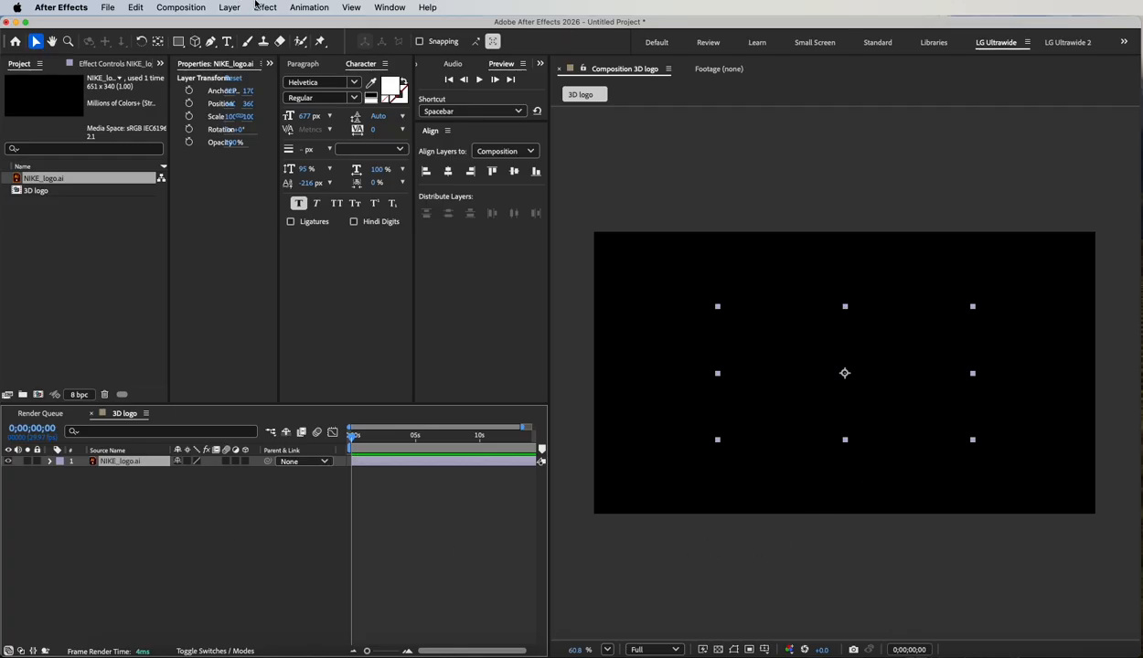
Step: Create a white (FFFFFF) solid at composition size and place it beneath the NIKE_logo.ai layer
{"action": "left_click", "coordinate": [229, 7]}
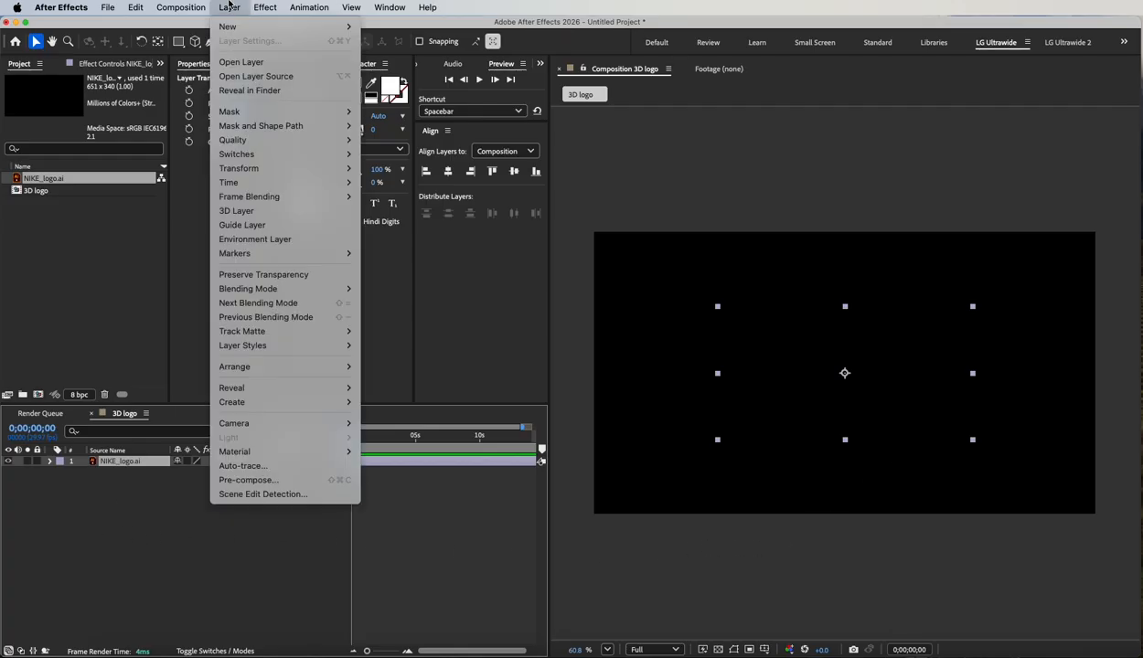
{"action": "mouse_move", "coordinate": [349, 28]}
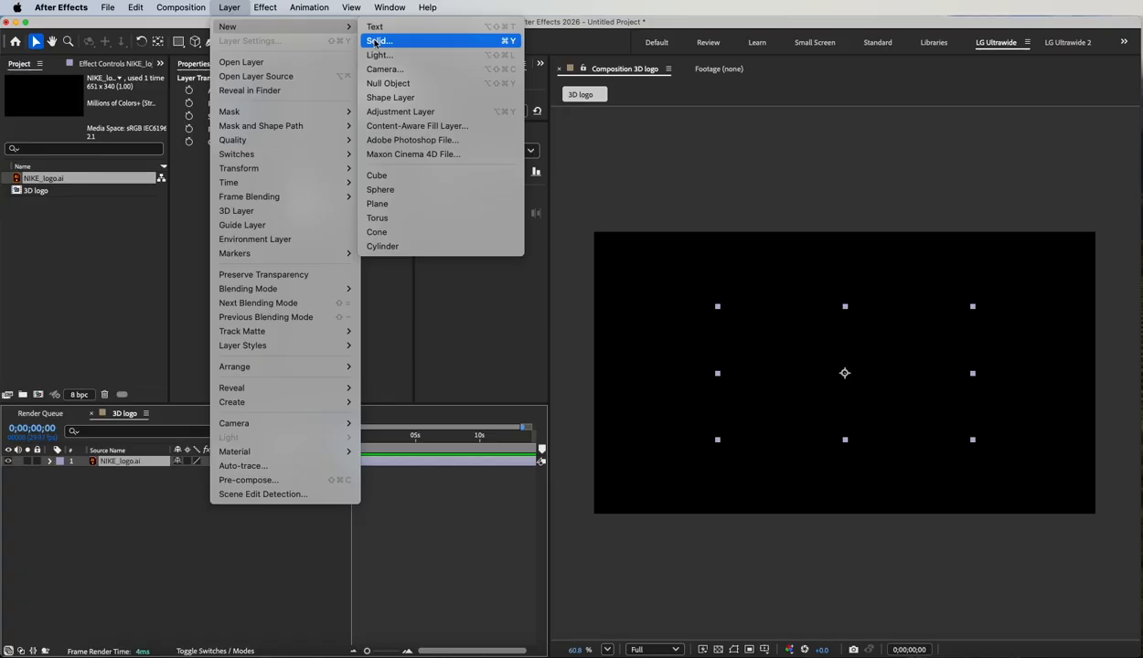
{"action": "left_click", "coordinate": [375, 43]}
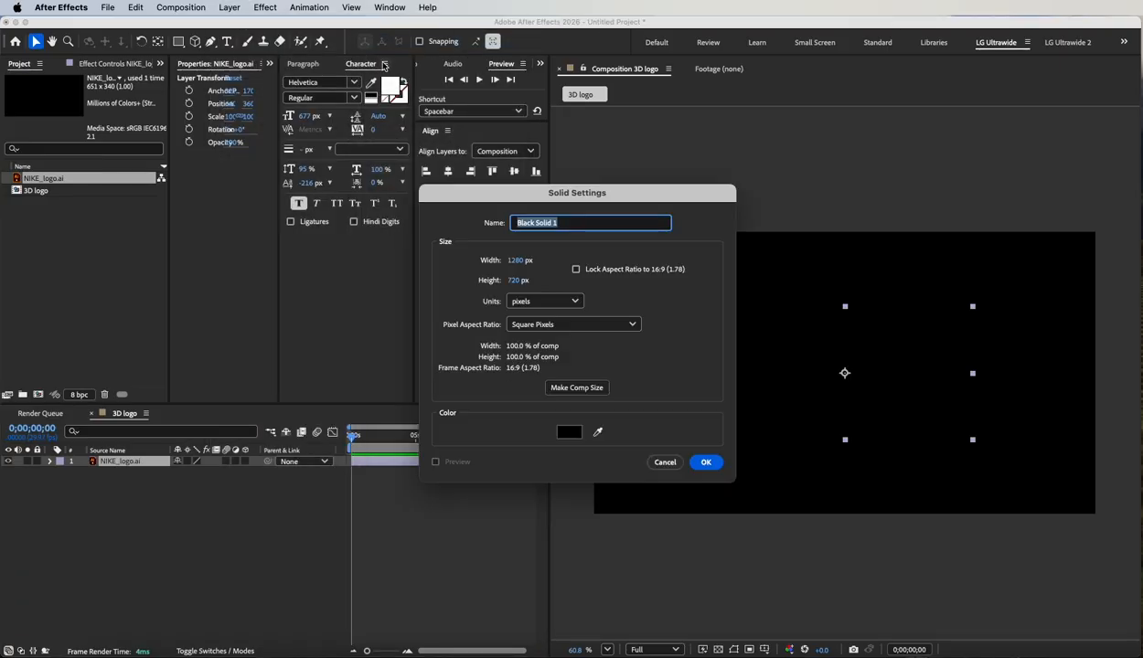
{"action": "left_click", "coordinate": [568, 431]}
{"action": "left_click_drag", "start_coordinate": [724, 347], "coordinate": [638, 235]}
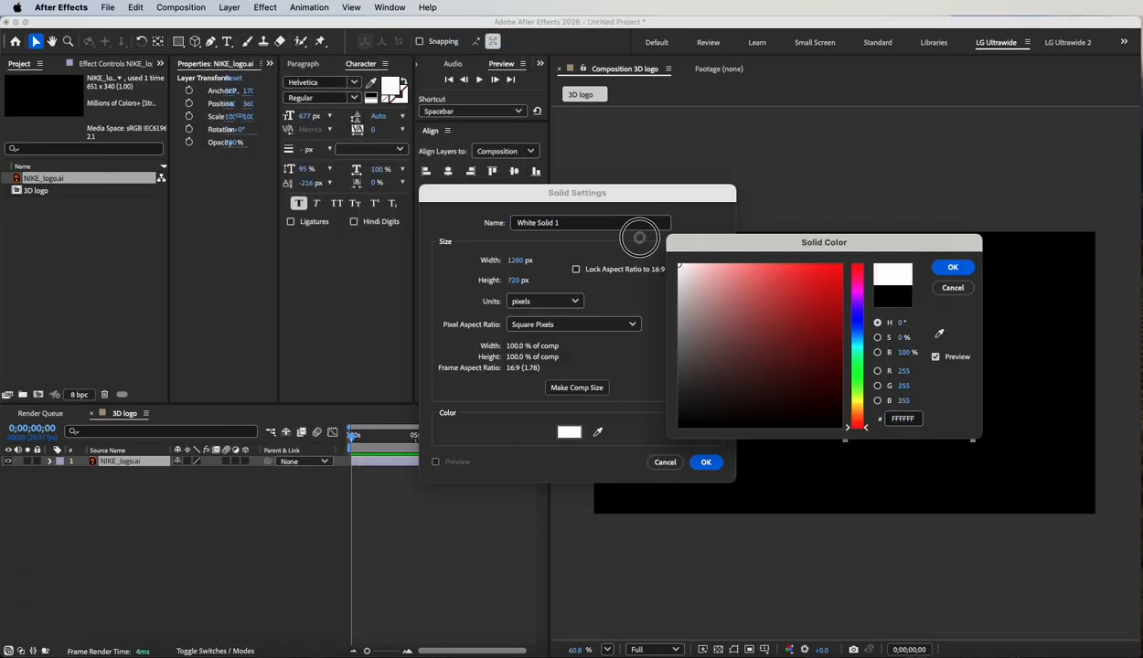
{"action": "left_click", "coordinate": [953, 267]}
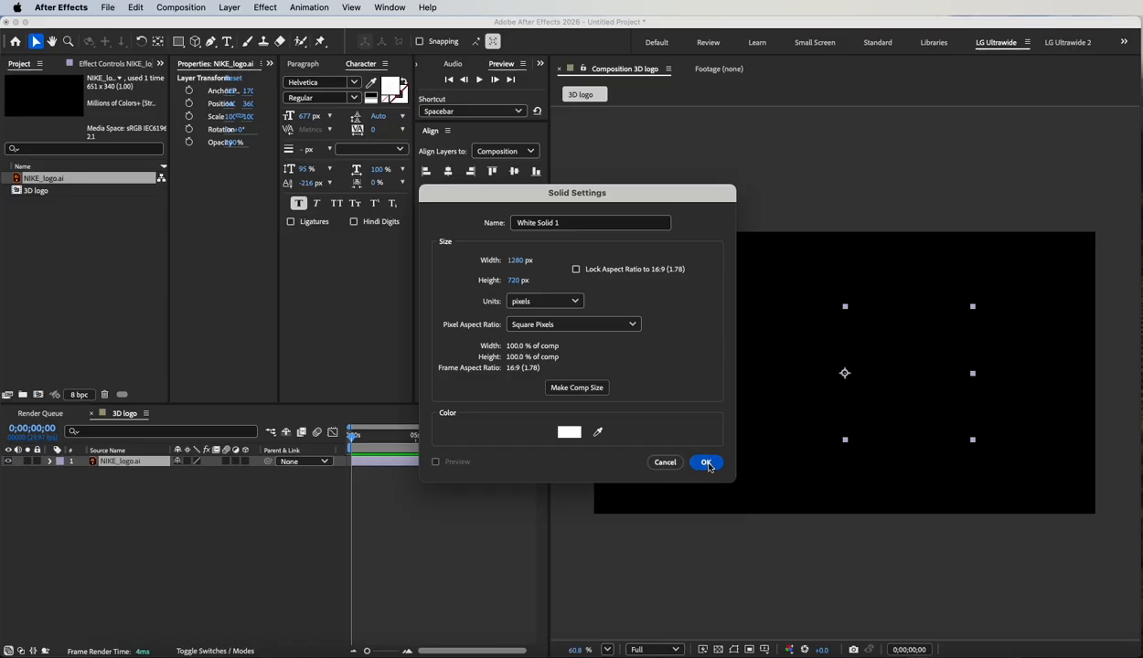
{"action": "left_click", "coordinate": [577, 388]}
{"action": "left_click", "coordinate": [704, 463]}
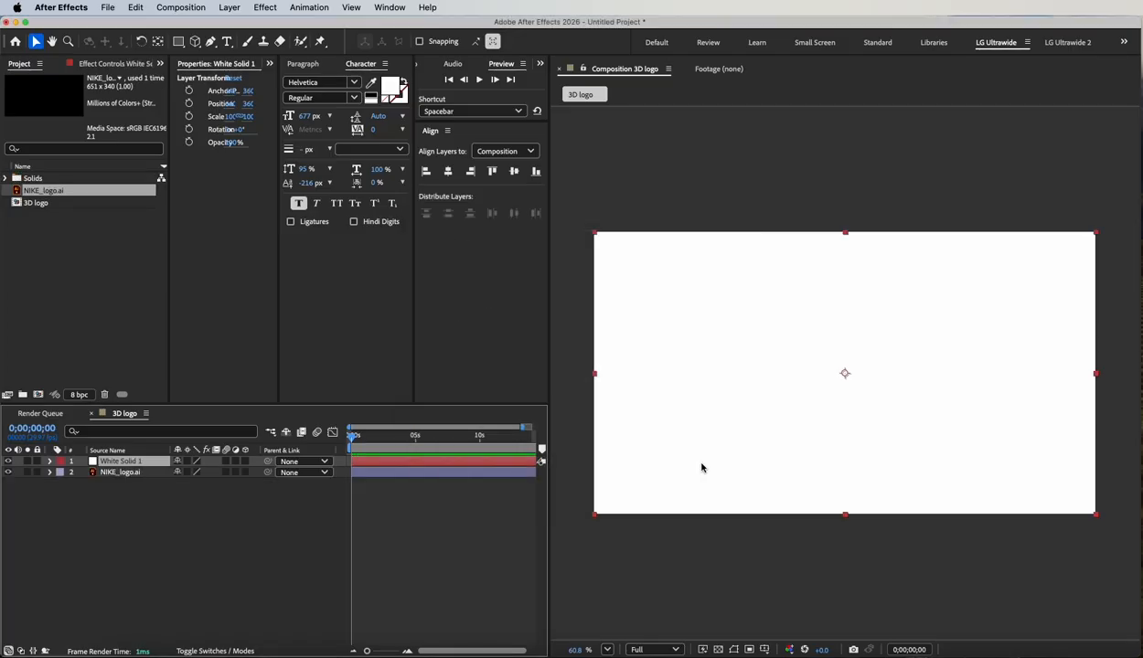
{"action": "left_click_drag", "start_coordinate": [137, 464], "coordinate": [142, 494]}
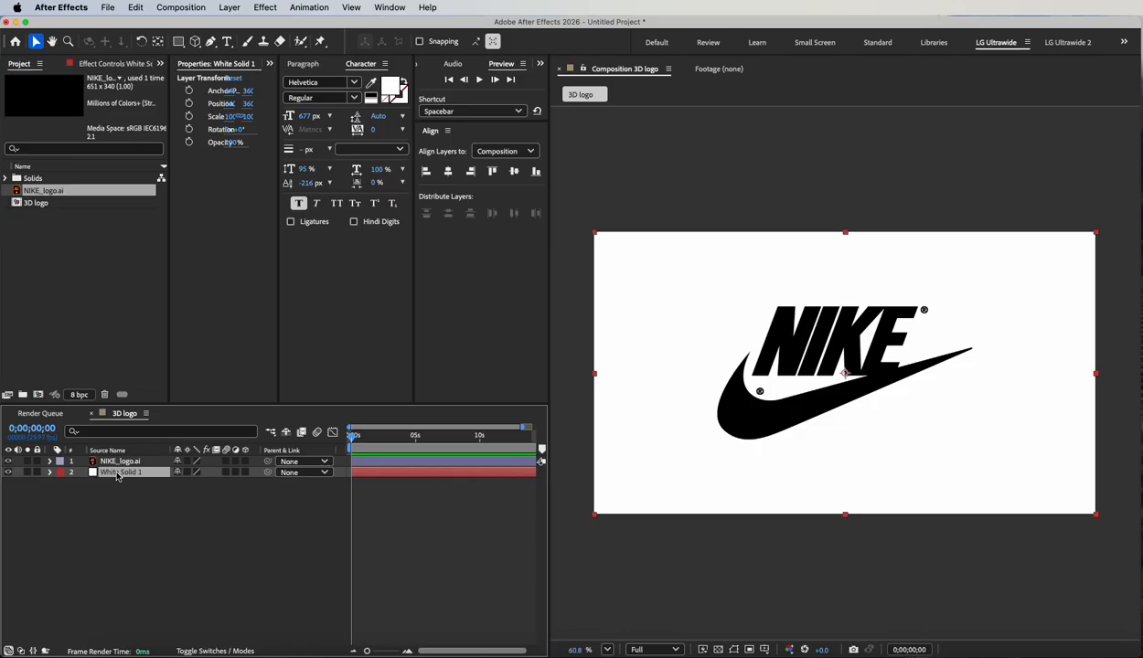
{"action": "key", "text": "s"}
{"action": "mouse_move", "coordinate": [194, 482]}
{"action": "left_mouse_down"}
{"action": "mouse_move", "coordinate": [214, 482]}
{"action": "mouse_move", "coordinate": [199, 484]}
{"action": "left_mouse_up"}
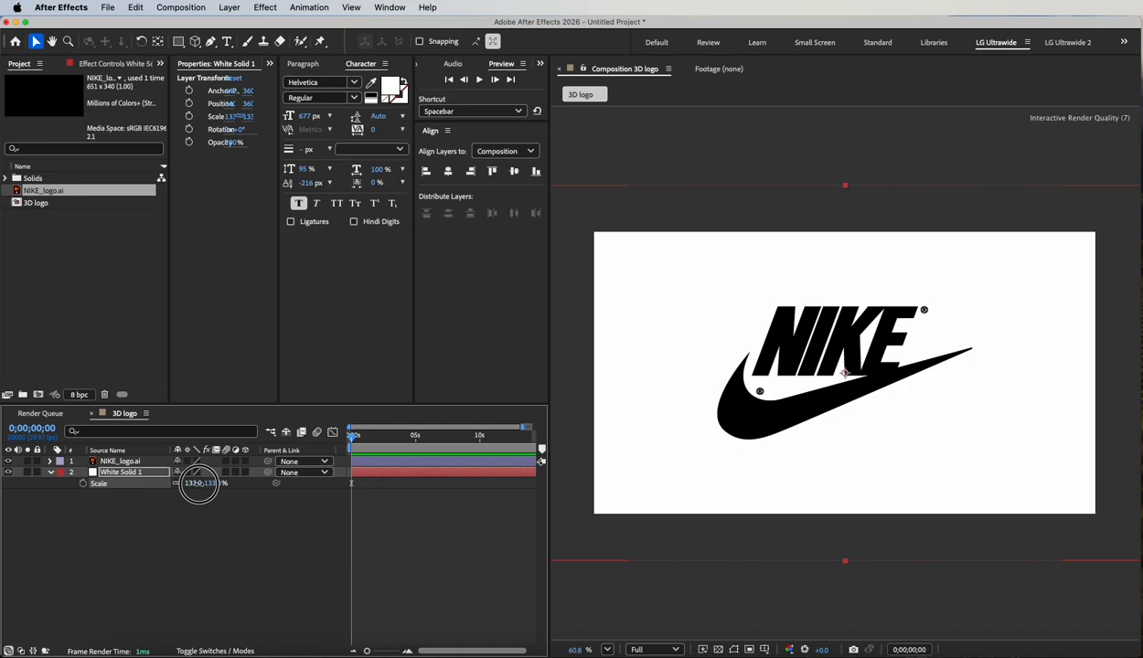
{"action": "key", "text": "super+z"}
{"action": "key", "text": "super+z"}
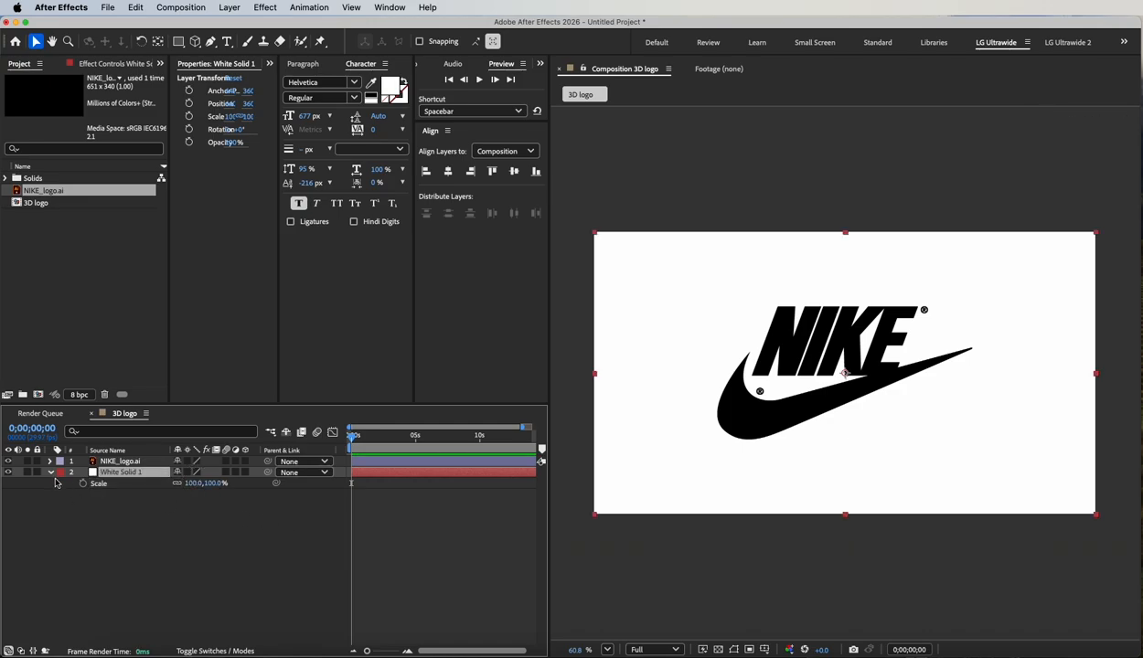
{"action": "left_click", "coordinate": [50, 473]}
Step: Scale the NIKE_logo.ai layer up to 148%
{"action": "left_click", "coordinate": [112, 461]}
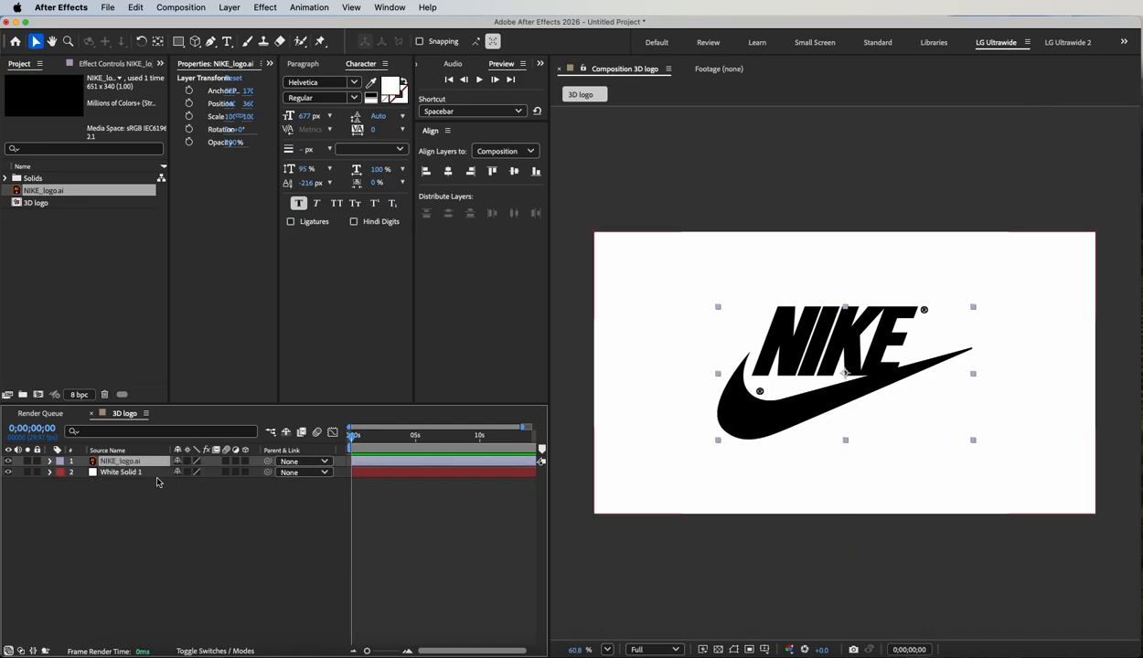
{"action": "key", "text": "s"}
{"action": "left_click_drag", "start_coordinate": [190, 472], "coordinate": [222, 475]}
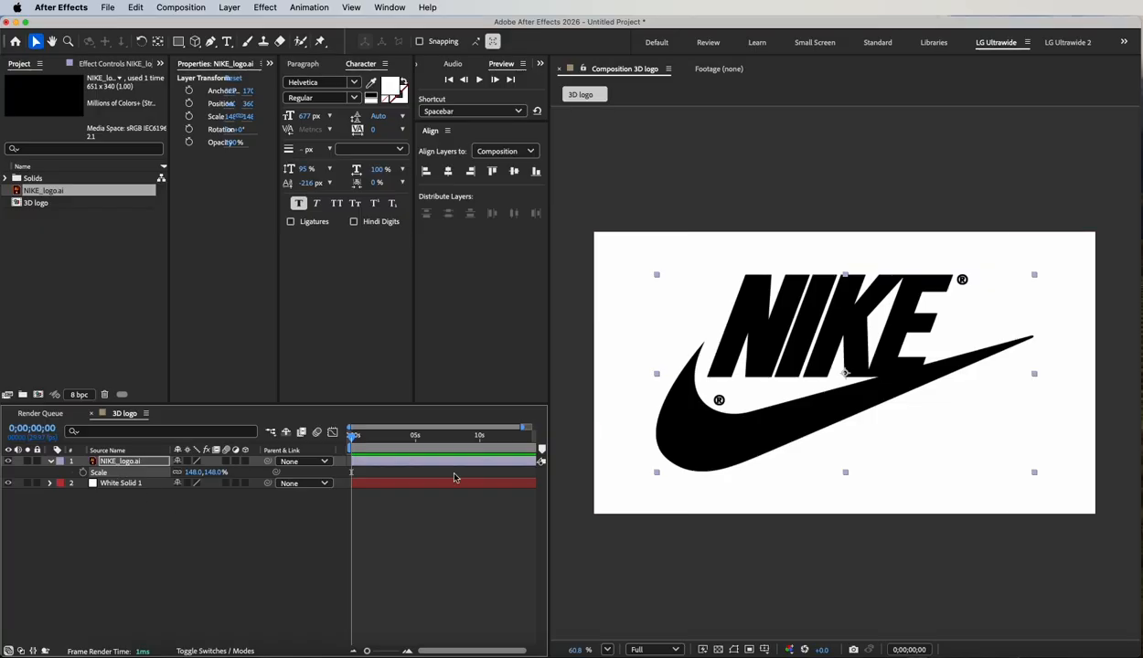
{"action": "left_click", "coordinate": [153, 549]}
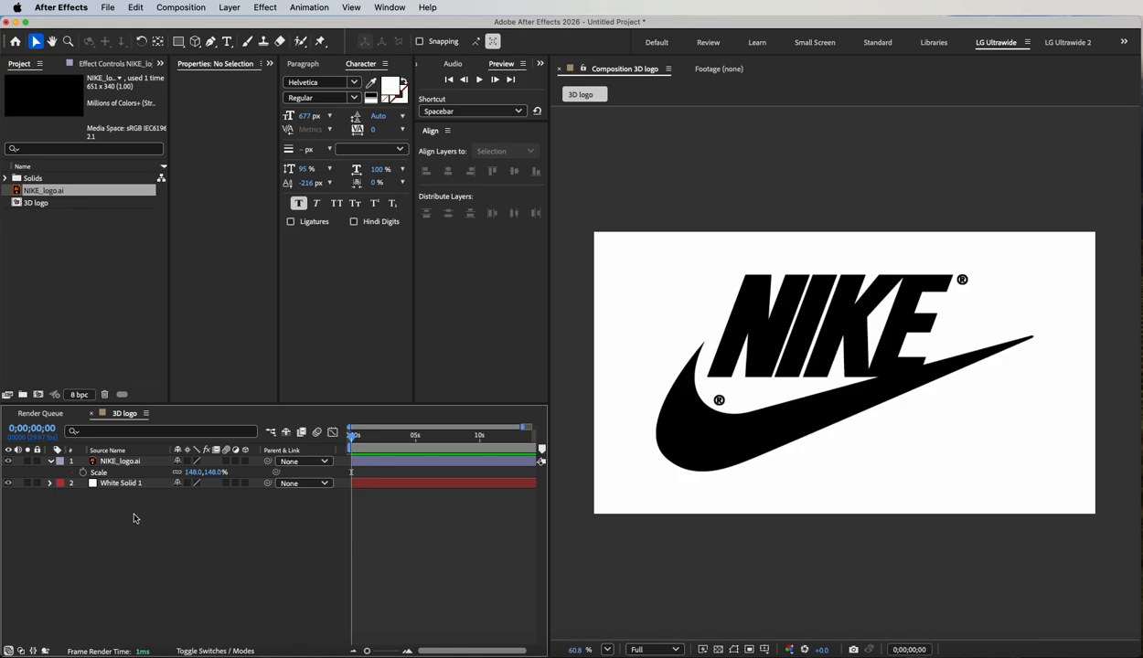
Step: Create shapes from the NIKE_logo.ai vector layer and delete the original logo layer from the timeline
{"action": "left_click", "coordinate": [113, 463]}
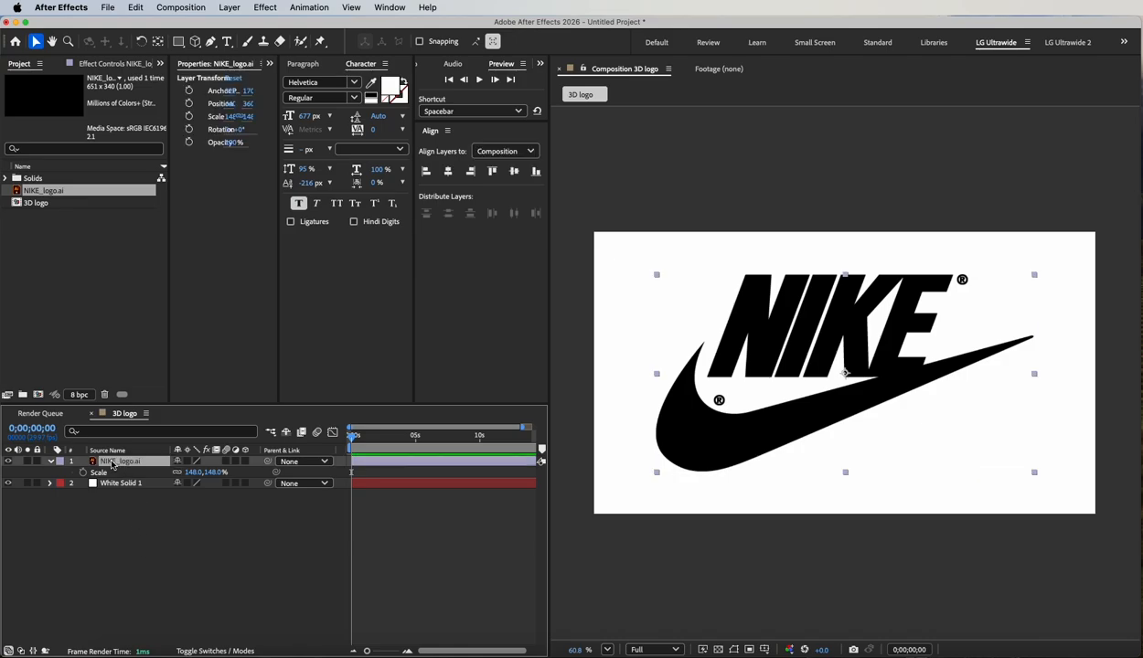
{"action": "left_click", "coordinate": [229, 7]}
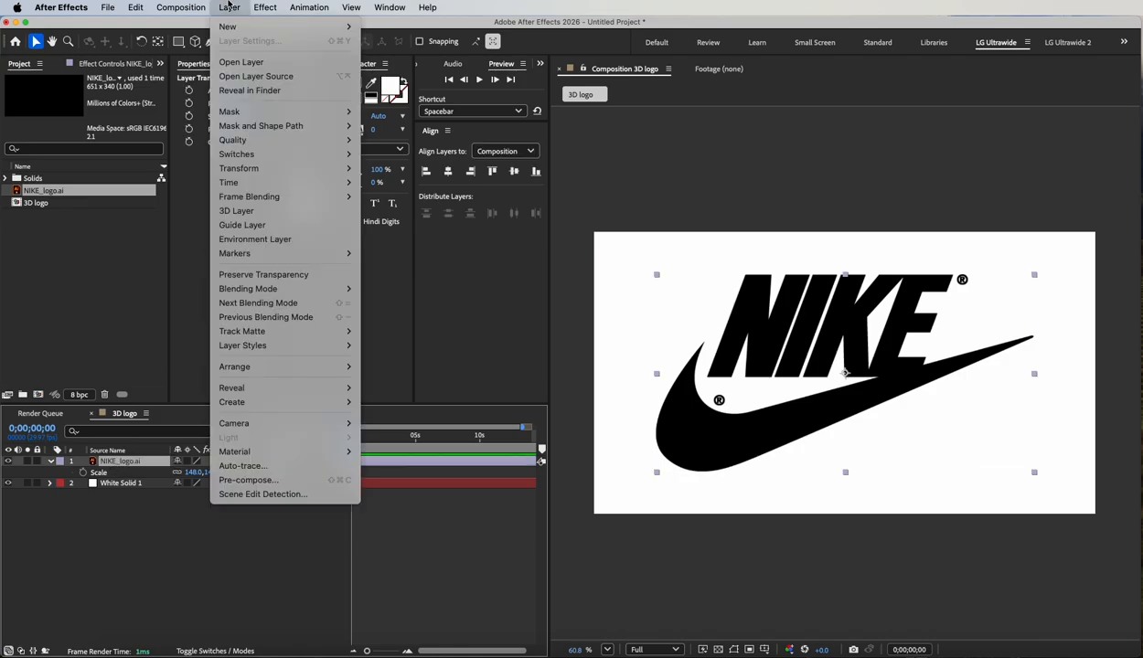
{"action": "mouse_move", "coordinate": [291, 426]}
{"action": "mouse_move", "coordinate": [274, 402]}
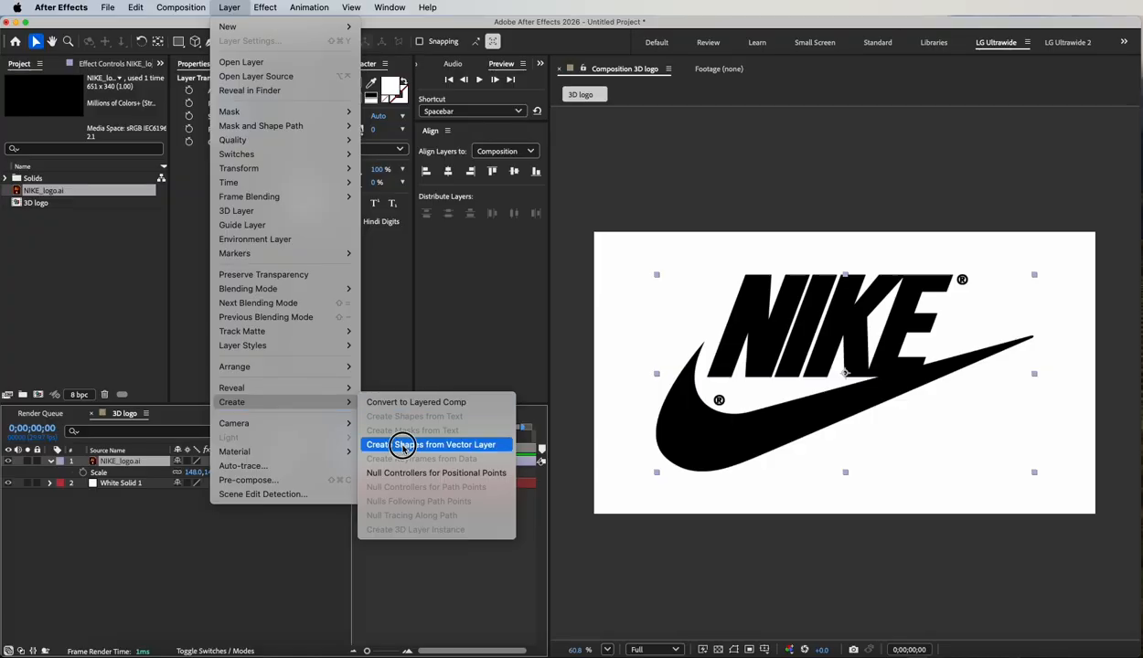
{"action": "left_click", "coordinate": [403, 446]}
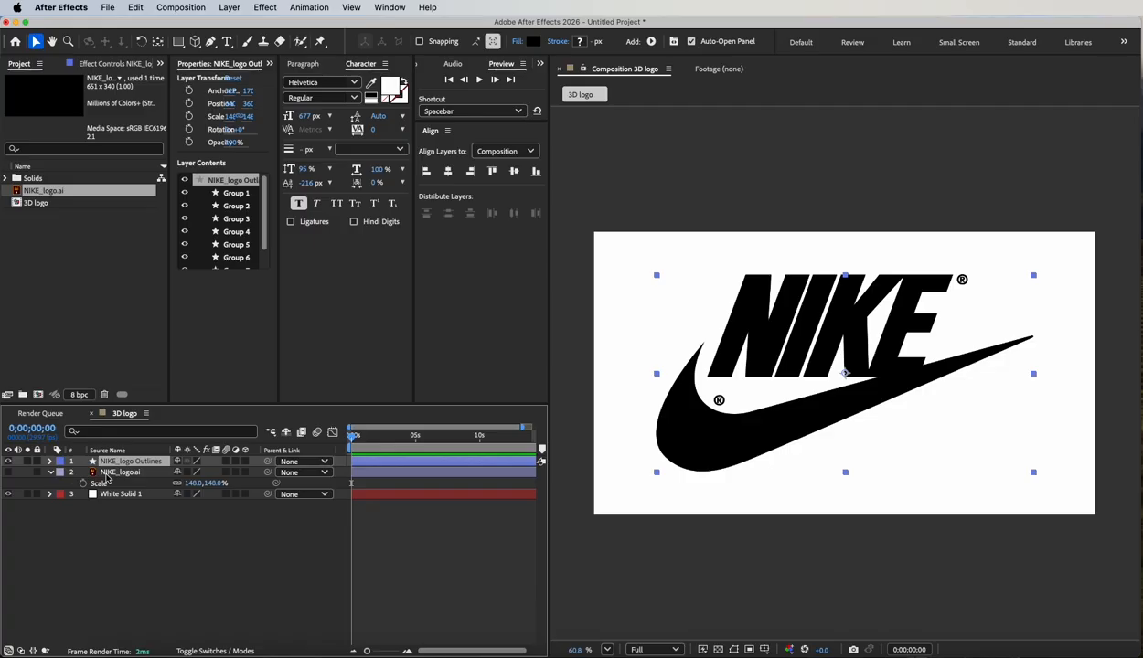
{"action": "left_click", "coordinate": [107, 474]}
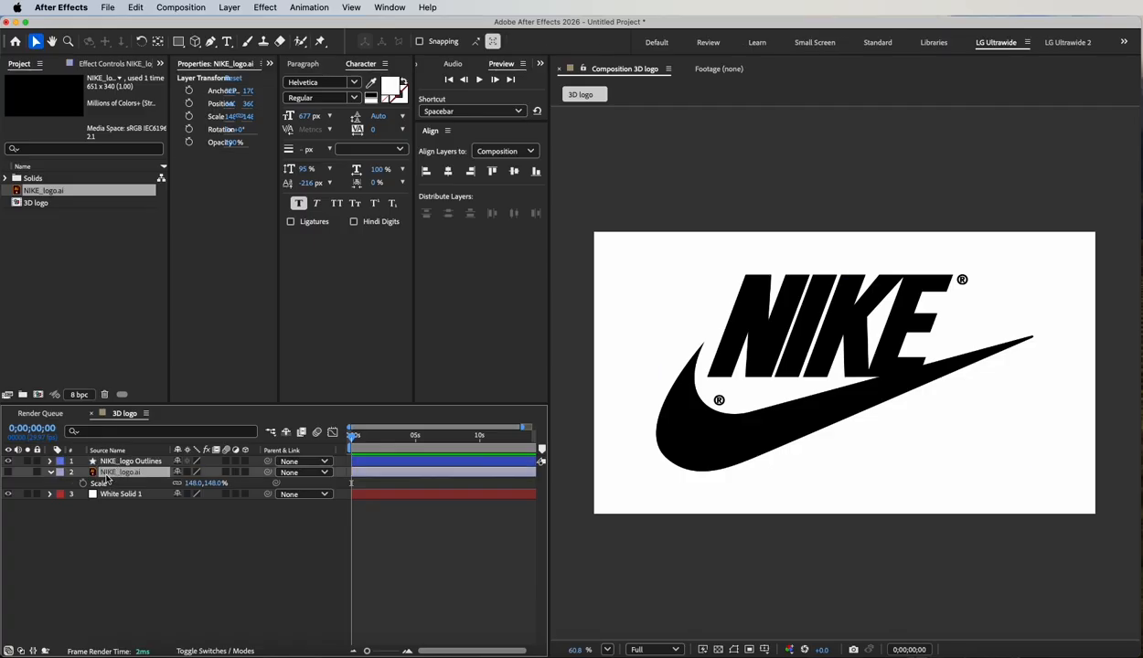
{"action": "key", "text": "Delete"}
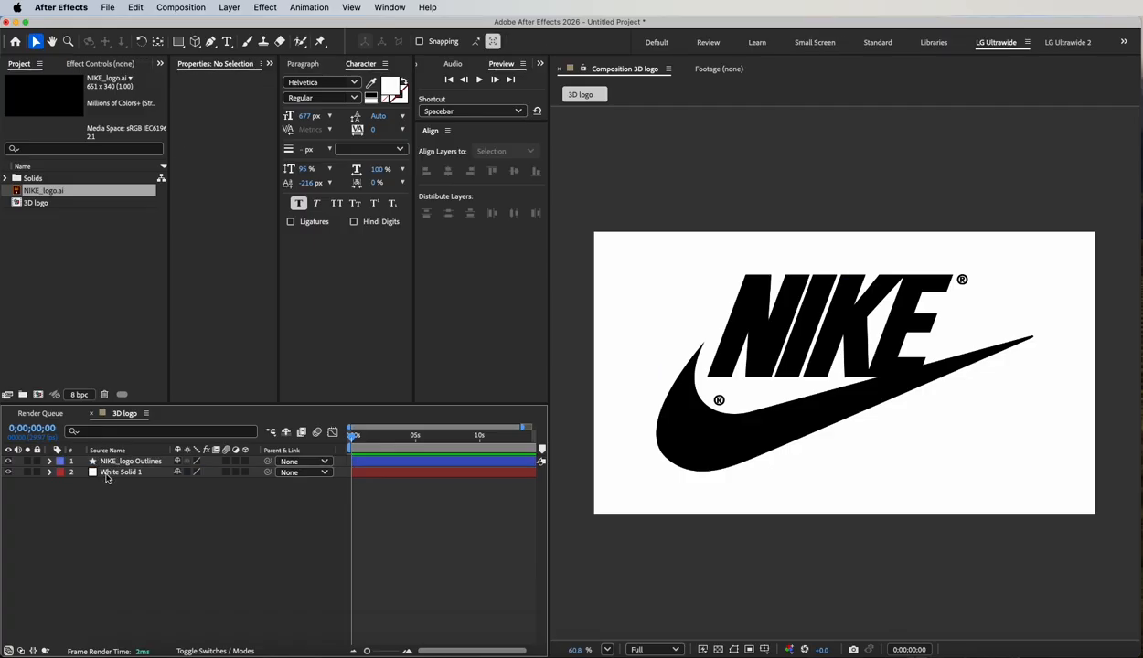
Step: Delete Groups 2, 3 and 4 from the contents of the NIKE_logo Outlines layer to remove the registered-mark shapes
{"action": "left_click", "coordinate": [50, 462]}
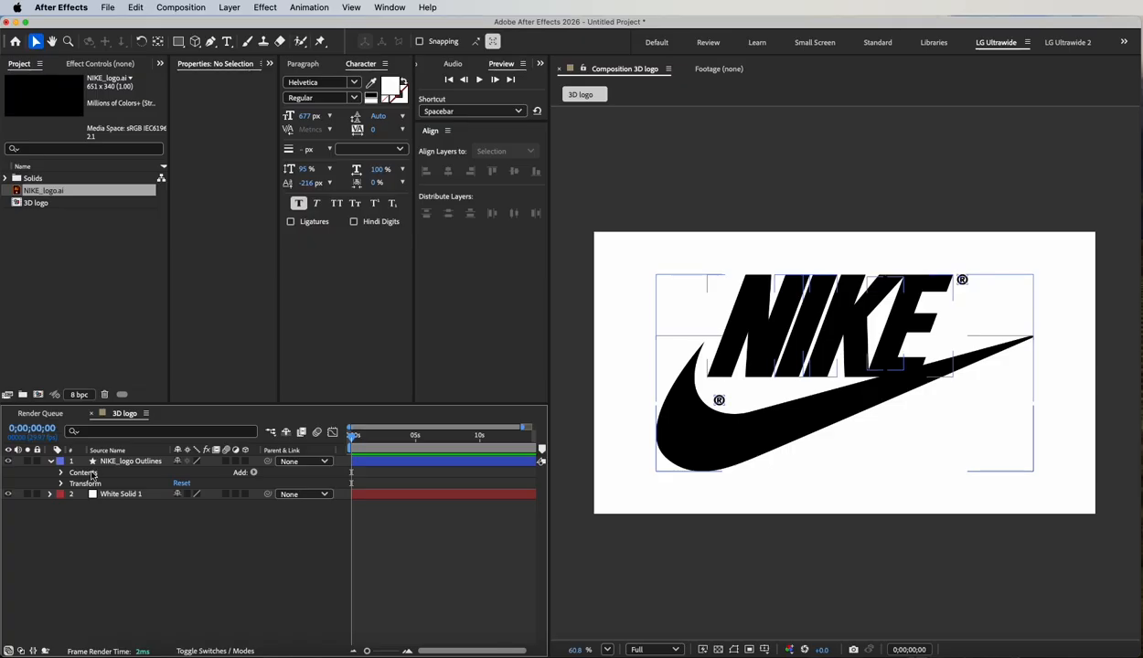
{"action": "left_click", "coordinate": [60, 472]}
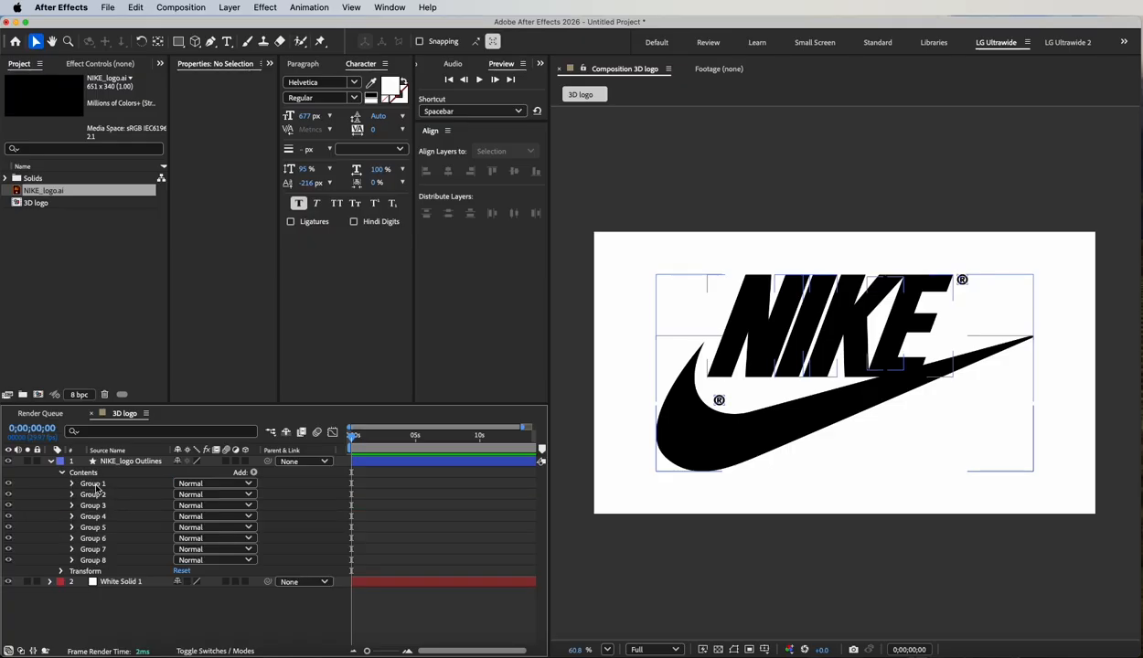
{"action": "left_click", "coordinate": [94, 485]}
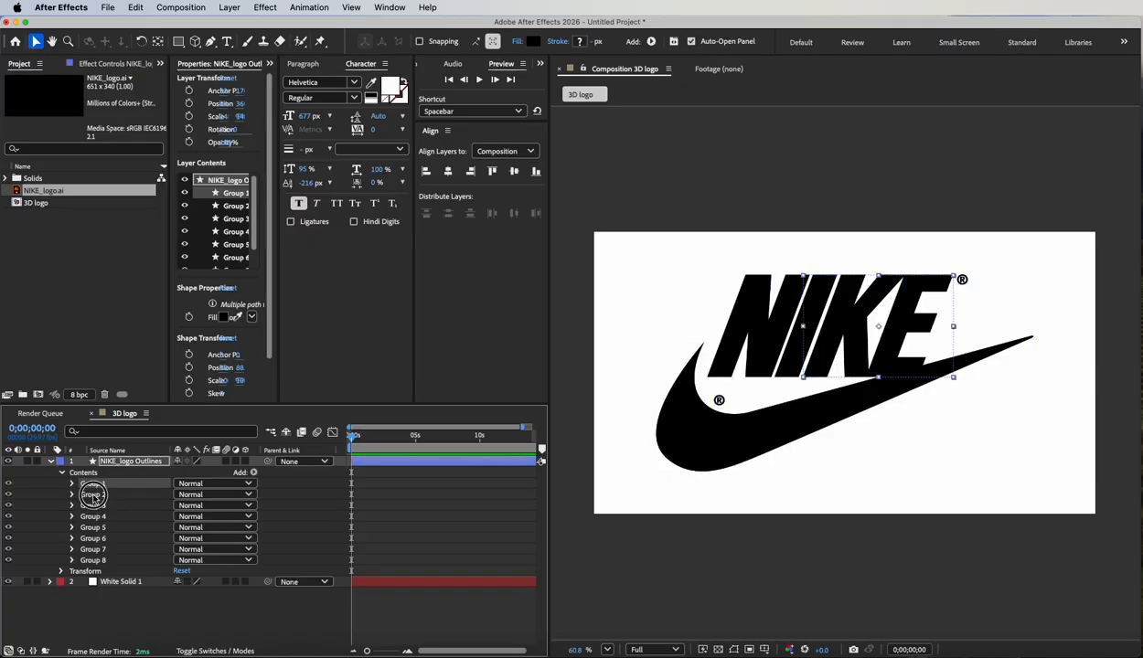
{"action": "left_click", "coordinate": [92, 495]}
{"action": "key", "text": "Delete"}
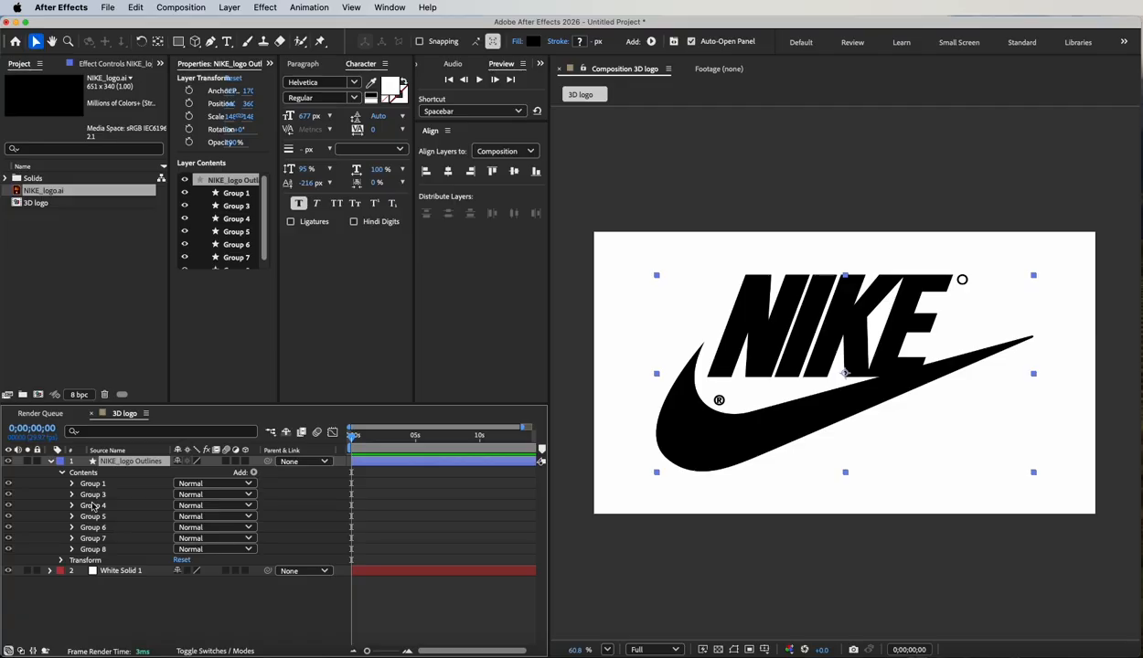
{"action": "left_click", "coordinate": [93, 496]}
{"action": "key", "text": "Delete"}
{"action": "left_click", "coordinate": [92, 496]}
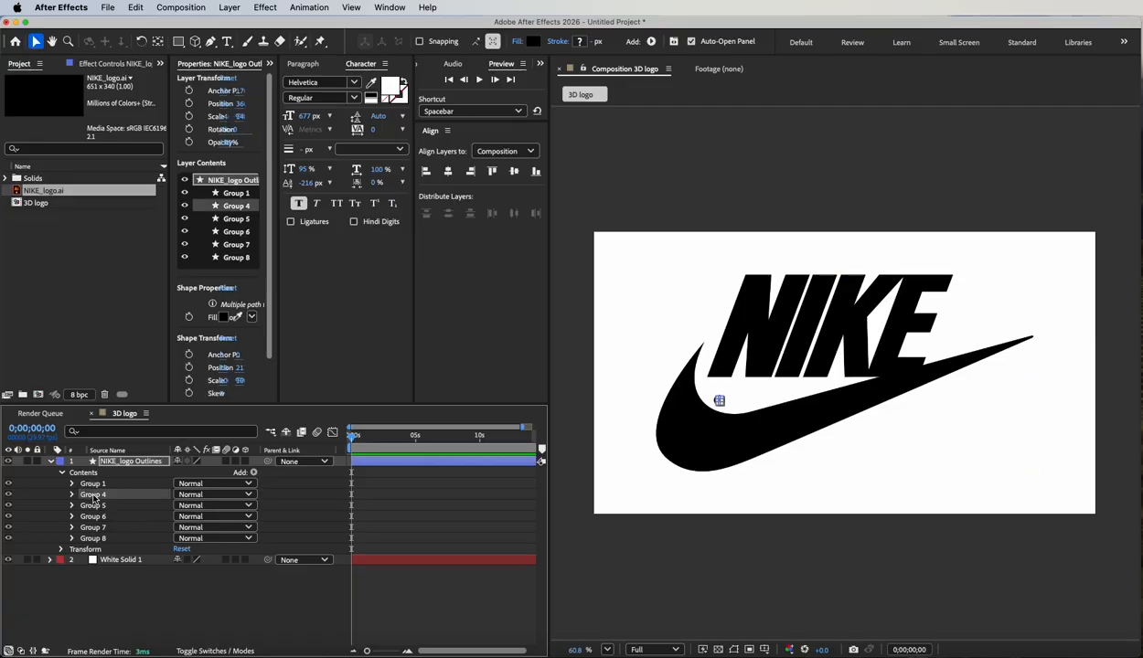
{"action": "key", "text": "Delete"}
Step: Delete Group 8, the leftover registered-mark ring, from NIKE_logo Outlines and collapse the layer
{"action": "left_click", "coordinate": [94, 497]}
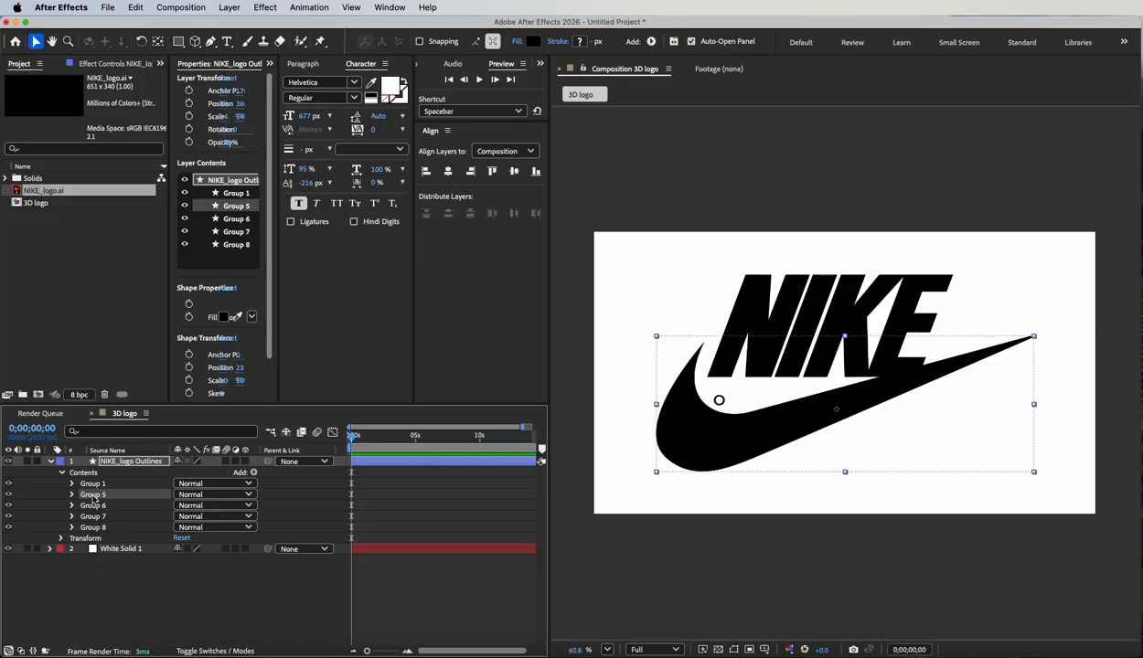
{"action": "left_click", "coordinate": [92, 518]}
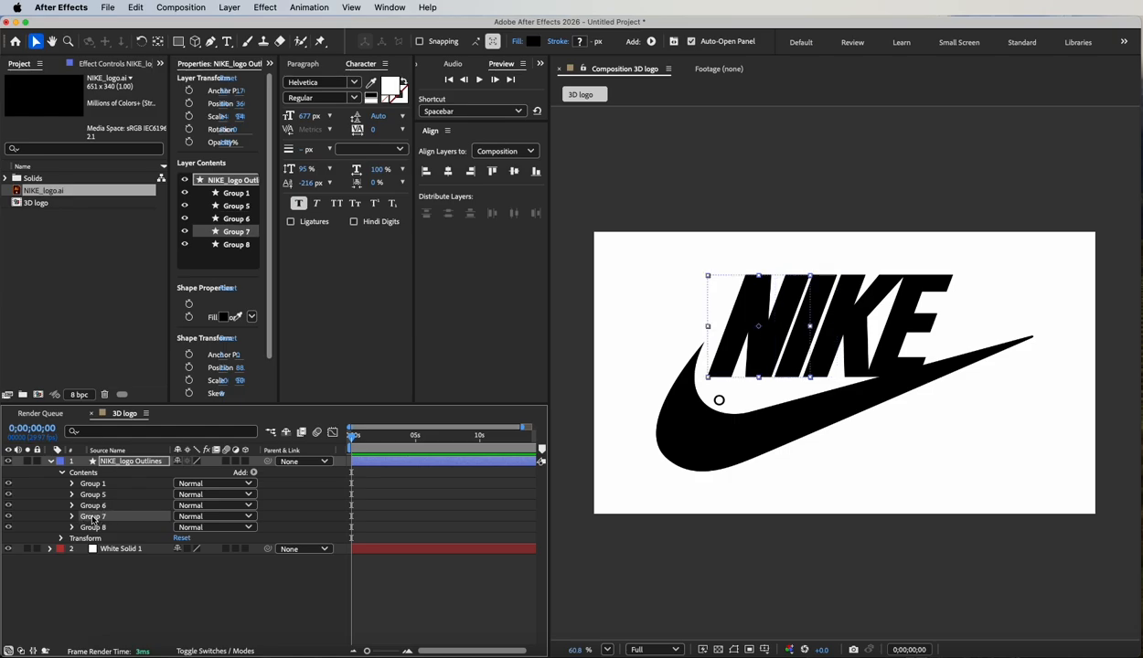
{"action": "left_click", "coordinate": [92, 527]}
{"action": "key", "text": "Delete"}
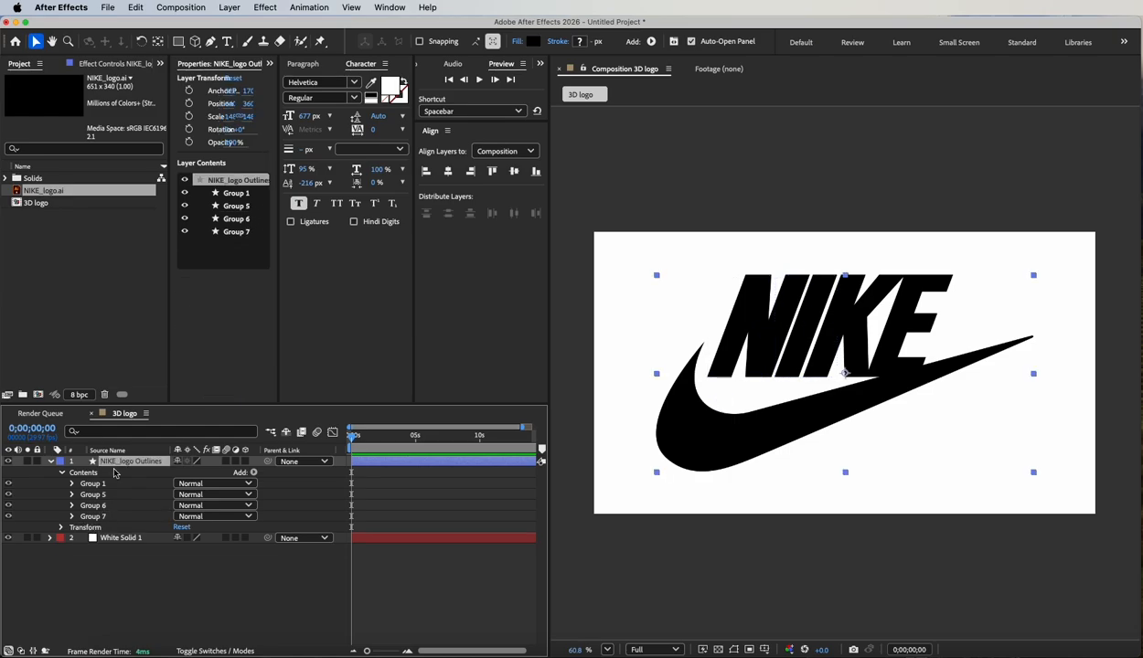
{"action": "left_click", "coordinate": [51, 461]}
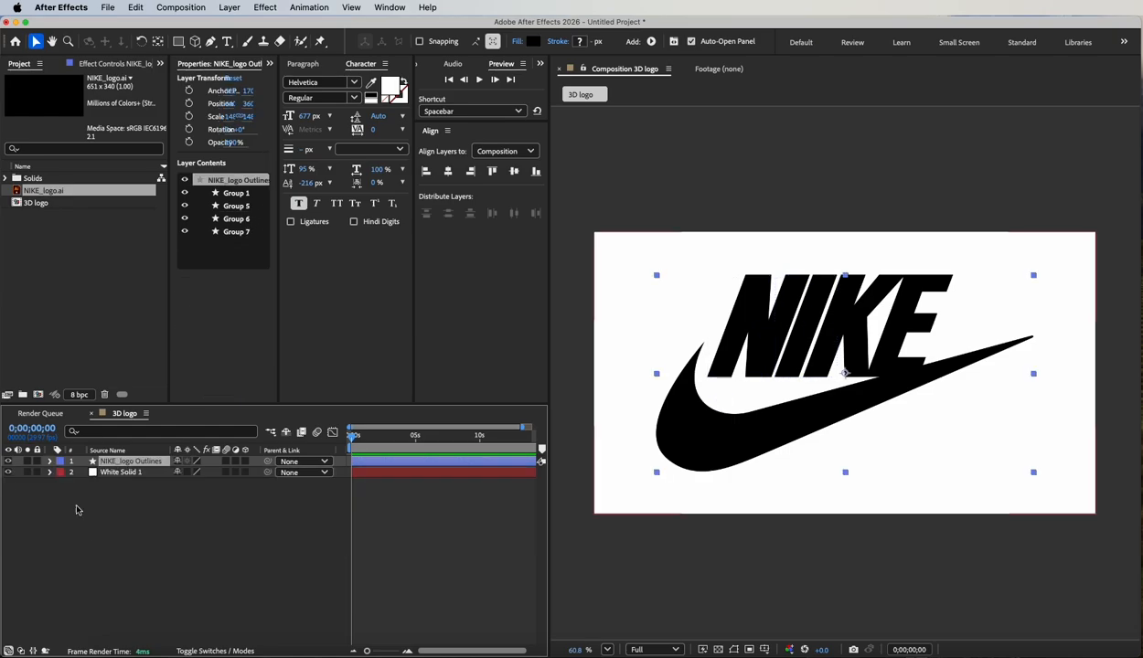
{"action": "left_click", "coordinate": [82, 512]}
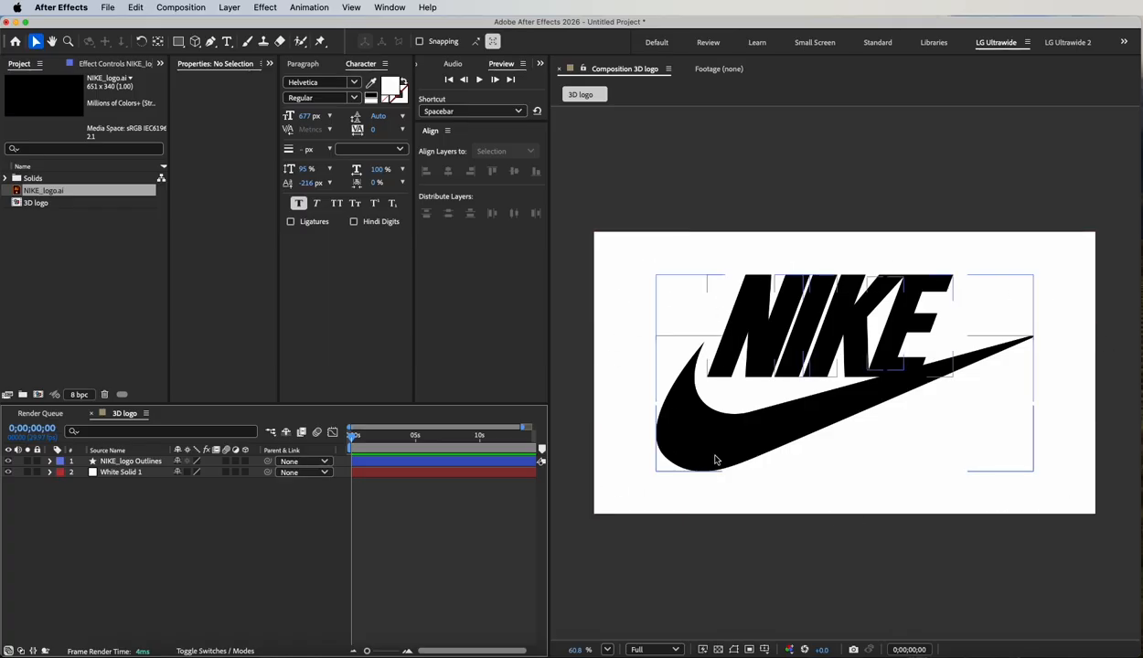
Step: Apply a Gradient Ramp effect to White Solid 1, set its shape to Radial Ramp and swap its colors
{"action": "left_click", "coordinate": [118, 473]}
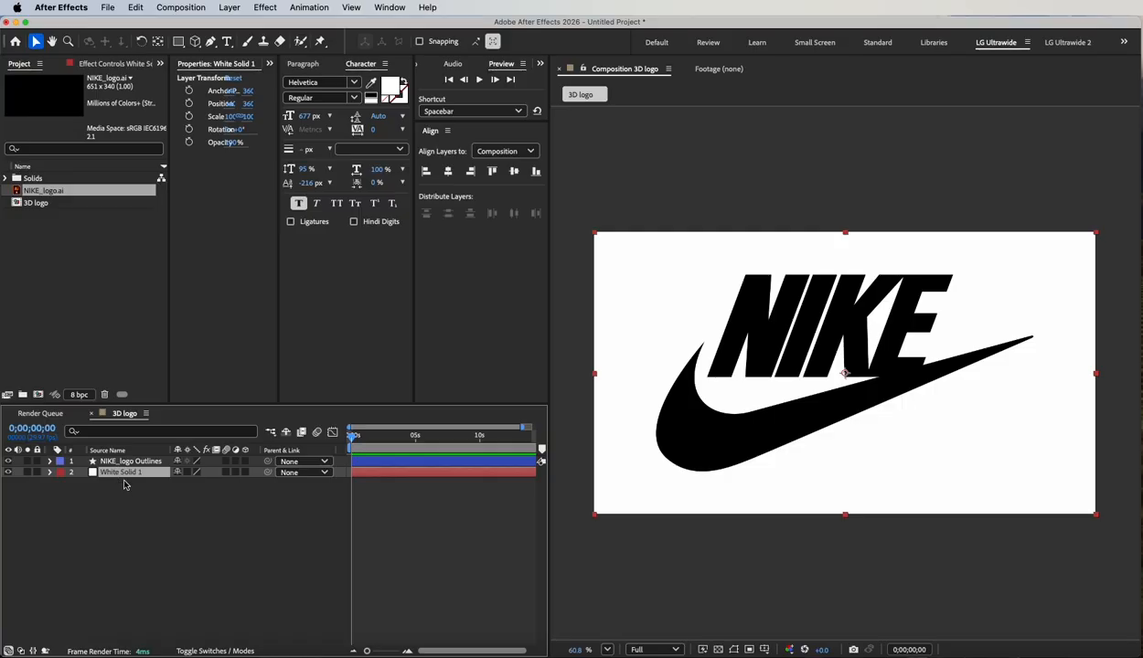
{"action": "left_click", "coordinate": [266, 7]}
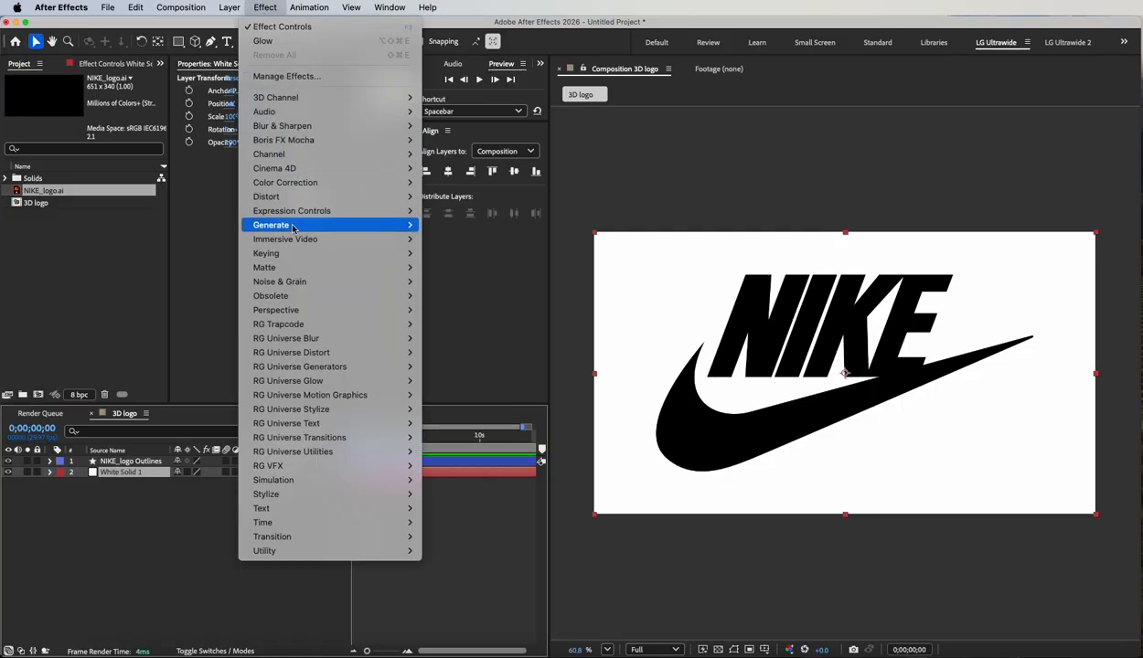
{"action": "mouse_move", "coordinate": [294, 225]}
{"action": "left_click", "coordinate": [475, 466]}
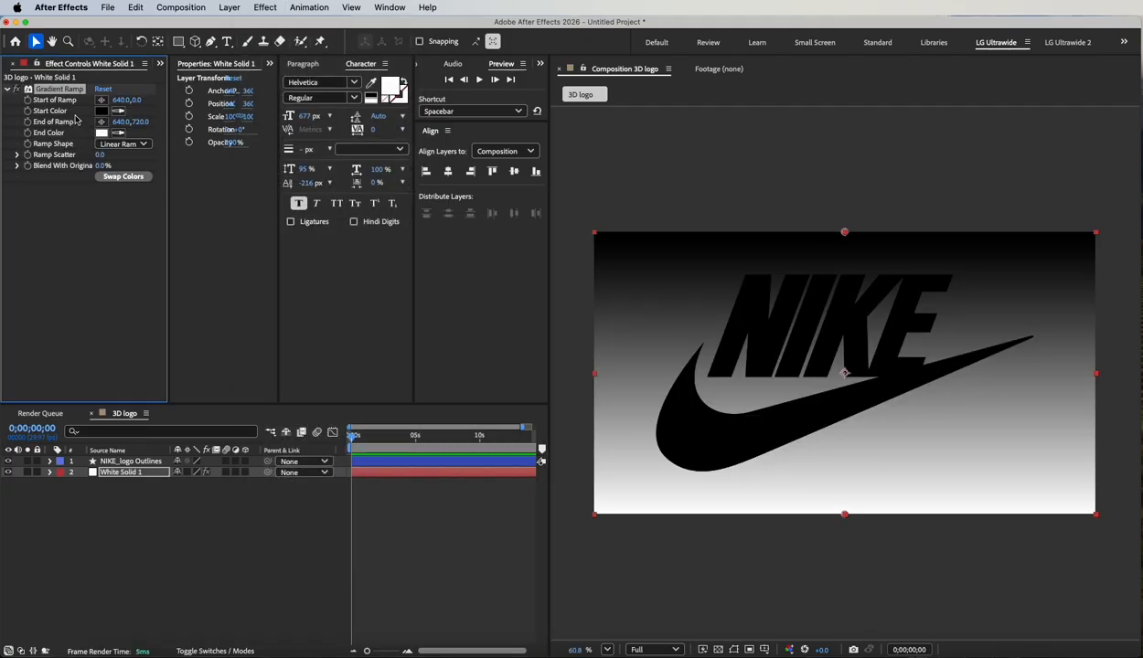
{"action": "left_click", "coordinate": [134, 144]}
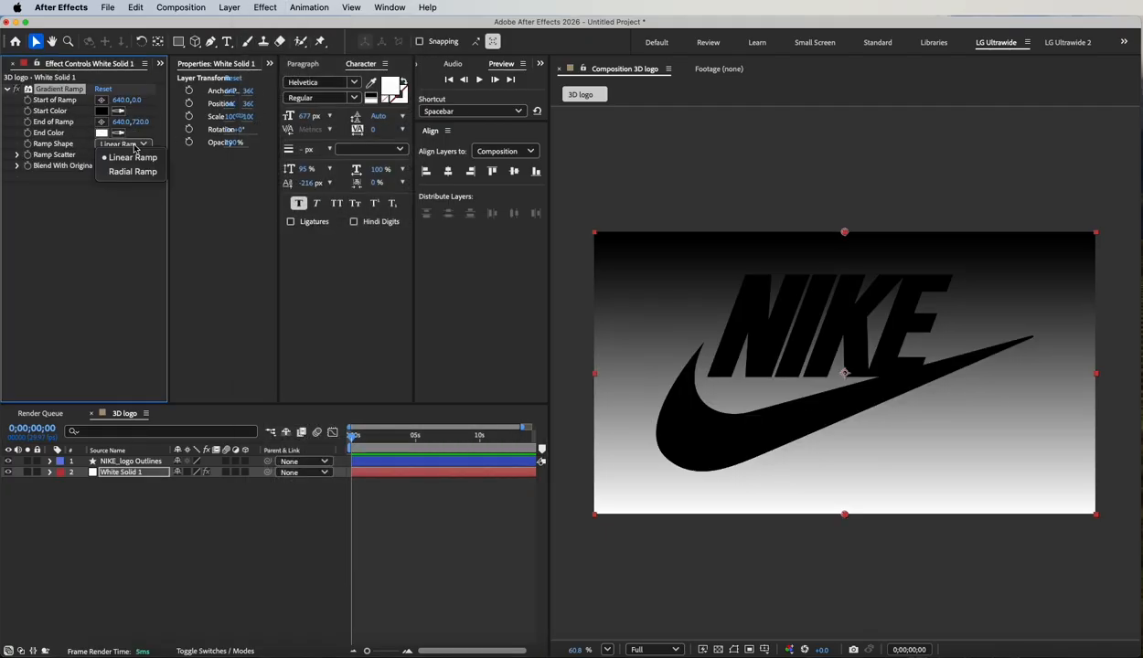
{"action": "left_click", "coordinate": [133, 174]}
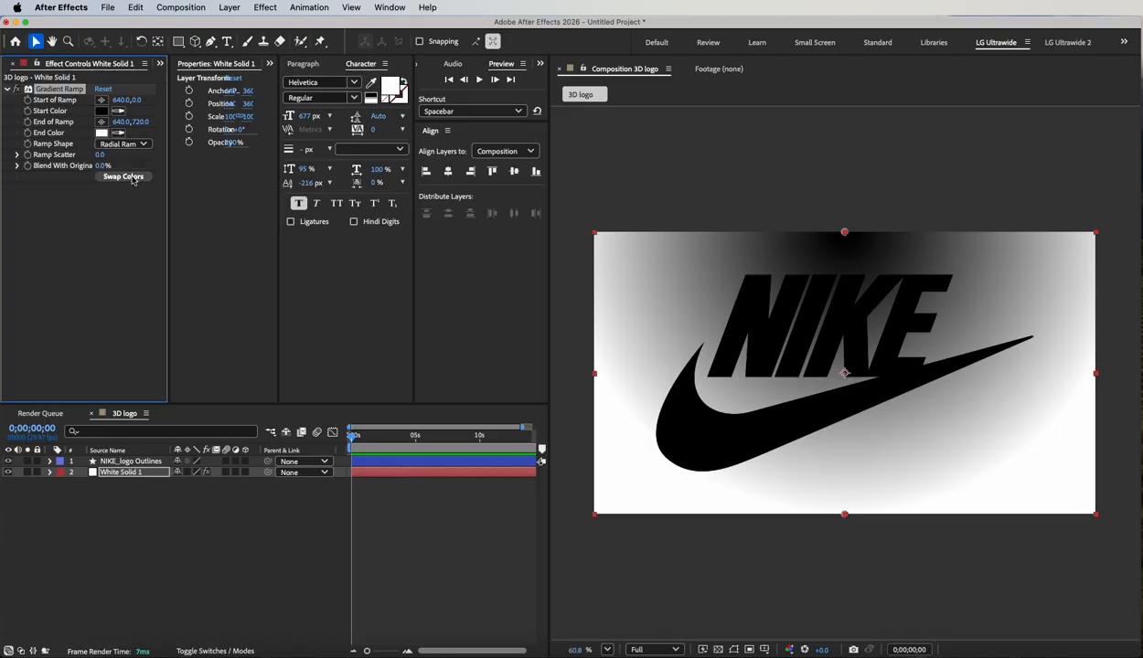
{"action": "left_click", "coordinate": [132, 177]}
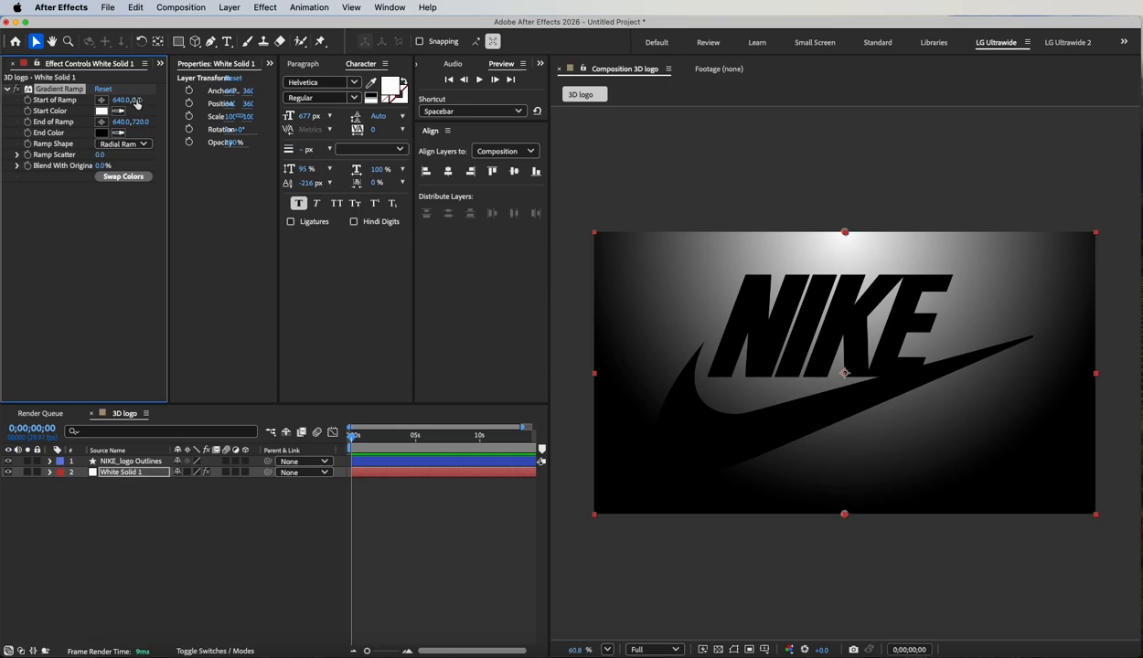
Step: Center the gradient's Start of Ramp vertically by setting its Y value to 360
{"action": "left_click_drag", "start_coordinate": [136, 100], "coordinate": [359, 122]}
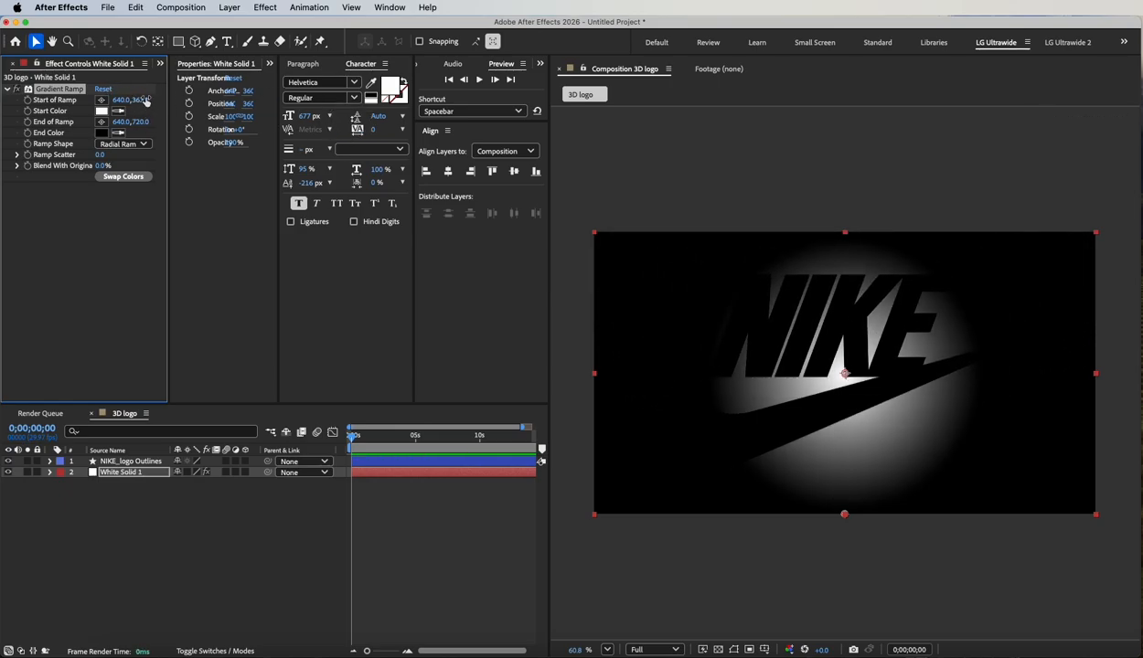
{"action": "left_click", "coordinate": [140, 101]}
{"action": "type", "text": "360"}
{"action": "key", "text": "Return"}
Step: Move the gradient's End of Ramp outside the frame to about -318, 956 and set Blend With Original to 40%
{"action": "left_click_drag", "start_coordinate": [141, 123], "coordinate": [272, 125]}
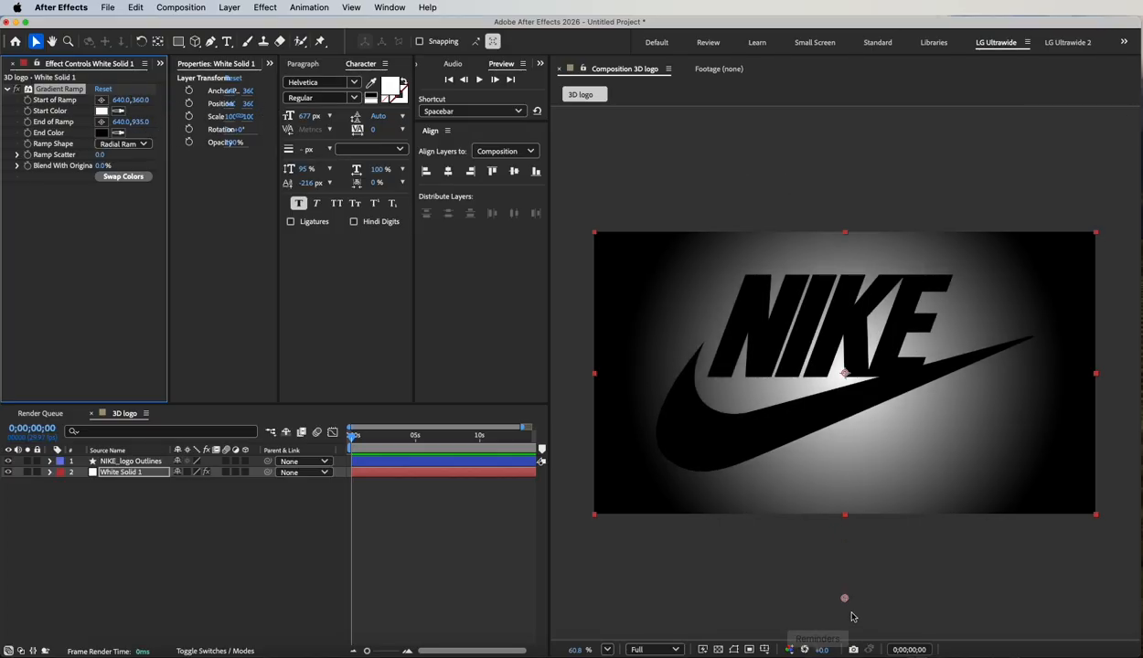
{"action": "left_click_drag", "start_coordinate": [844, 598], "coordinate": [466, 608]}
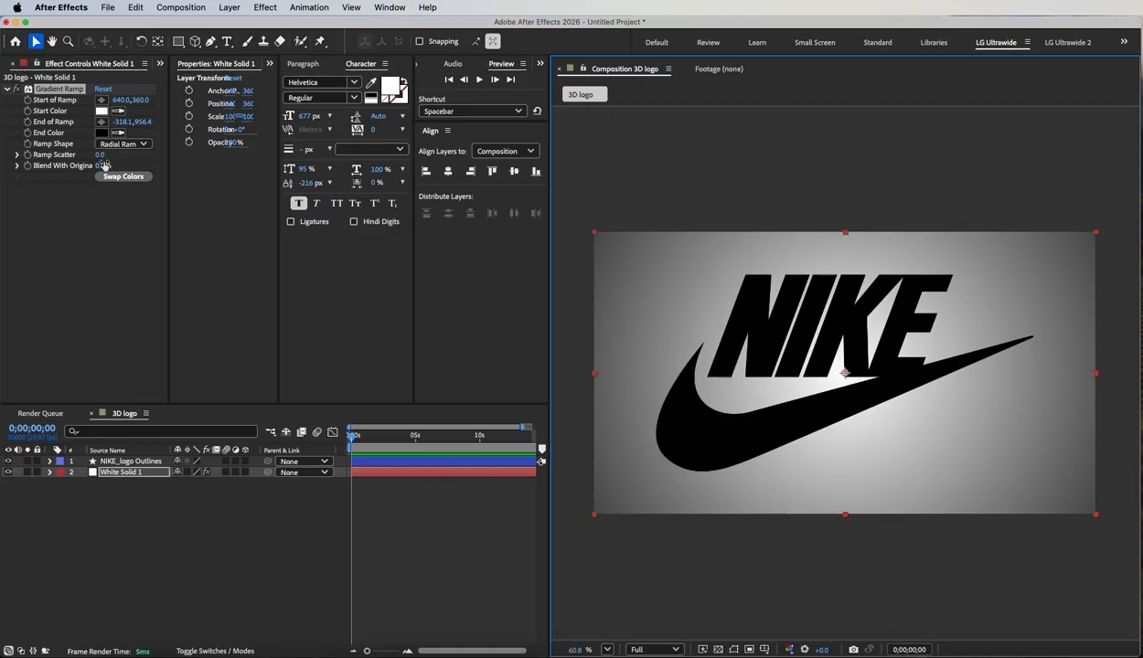
{"action": "mouse_move", "coordinate": [101, 166]}
{"action": "left_mouse_down"}
{"action": "mouse_move", "coordinate": [132, 168]}
{"action": "mouse_move", "coordinate": [117, 170]}
{"action": "left_mouse_up"}
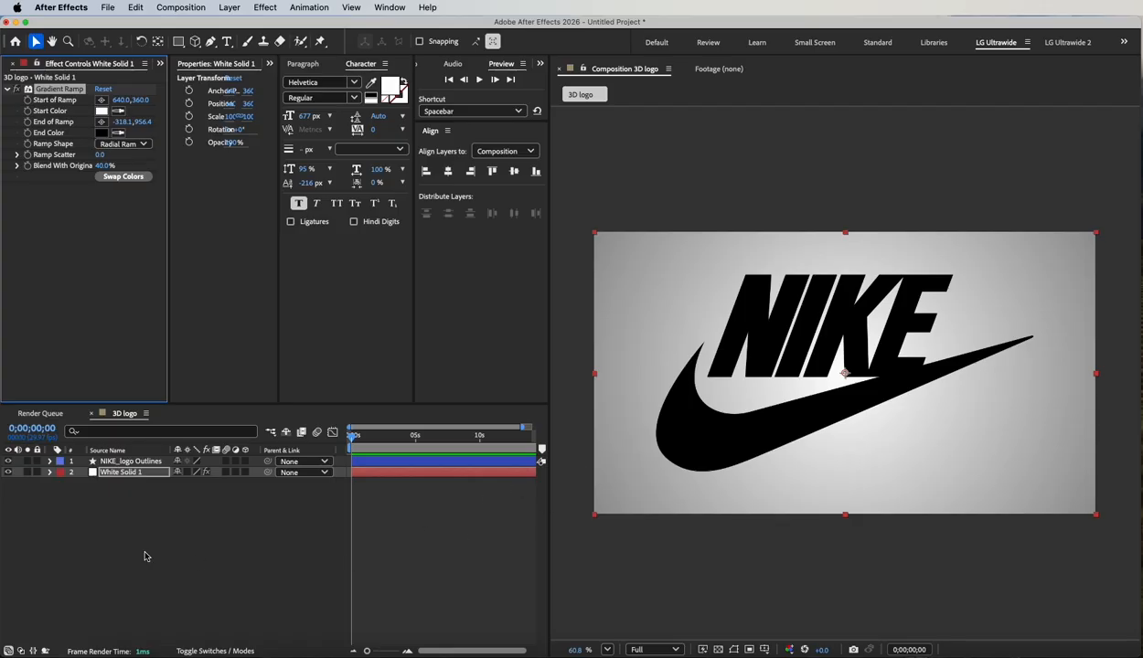
{"action": "left_click", "coordinate": [74, 543]}
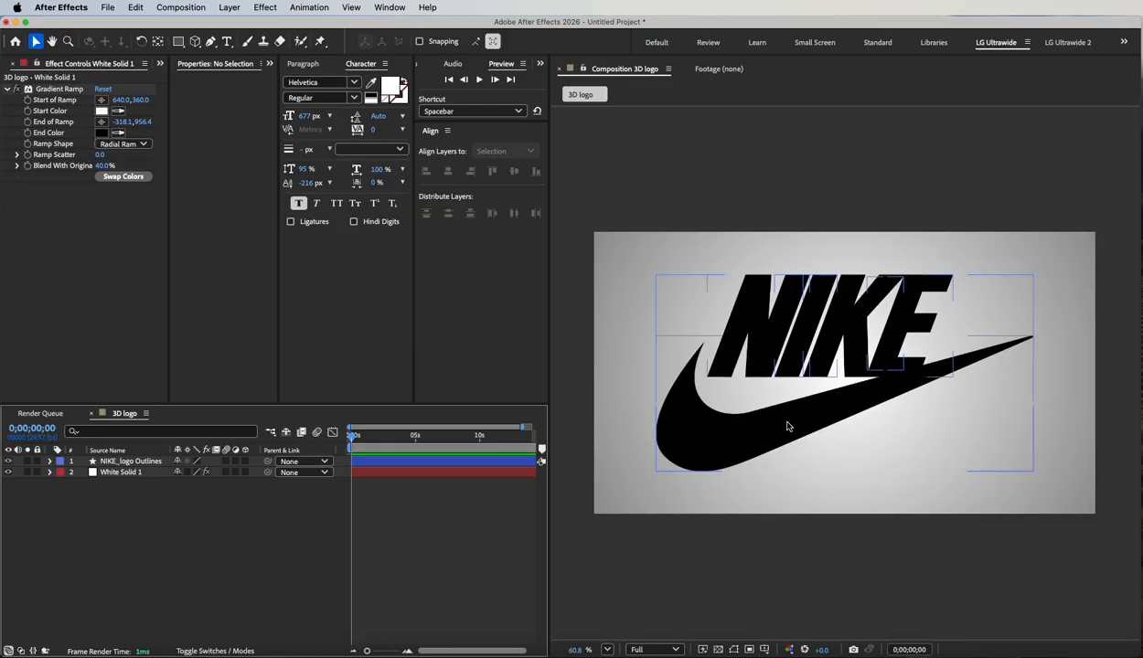
Step: Hide the NIKE_logo Outlines layer and queue the current background frame for saving as a still file
{"action": "left_click", "coordinate": [8, 462]}
{"action": "left_click", "coordinate": [55, 471]}
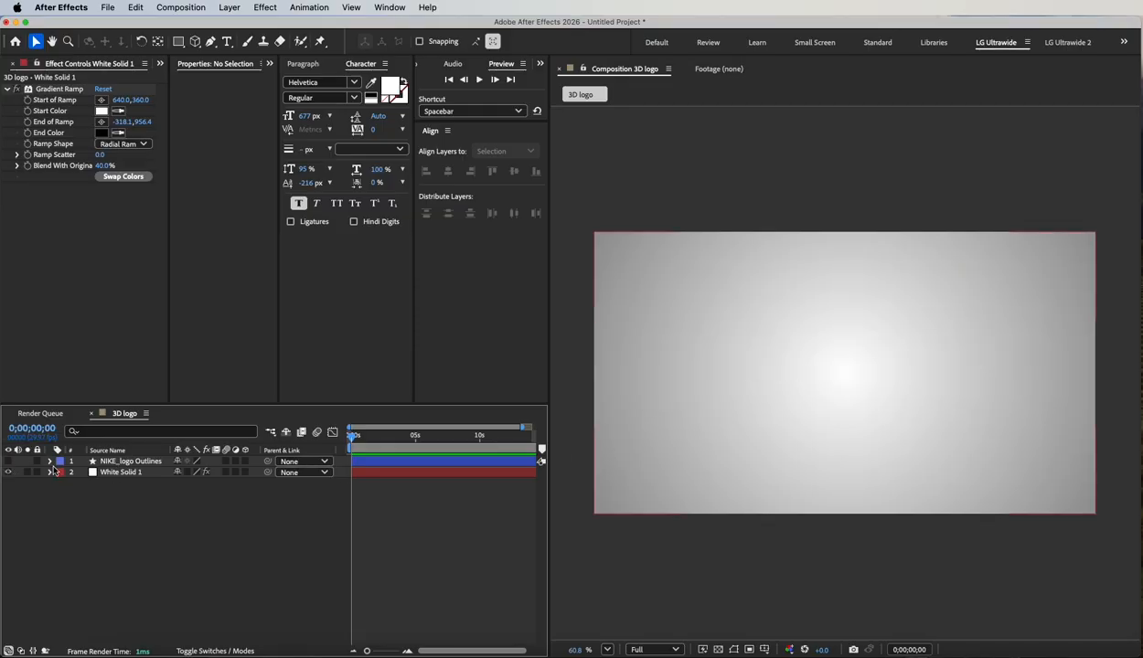
{"action": "left_click", "coordinate": [108, 472]}
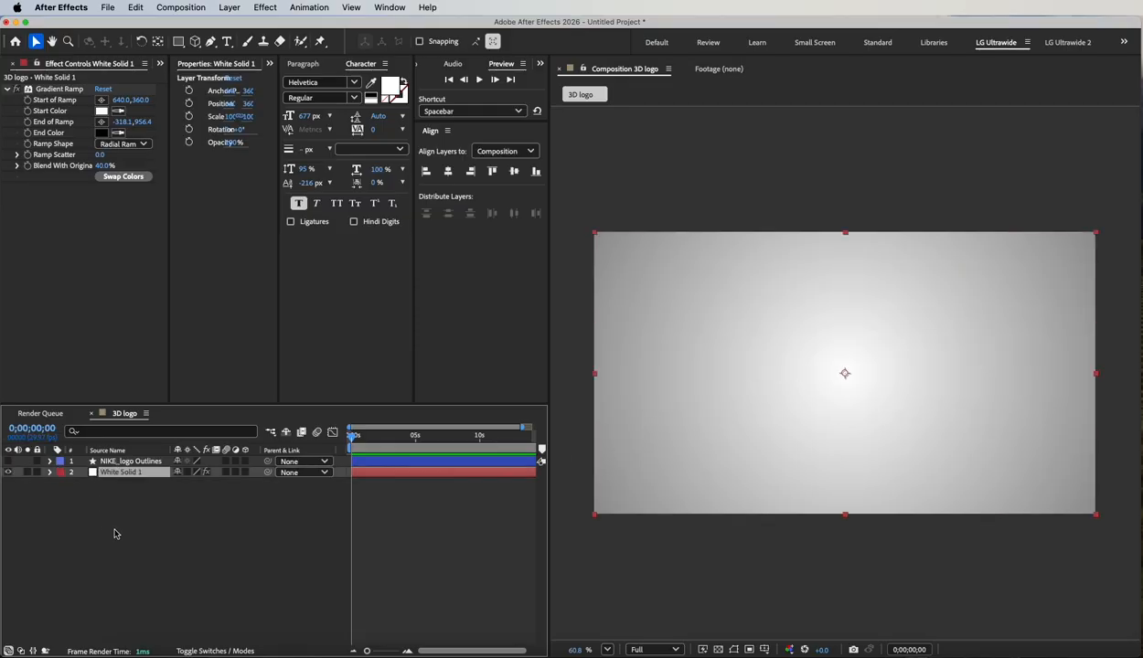
{"action": "left_click", "coordinate": [113, 531]}
{"action": "left_click", "coordinate": [182, 7]}
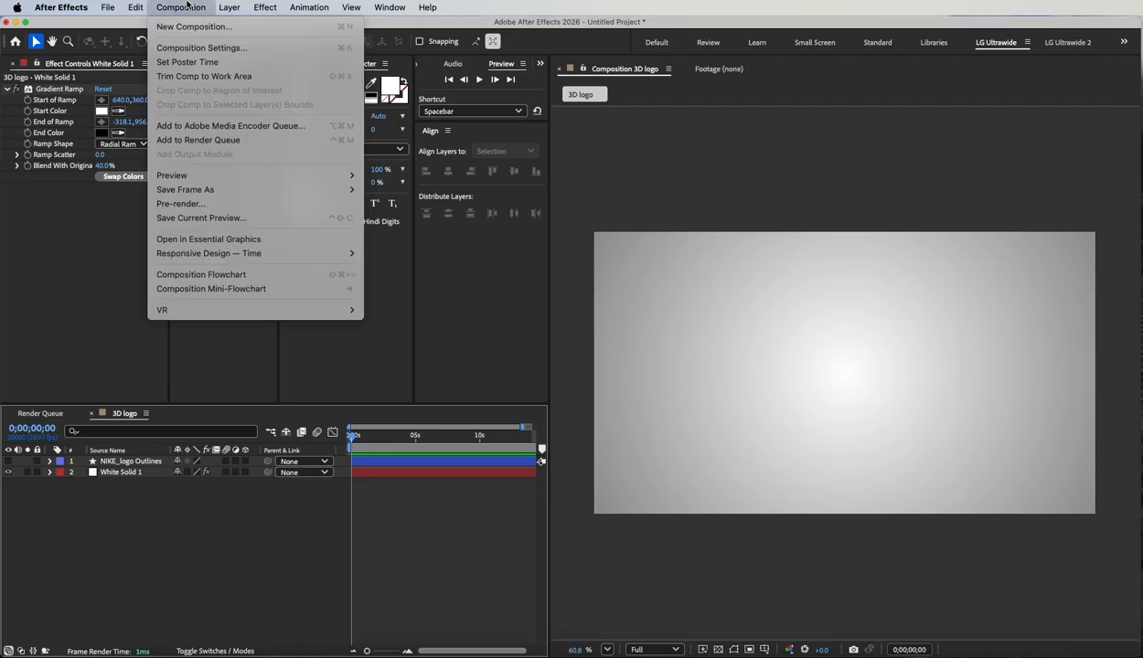
{"action": "mouse_move", "coordinate": [213, 190]}
{"action": "left_click", "coordinate": [380, 189]}
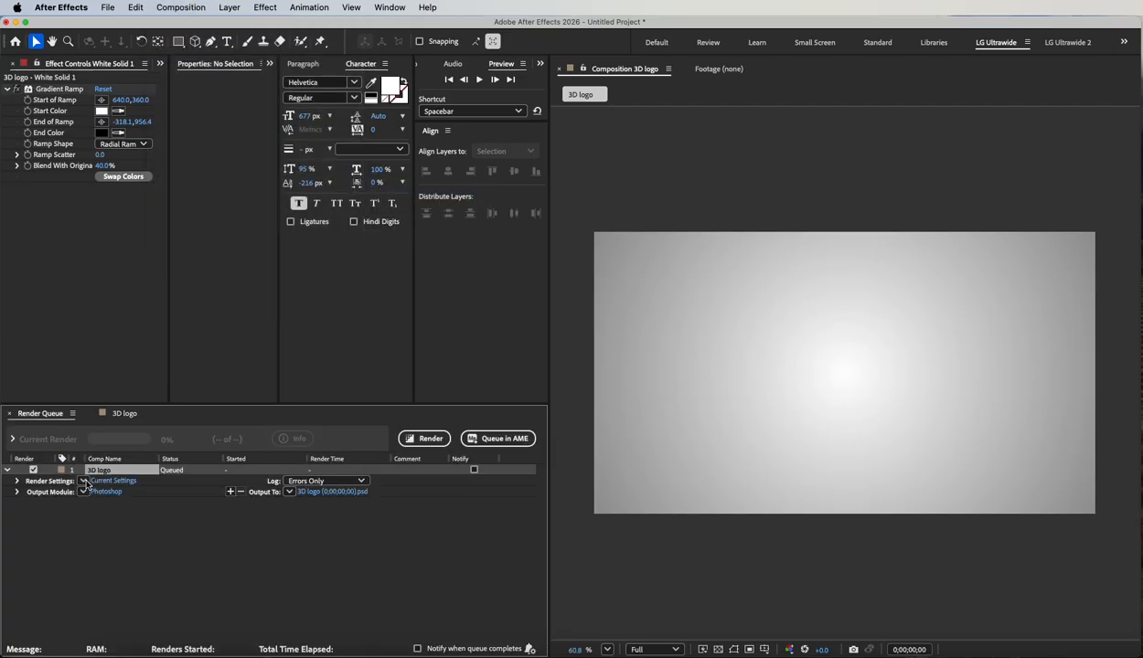
Step: Set the queued 3D logo frame's render settings to Best Settings
{"action": "left_click", "coordinate": [83, 481]}
{"action": "left_click", "coordinate": [119, 501]}
{"action": "left_click", "coordinate": [83, 493]}
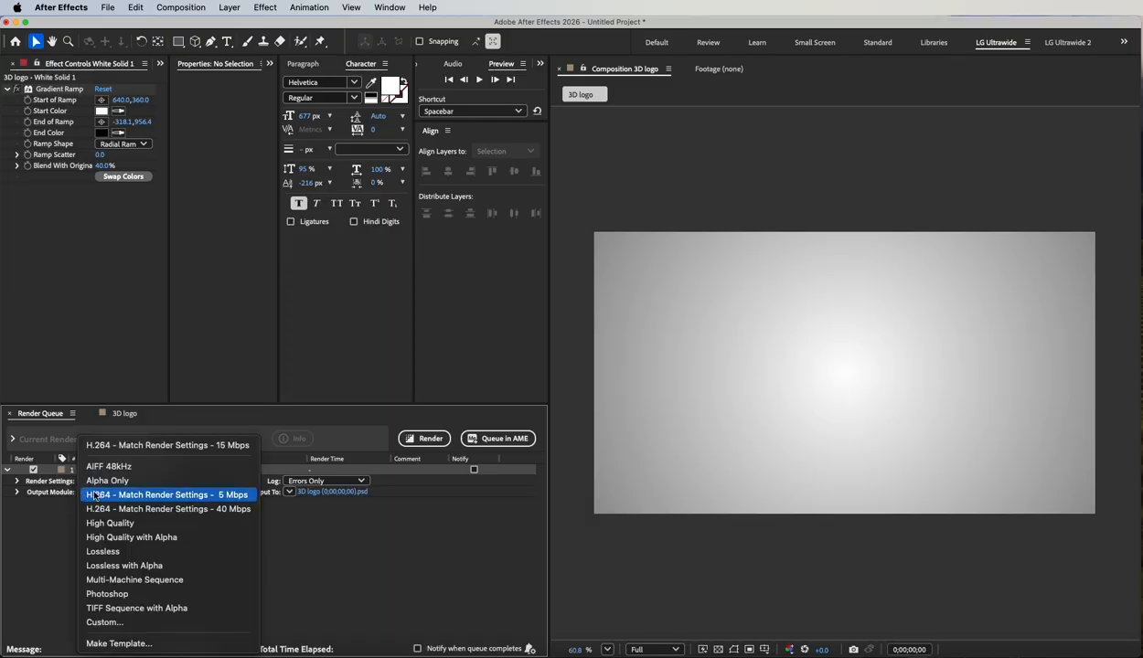
{"action": "left_click", "coordinate": [53, 548]}
Step: Change the output module's format to JPEG Sequence with High image quality
{"action": "left_click", "coordinate": [106, 492]}
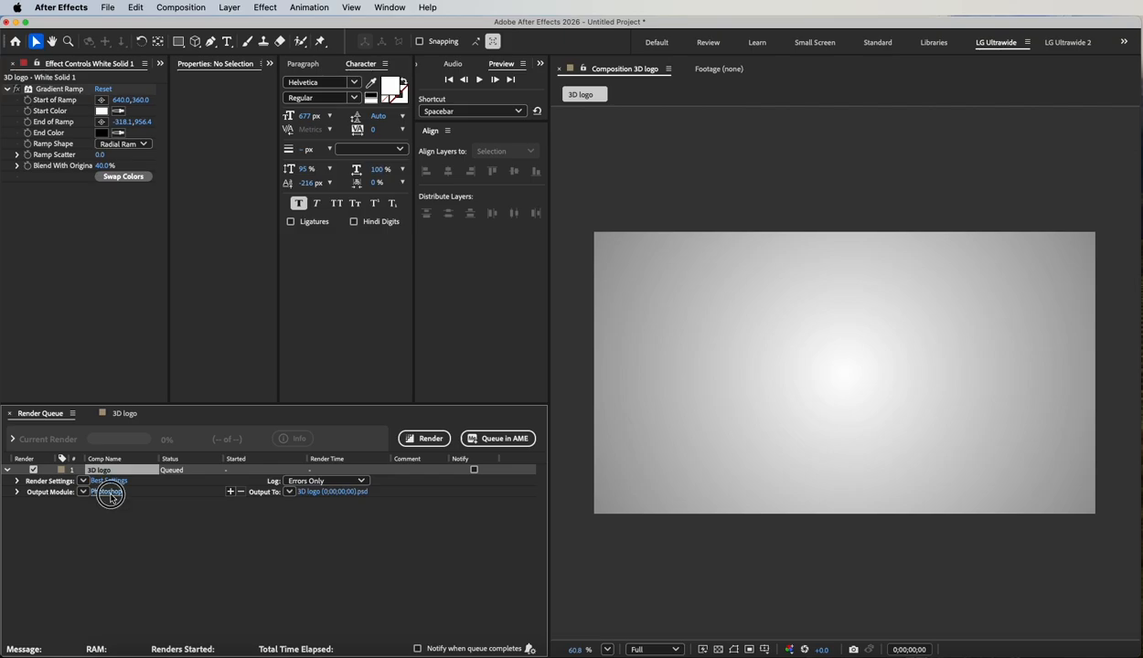
{"action": "left_click", "coordinate": [370, 156]}
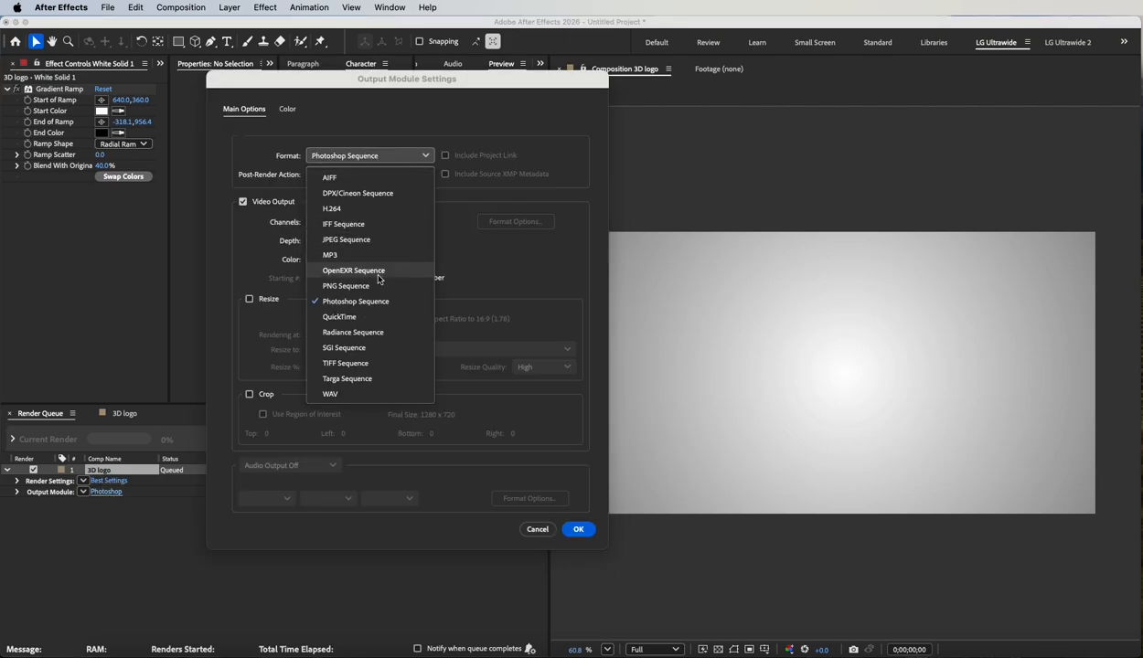
{"action": "left_click", "coordinate": [347, 240]}
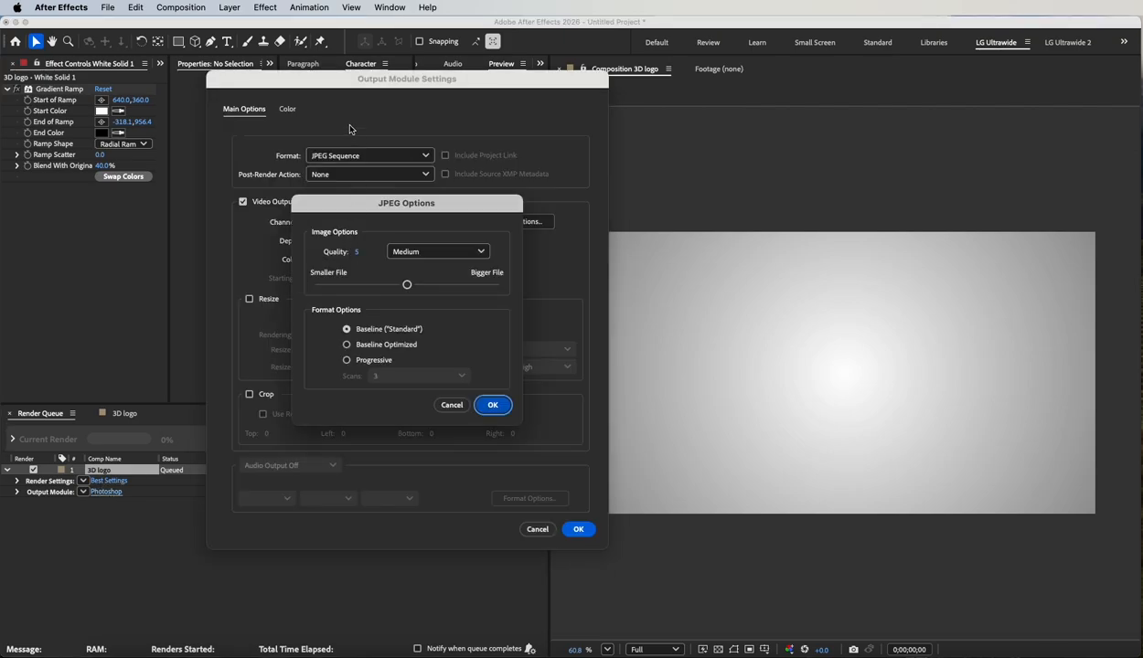
{"action": "left_click", "coordinate": [432, 252]}
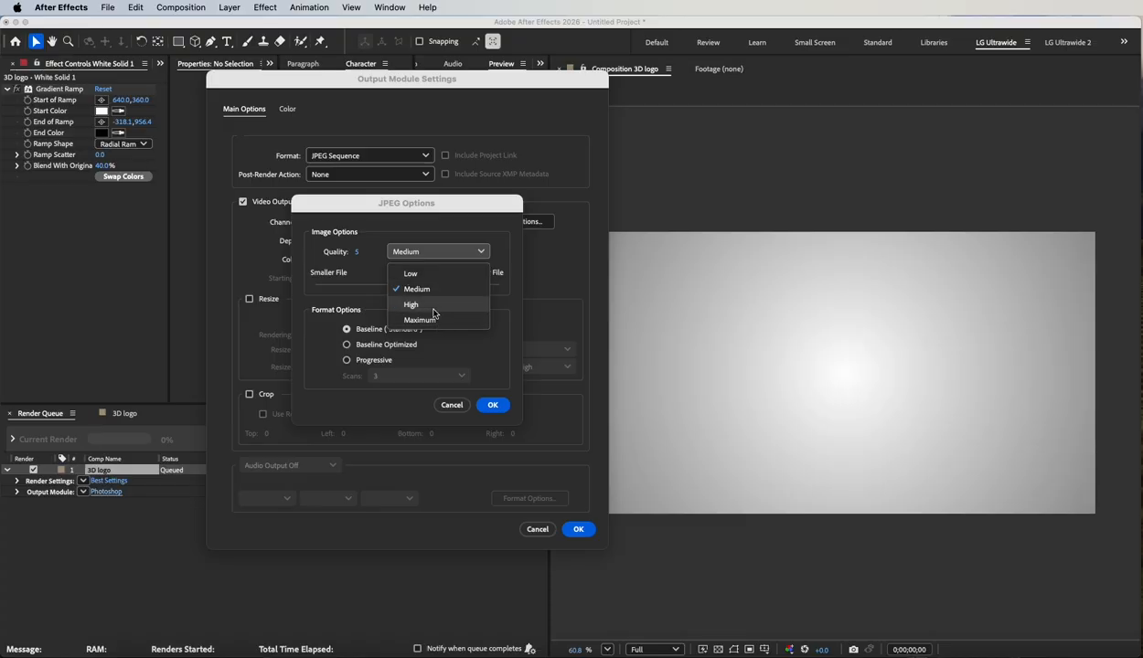
{"action": "left_click", "coordinate": [433, 311]}
{"action": "left_click", "coordinate": [493, 405]}
{"action": "left_click", "coordinate": [578, 529]}
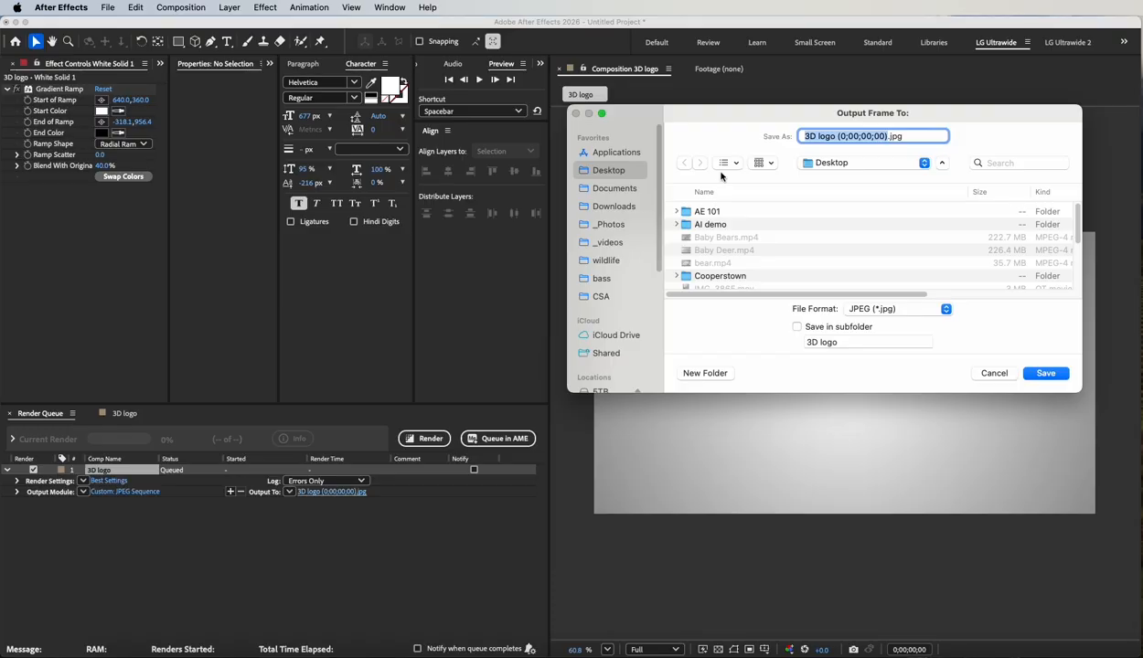
Step: Save the output frame as "ref frame 1.jpg" on the Desktop and render it
{"action": "type", "text": "ref frame 1"}
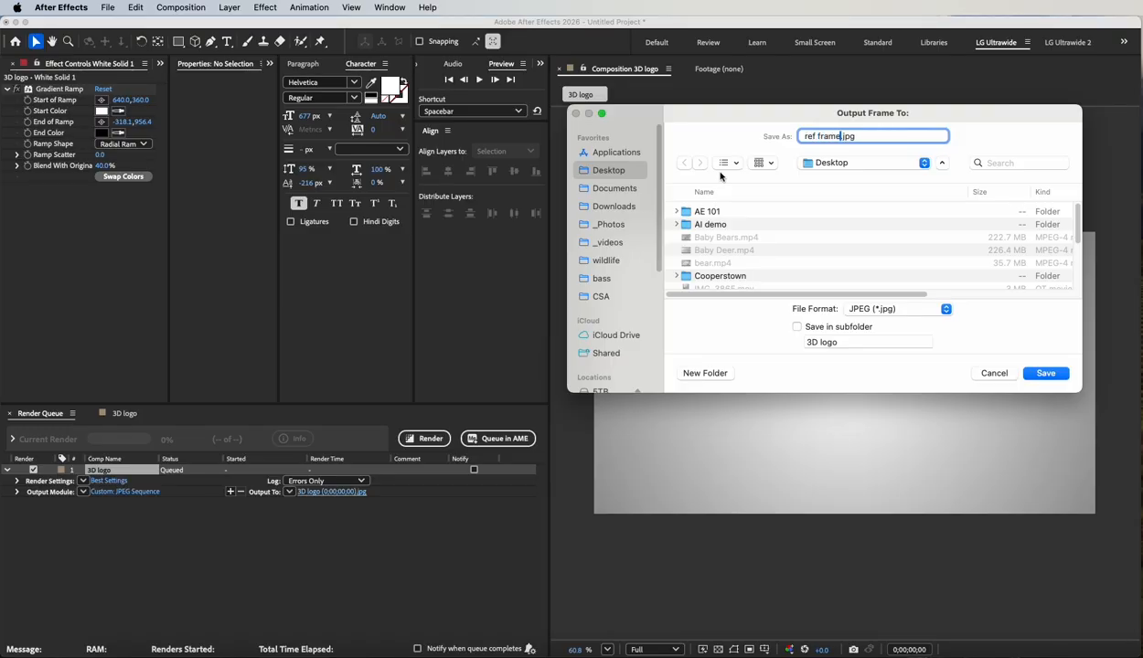
{"action": "left_click", "coordinate": [1022, 370]}
{"action": "left_click", "coordinate": [424, 439]}
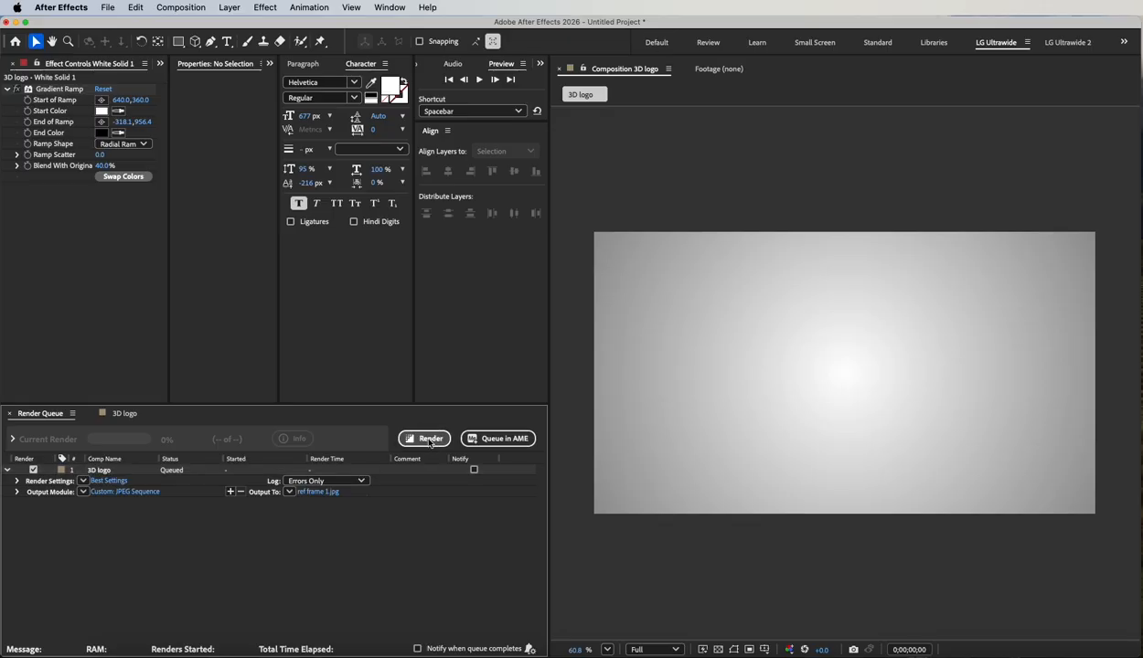
Step: Return to the 3D logo timeline and make the NIKE_logo Outlines layer visible again
{"action": "left_click", "coordinate": [123, 414]}
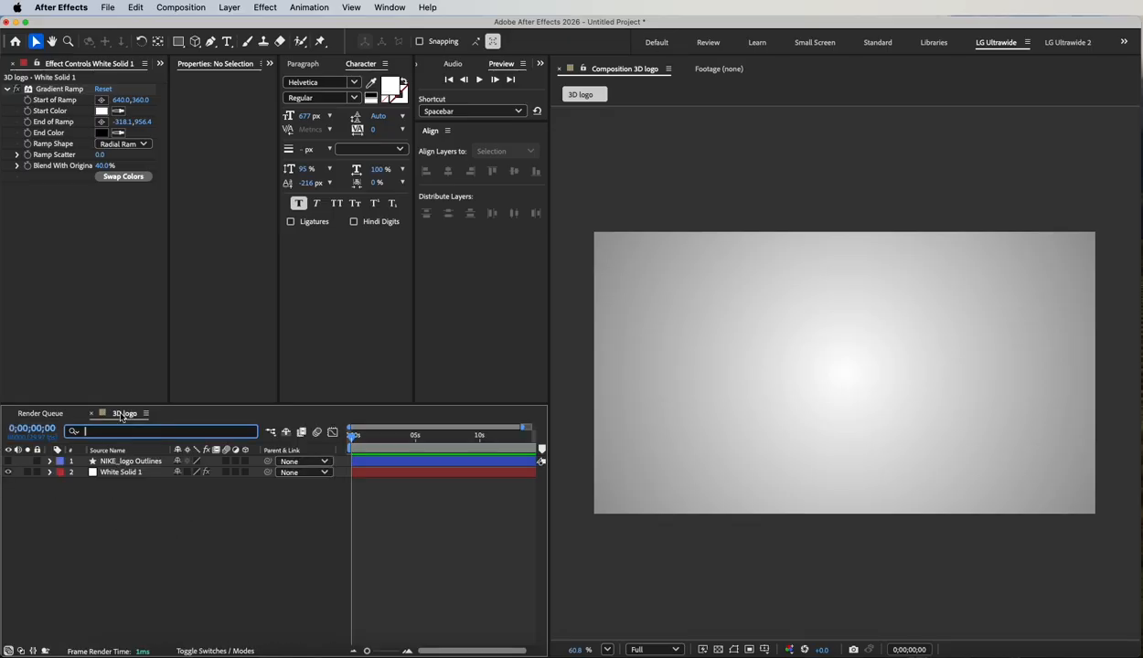
{"action": "left_click", "coordinate": [9, 461]}
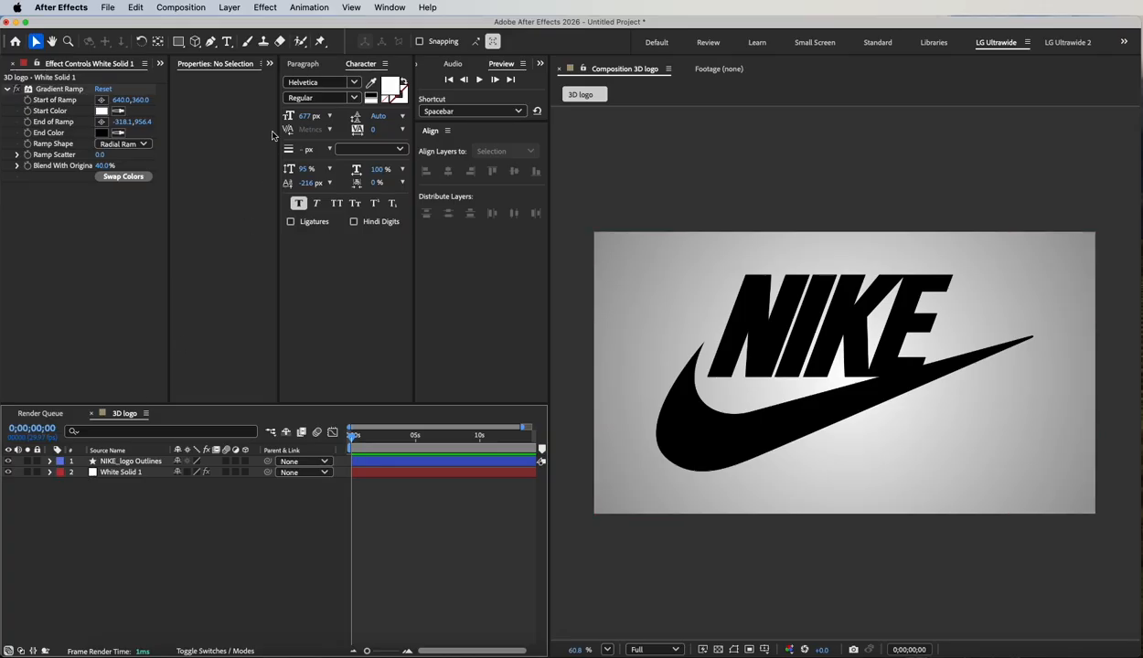
Step: Queue the current 3D logo frame as a still image and set its render settings to Best Settings
{"action": "left_click", "coordinate": [106, 6]}
{"action": "mouse_move", "coordinate": [181, 7]}
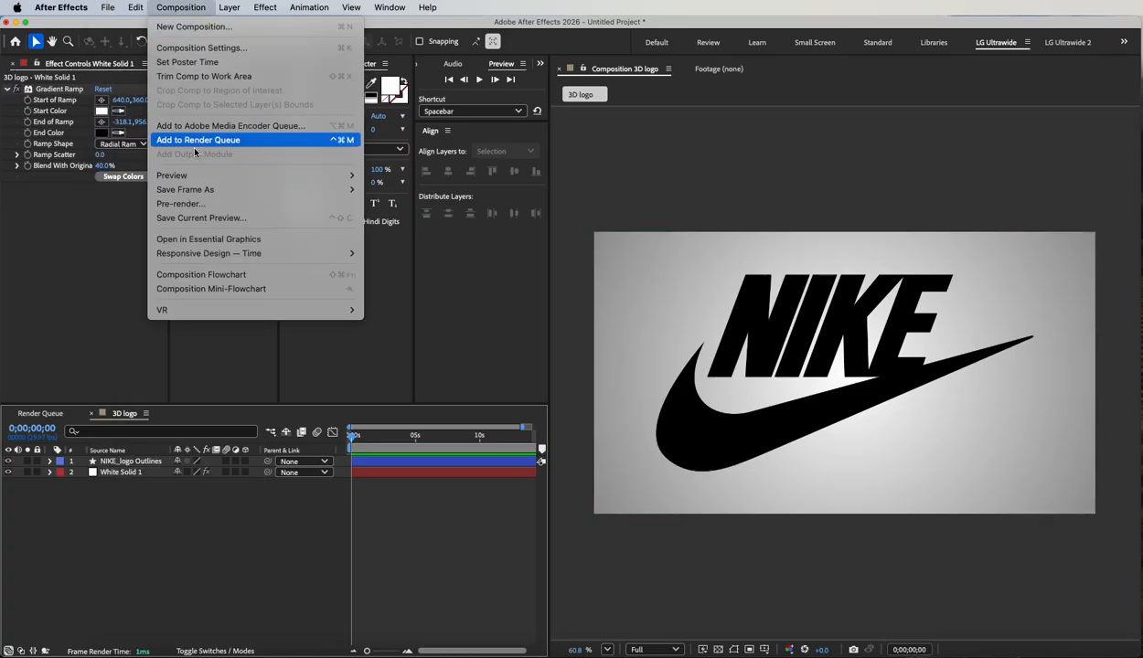
{"action": "mouse_move", "coordinate": [201, 192]}
{"action": "left_click", "coordinate": [434, 191]}
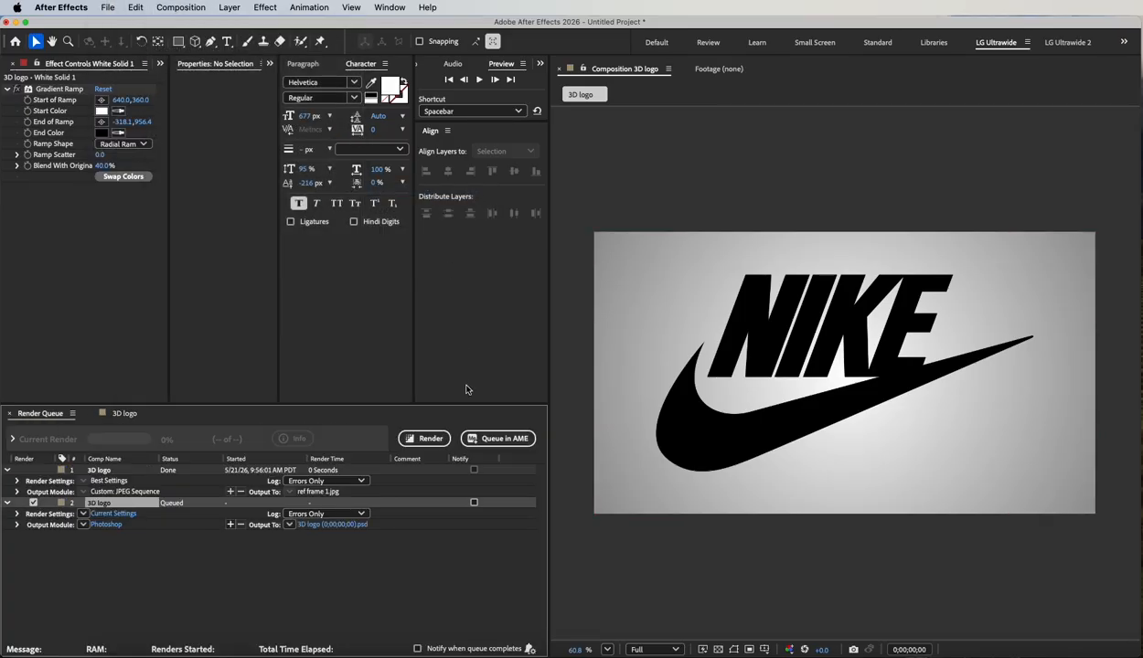
{"action": "left_click", "coordinate": [108, 514]}
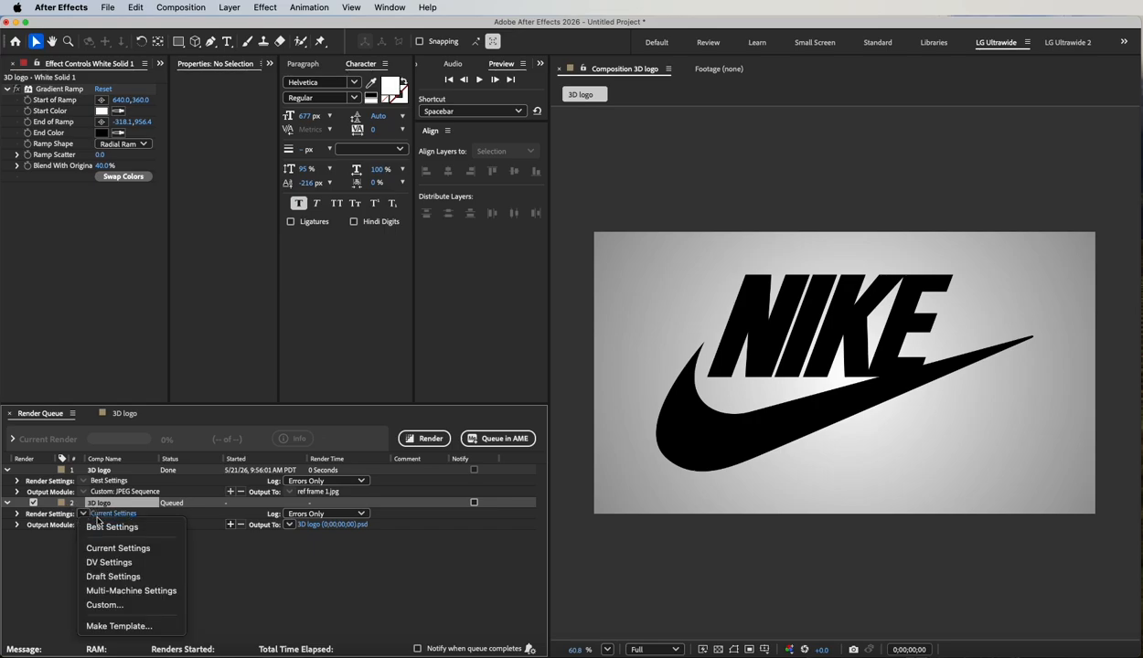
{"action": "left_click", "coordinate": [110, 527]}
Step: Set the new queue item's output format to JPEG Sequence with High image quality
{"action": "left_click", "coordinate": [106, 525]}
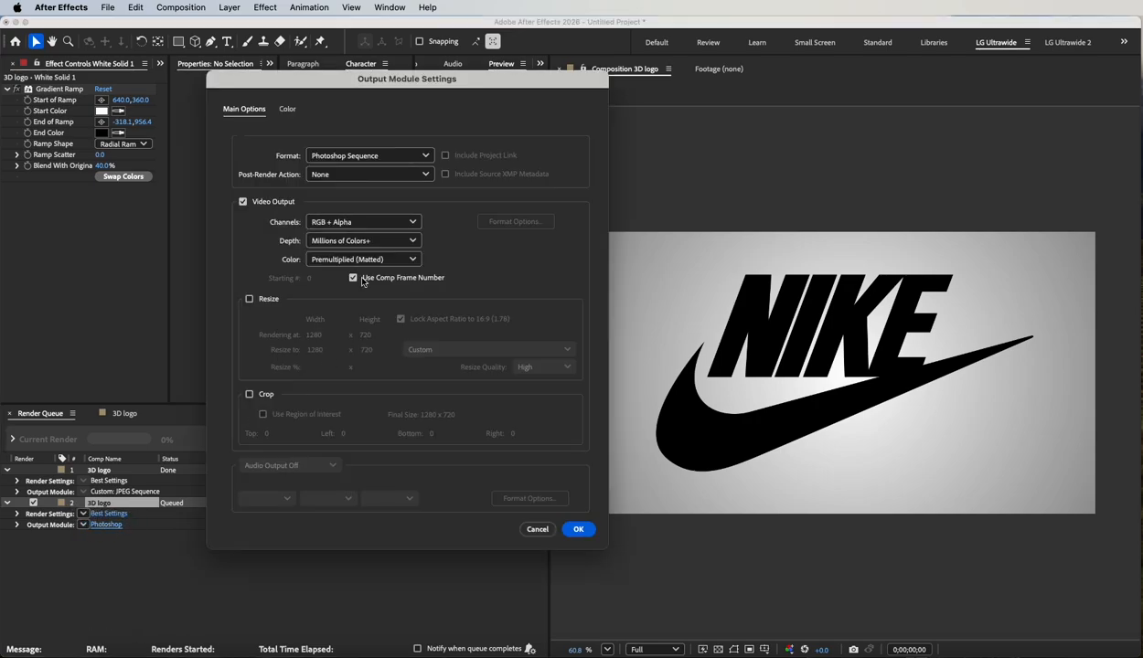
{"action": "left_click", "coordinate": [389, 153]}
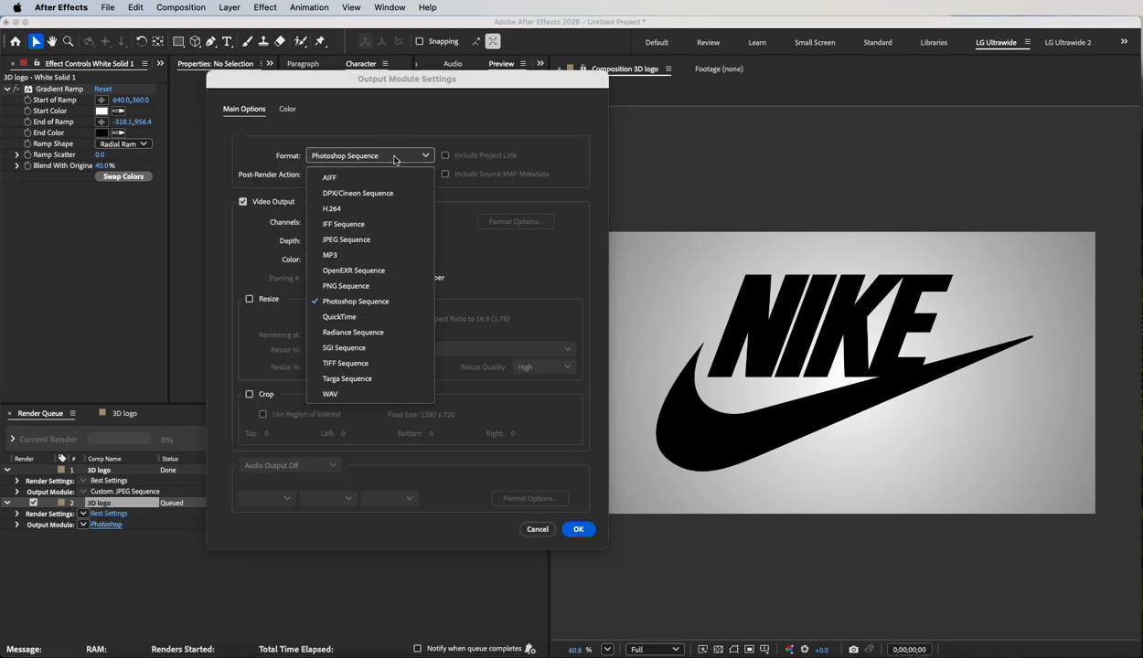
{"action": "left_click", "coordinate": [350, 242]}
{"action": "left_click", "coordinate": [519, 221]}
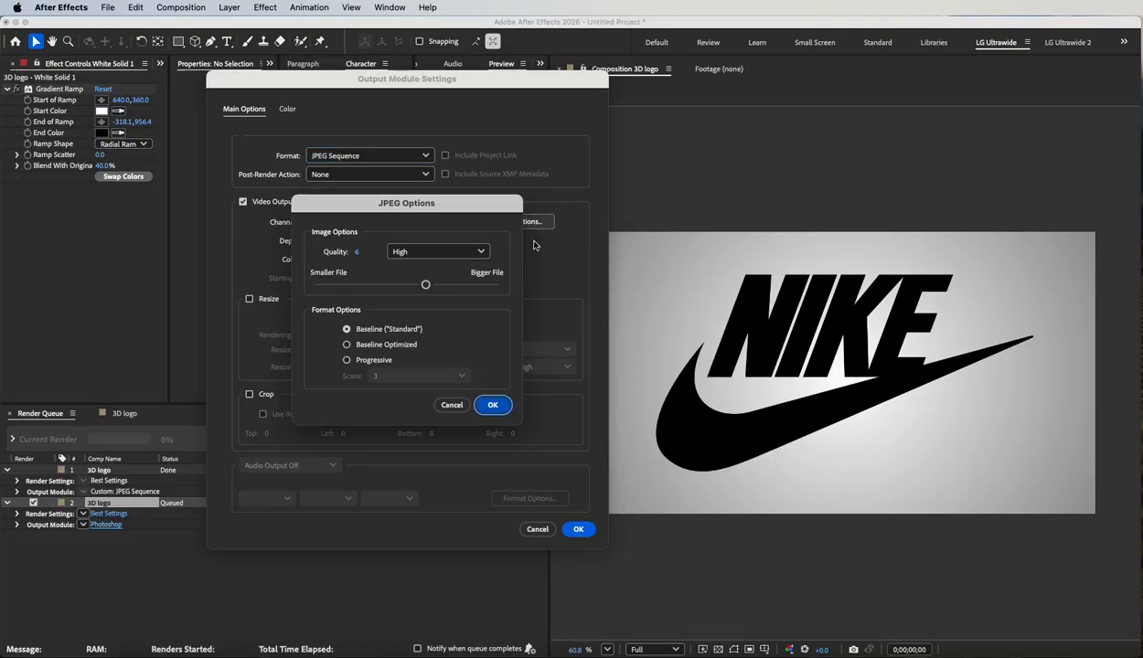
{"action": "left_click", "coordinate": [493, 404]}
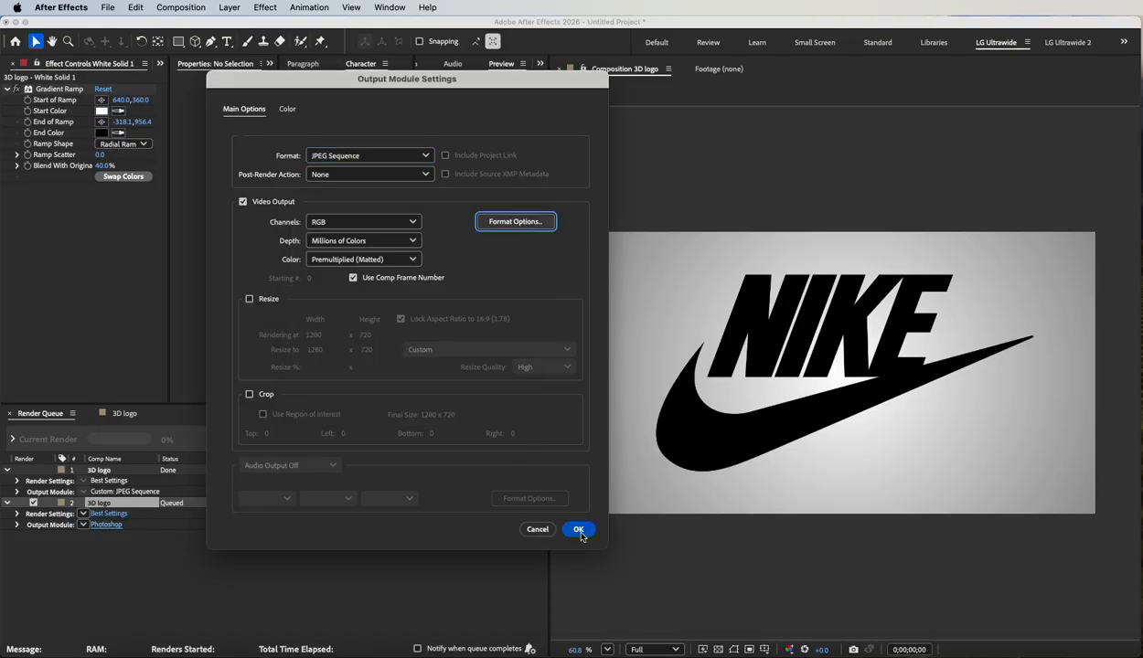
{"action": "left_click", "coordinate": [578, 529]}
Step: Name the output frame "ref frame 2.jpg" on the Desktop and render it
{"action": "left_click", "coordinate": [338, 524]}
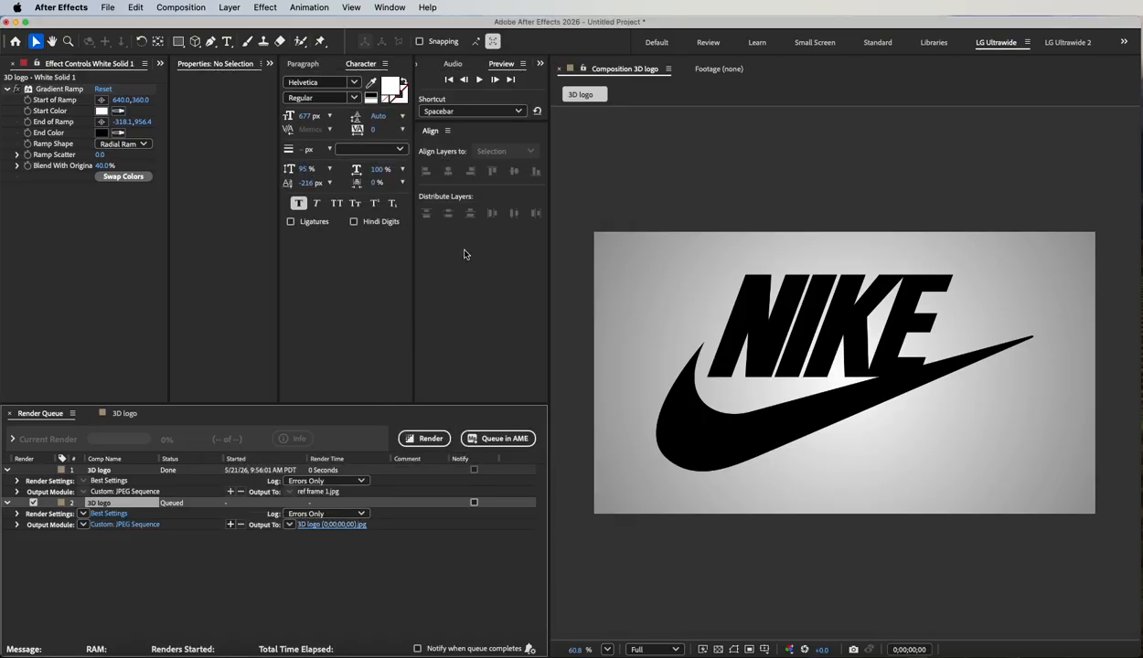
{"action": "type", "text": "re"}
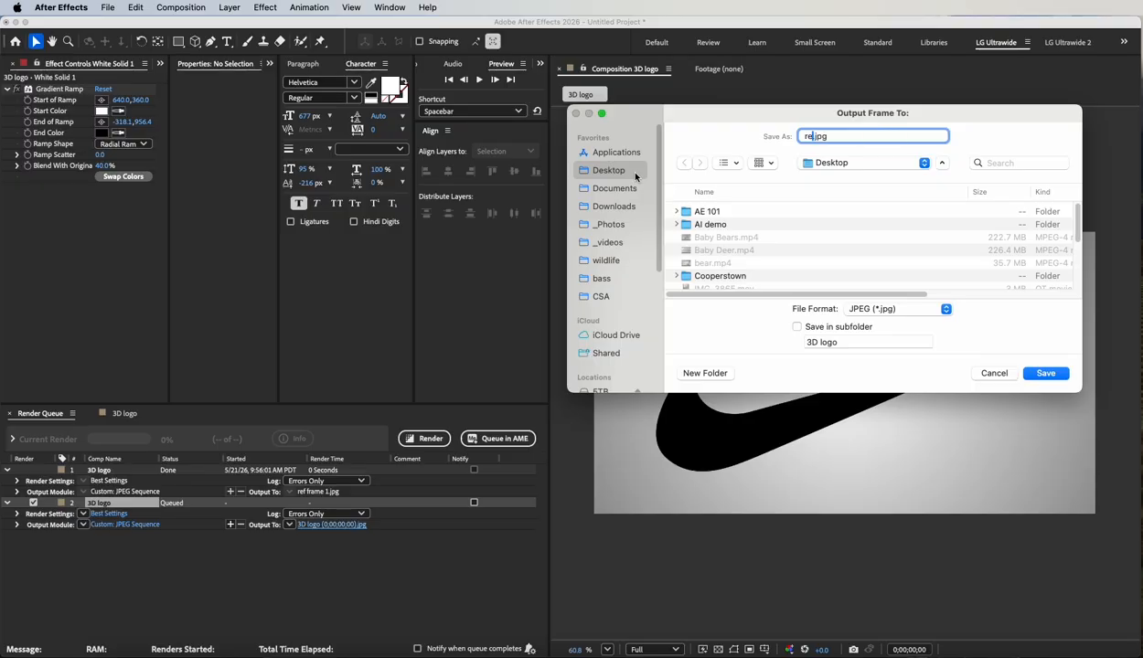
{"action": "type", "text": "f frame 2"}
{"action": "left_click", "coordinate": [1046, 373]}
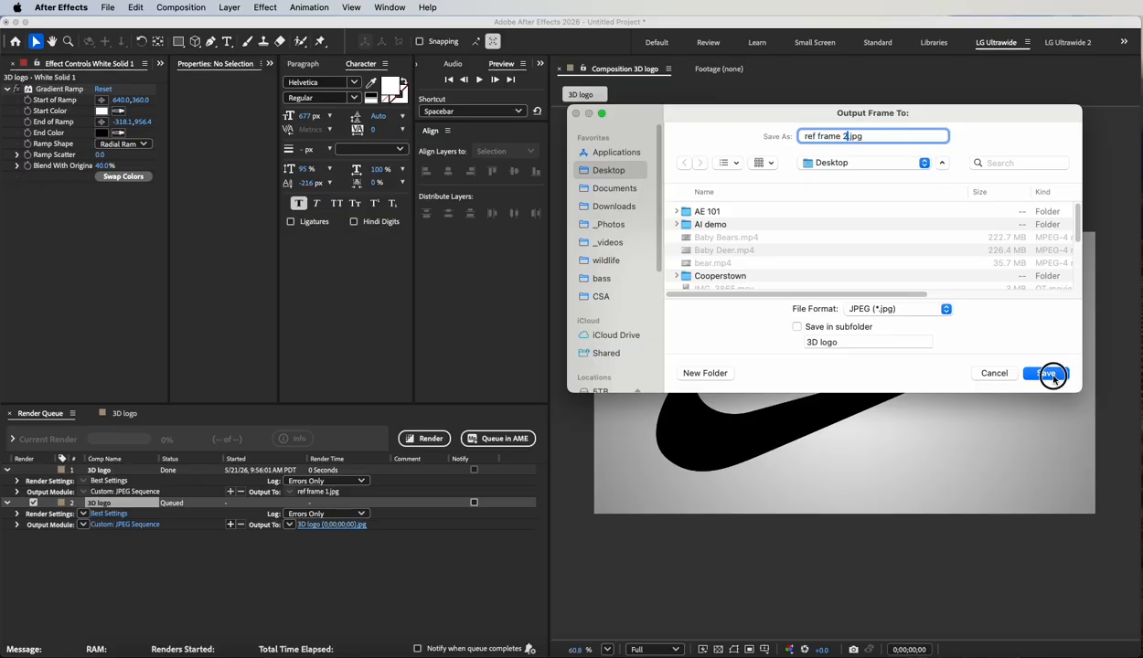
{"action": "left_click", "coordinate": [407, 438]}
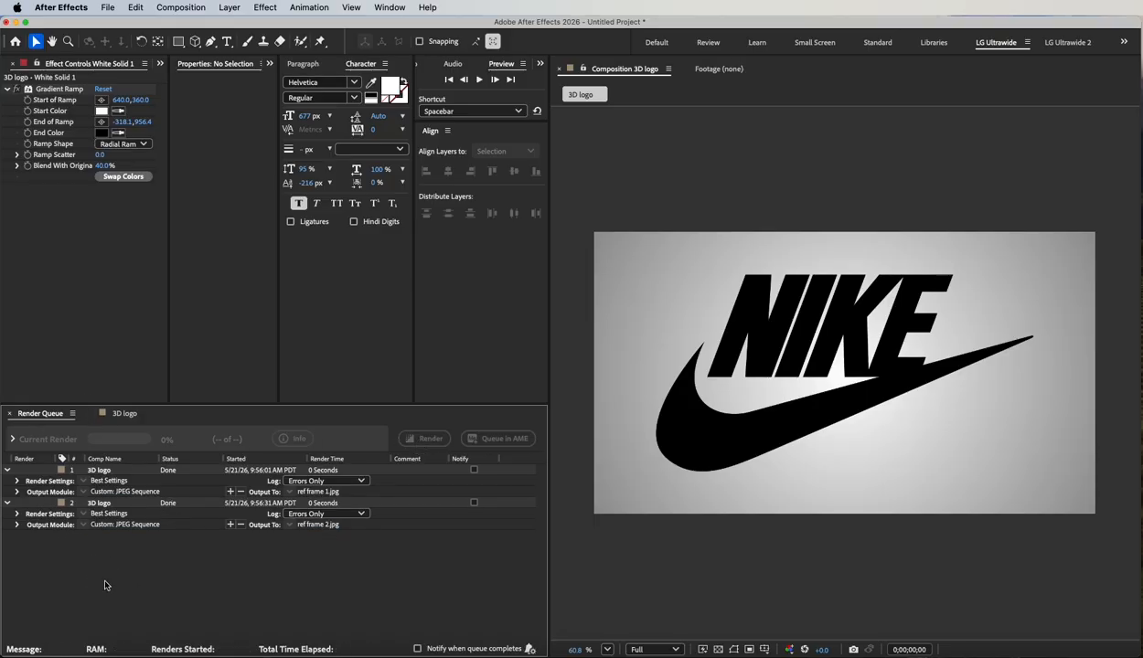
Step: Delete all items from the render queue and close the queue
{"action": "key", "text": "super+a"}
{"action": "key", "text": "Delete"}
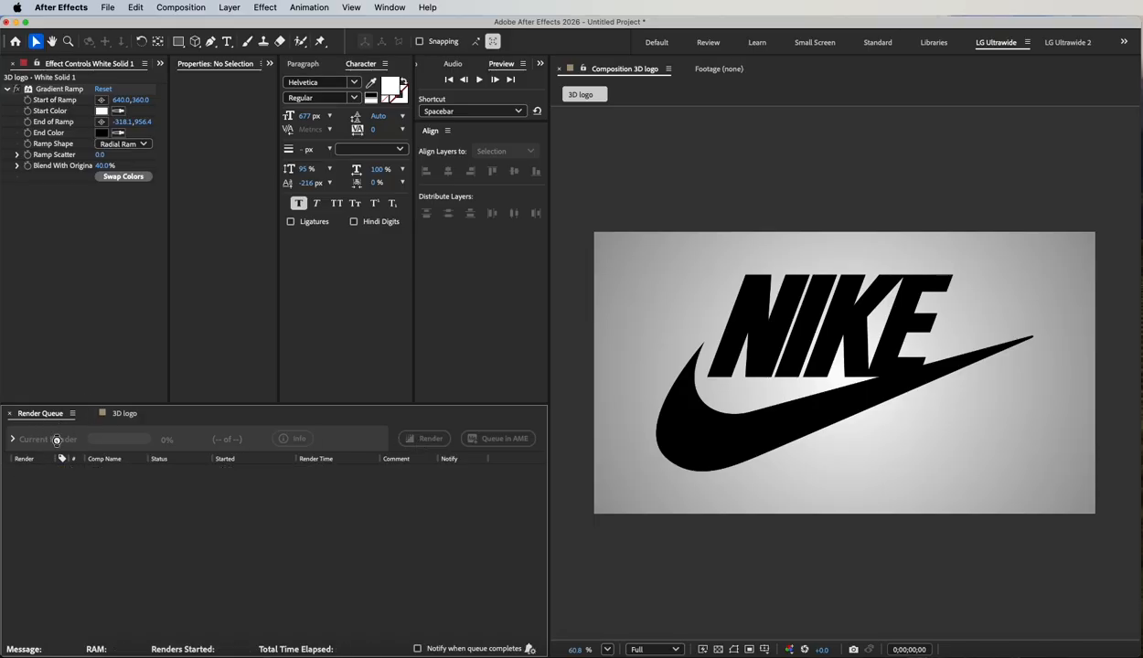
{"action": "left_click", "coordinate": [8, 414]}
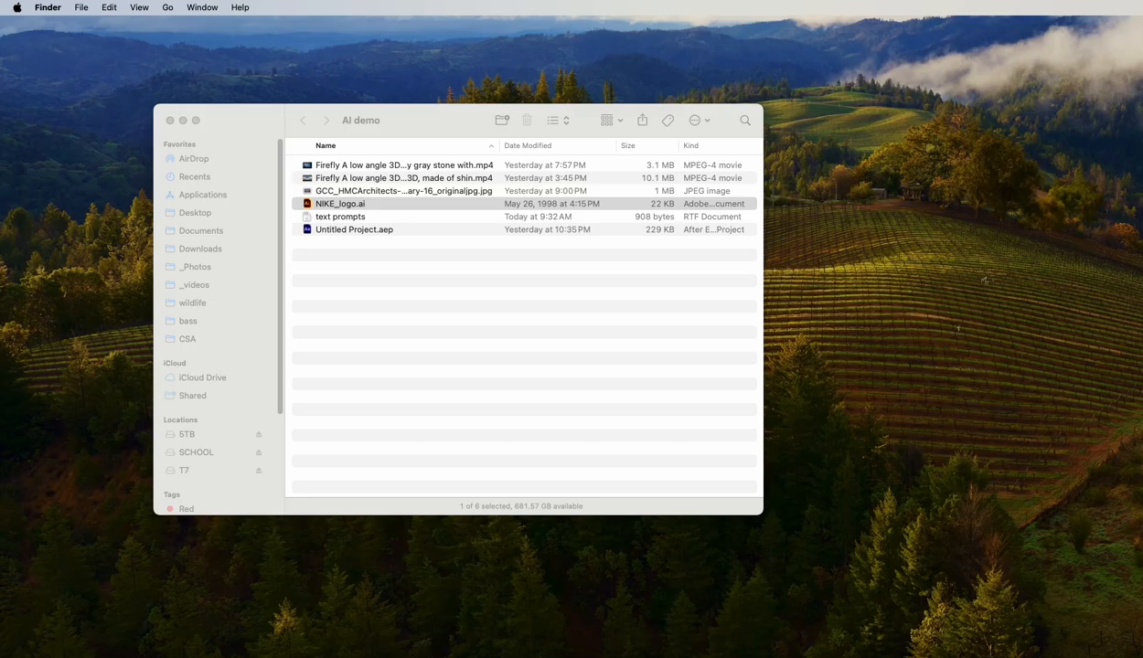
Step: Switch to Finder, move ref frame 1.jpg and ref frame 2.jpg into the AI demo folder, and preview the images
{"action": "left_click_drag", "start_coordinate": [581, 332], "coordinate": [384, 358]}
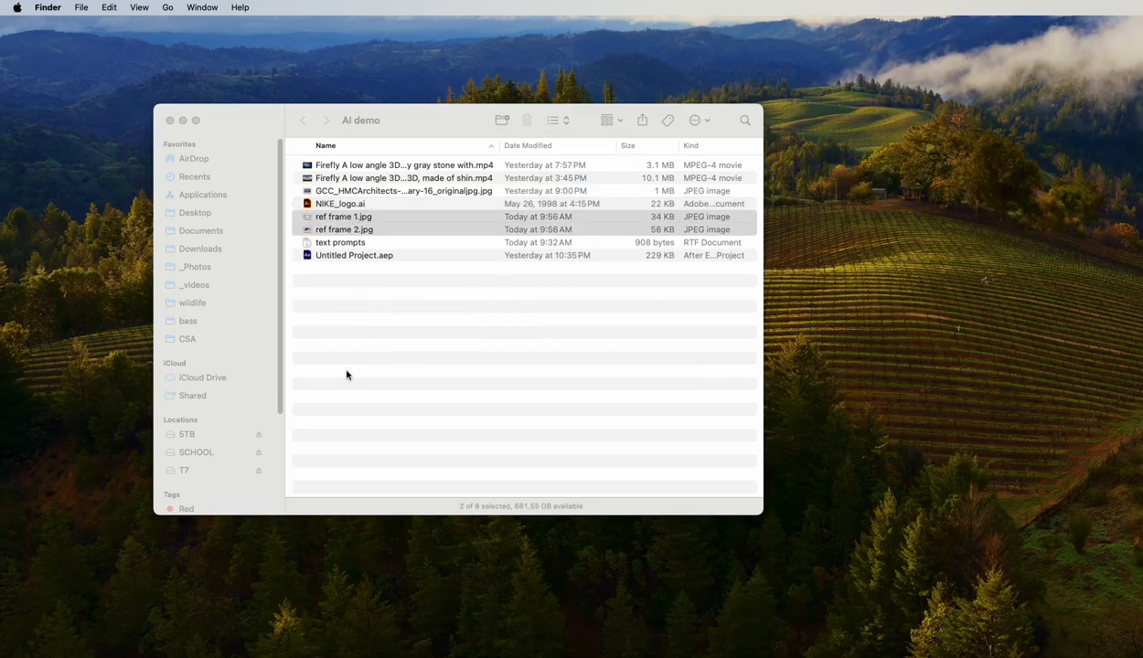
{"action": "left_click", "coordinate": [386, 128]}
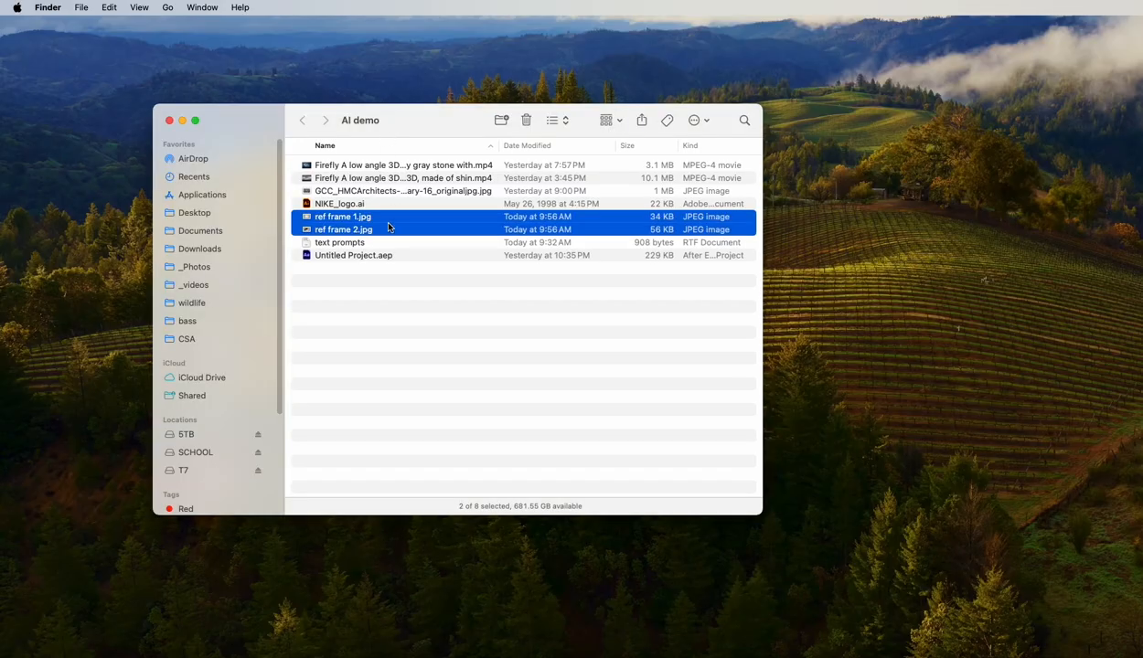
{"action": "left_click", "coordinate": [384, 255]}
{"action": "left_click", "coordinate": [384, 217]}
{"action": "key", "text": "space"}
{"action": "key", "text": "Down"}
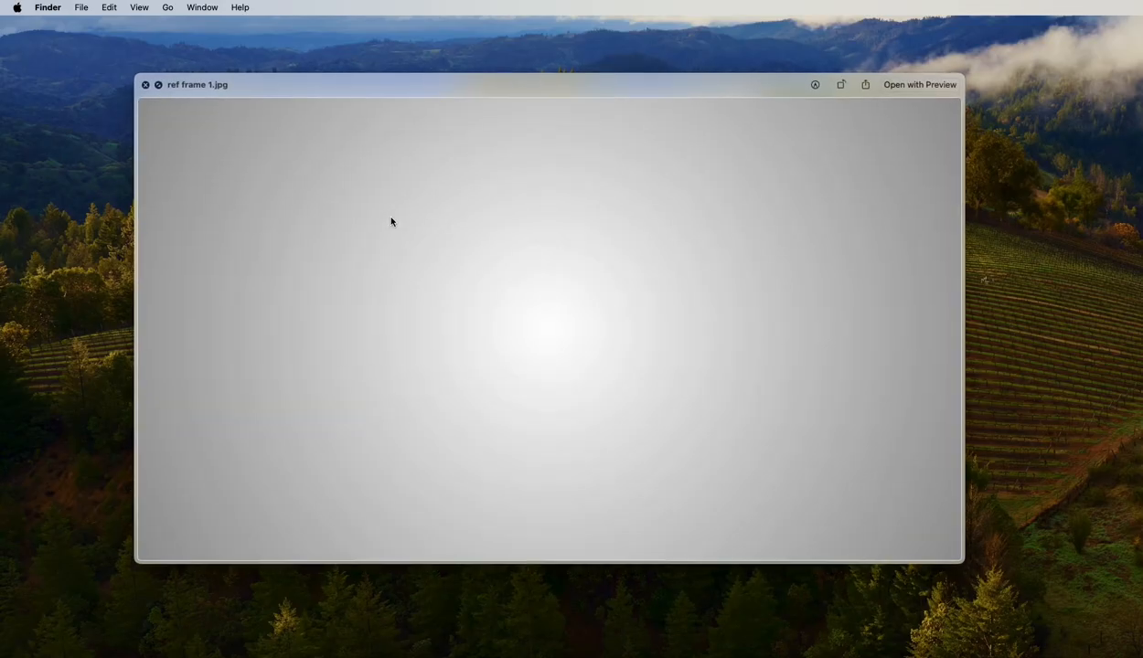
{"action": "key", "text": "space"}
{"action": "left_click", "coordinate": [411, 352]}
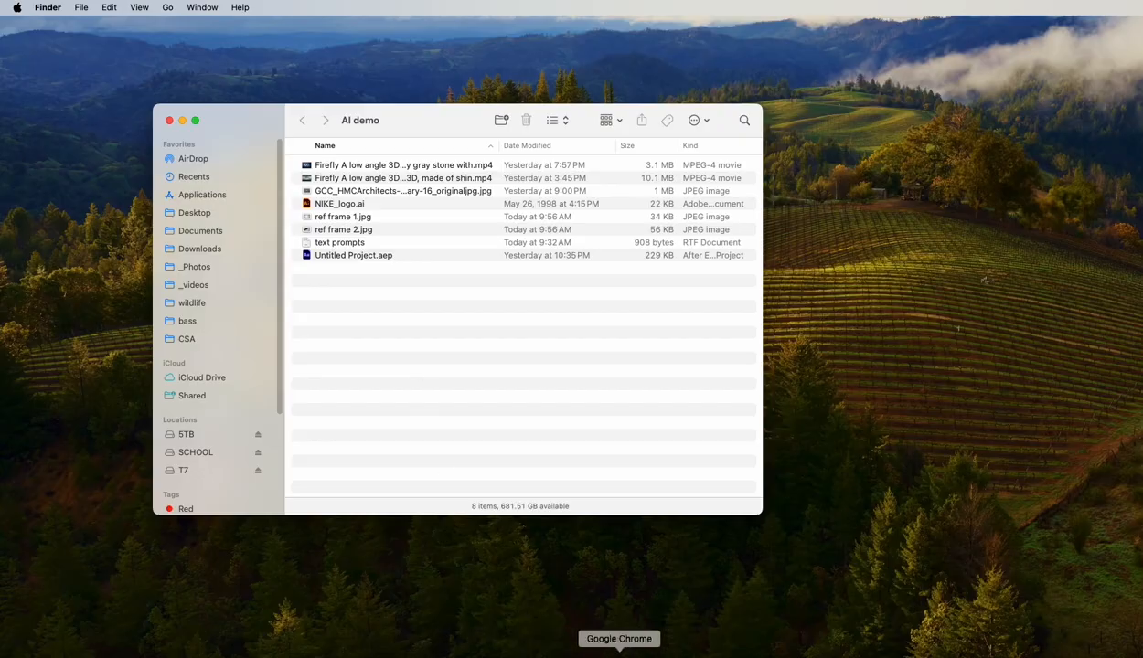
Step: Switch to Adobe Firefly's Generate video page in Chrome and set the model to Veo 3.1, resolution to 720p and duration to 6 seconds
{"action": "left_click", "coordinate": [611, 648]}
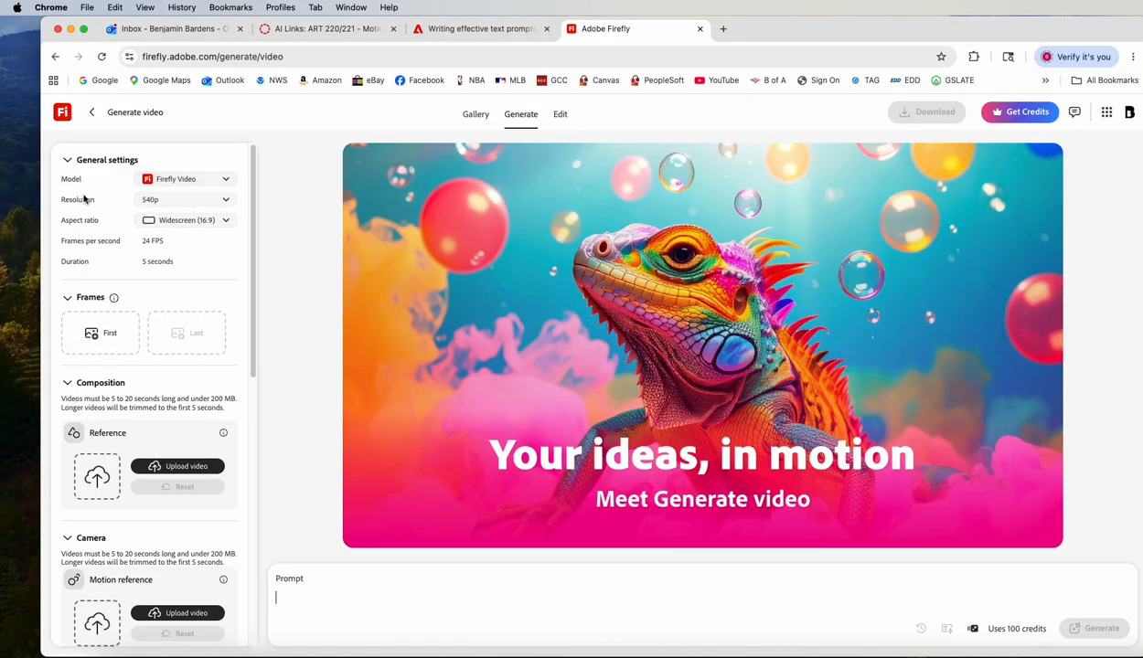
{"action": "left_click", "coordinate": [216, 179]}
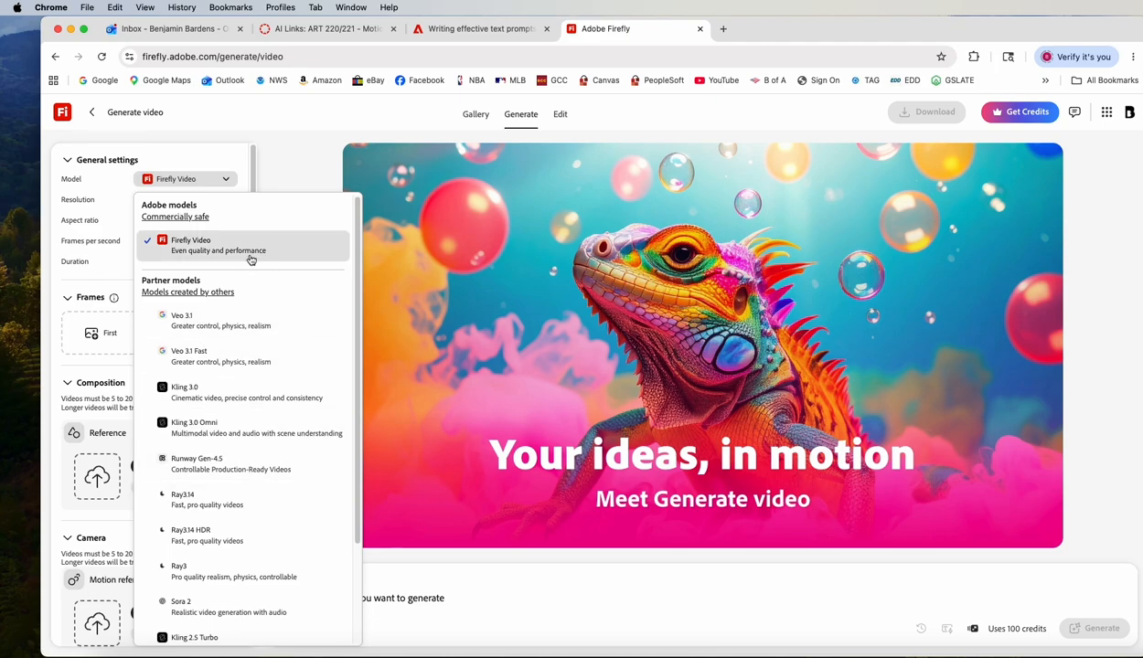
{"action": "left_click", "coordinate": [188, 322]}
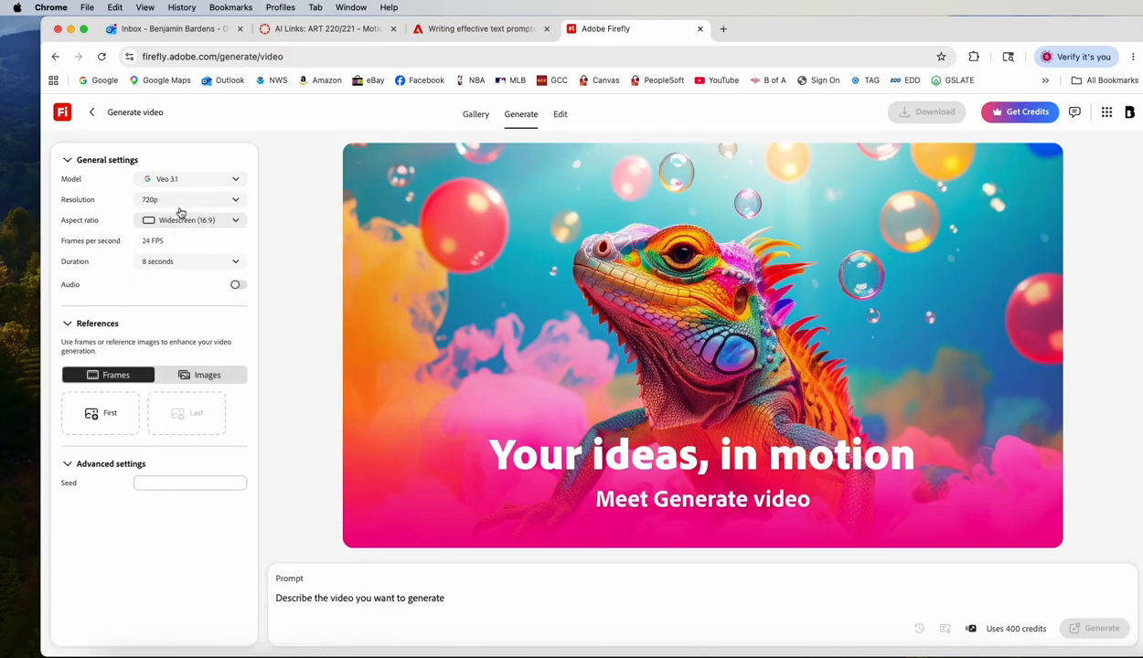
{"action": "left_click", "coordinate": [183, 199]}
{"action": "left_click", "coordinate": [177, 228]}
{"action": "left_click", "coordinate": [197, 264]}
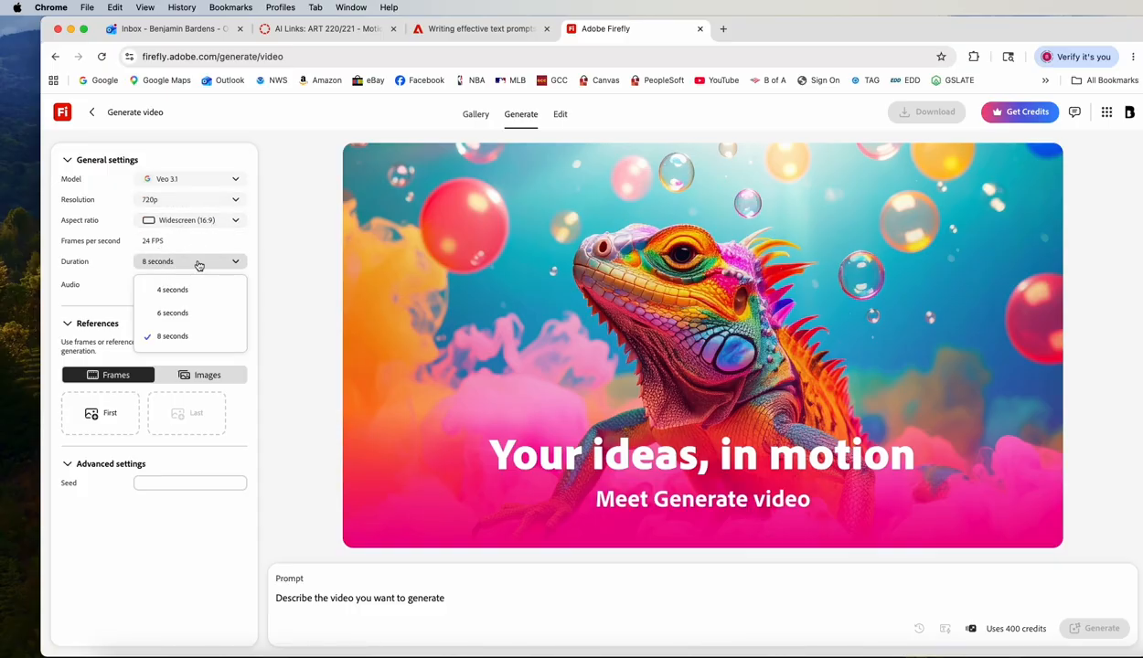
{"action": "left_click", "coordinate": [184, 313]}
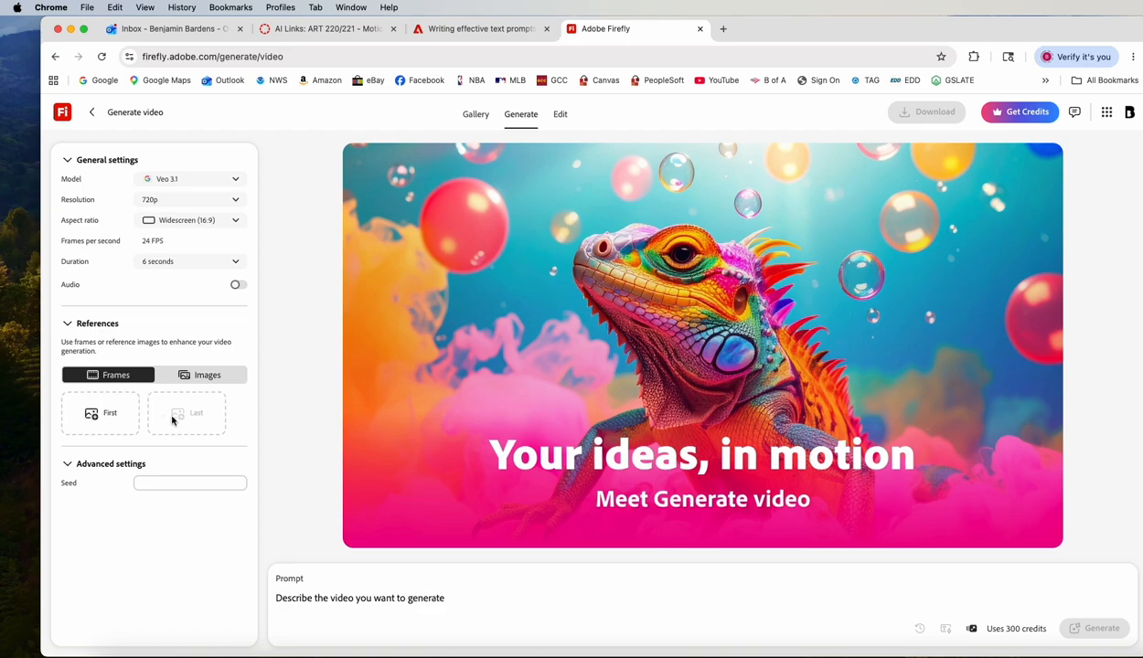
Step: Upload ref frame 1.jpg from the AI demo folder on this device as the video's first frame
{"action": "left_click", "coordinate": [91, 414]}
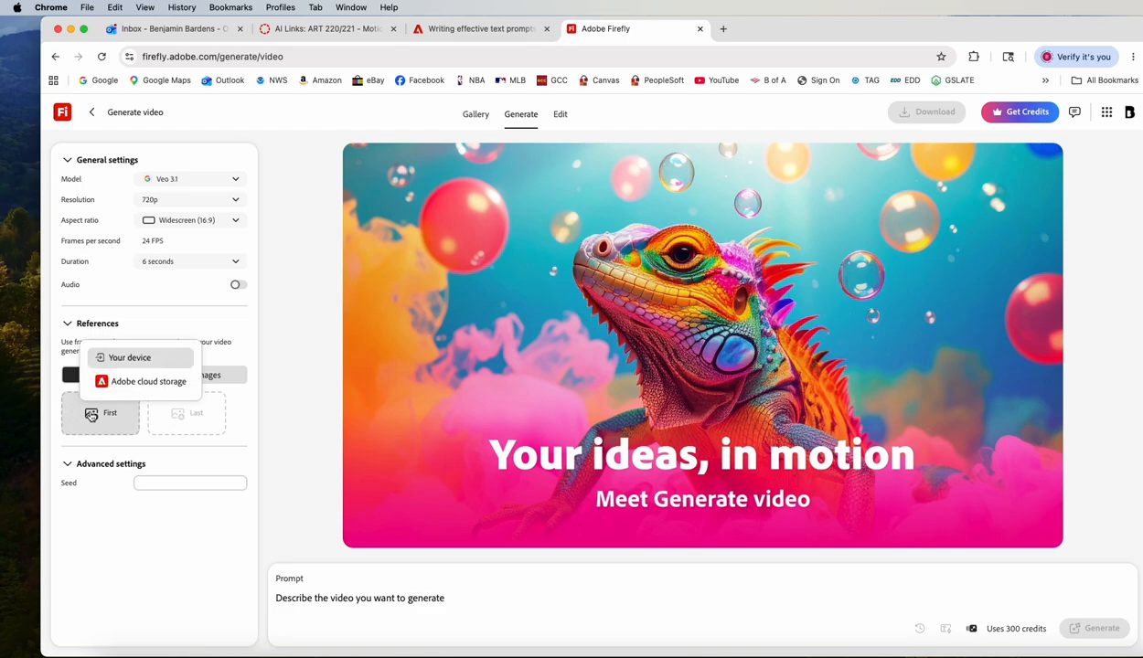
{"action": "left_click", "coordinate": [119, 360]}
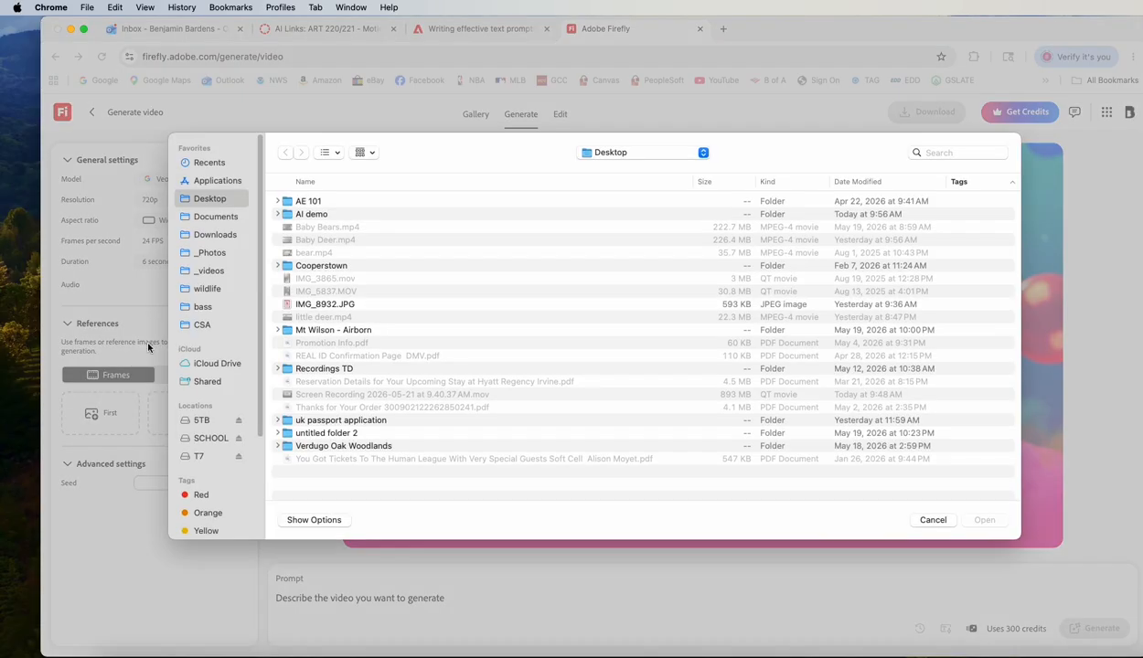
{"action": "double_click", "coordinate": [357, 217]}
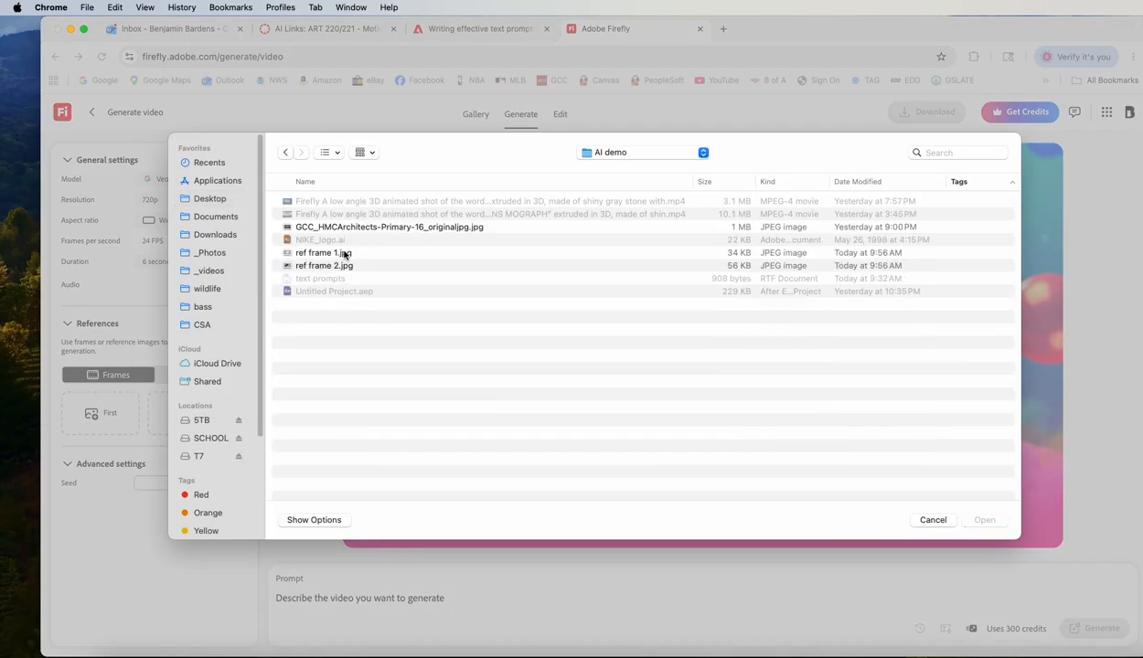
{"action": "left_click", "coordinate": [344, 252]}
{"action": "left_click", "coordinate": [985, 520]}
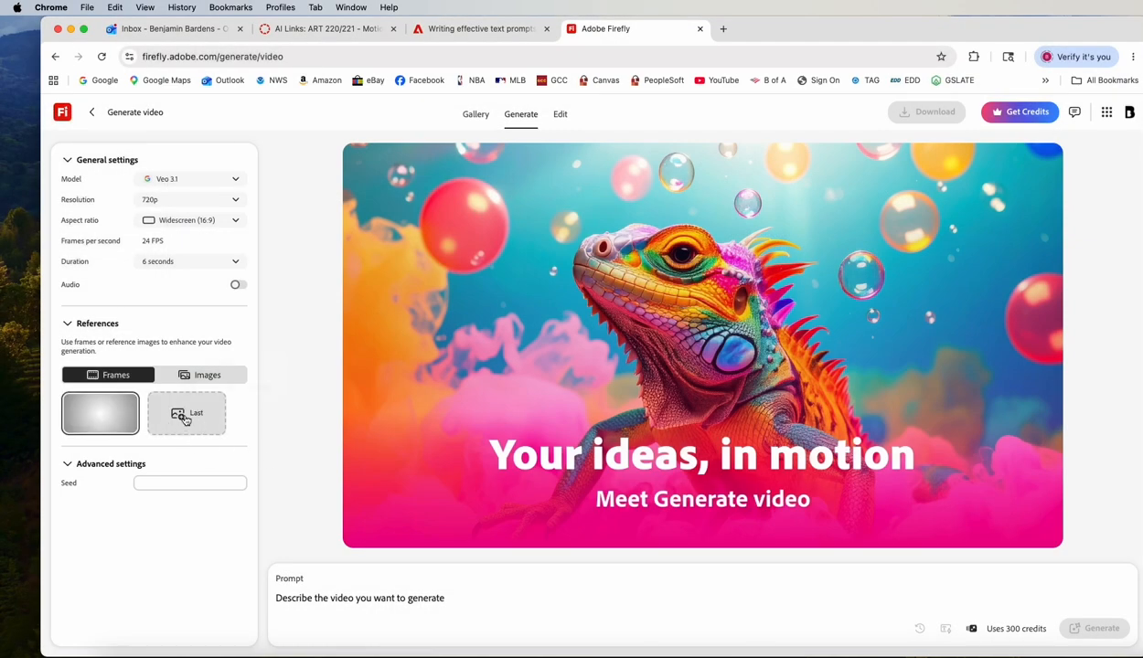
Step: Upload ref frame 2.jpg from this device as the video's last frame
{"action": "left_click", "coordinate": [185, 418]}
{"action": "left_click", "coordinate": [210, 360]}
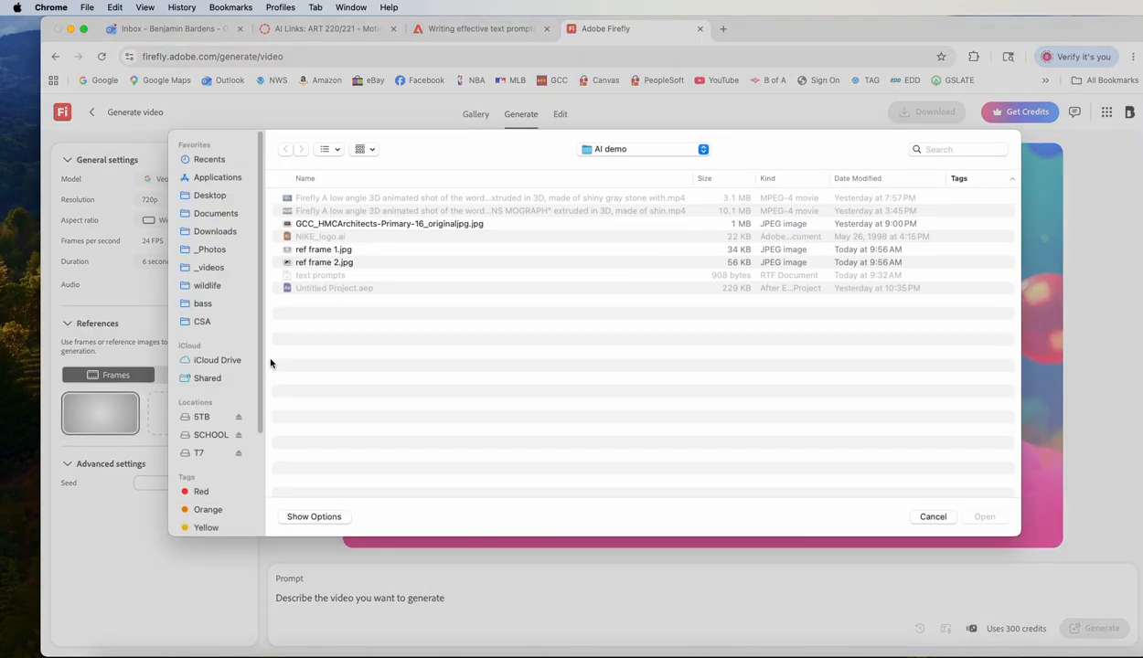
{"action": "left_click", "coordinate": [344, 266]}
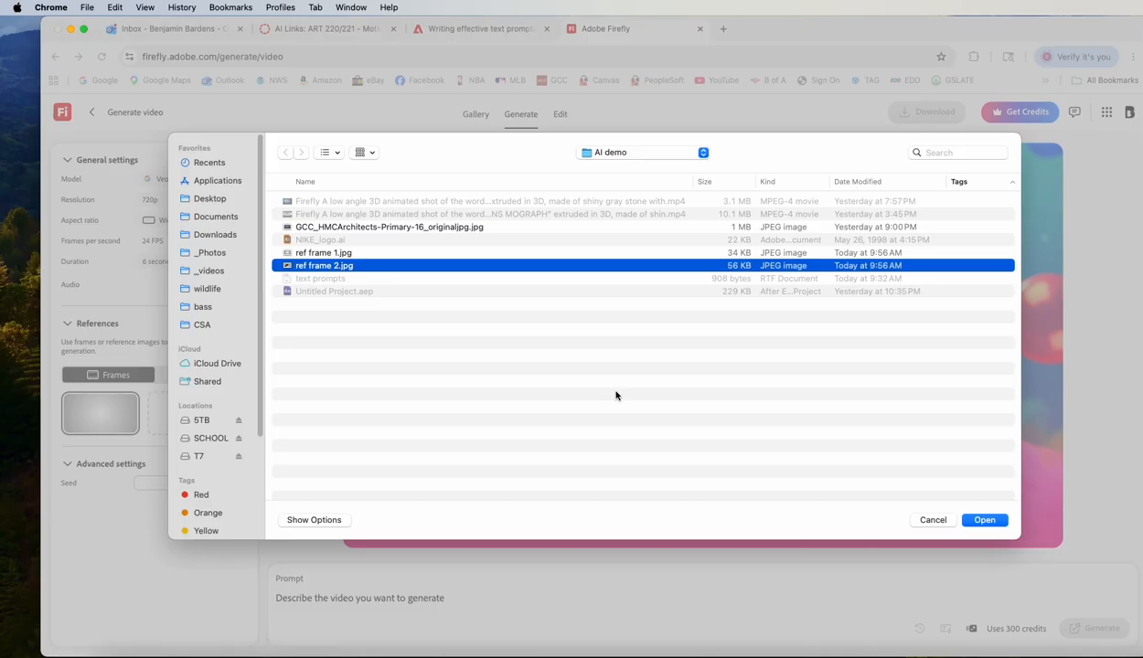
{"action": "left_click", "coordinate": [984, 520]}
{"action": "mouse_move", "coordinate": [142, 420]}
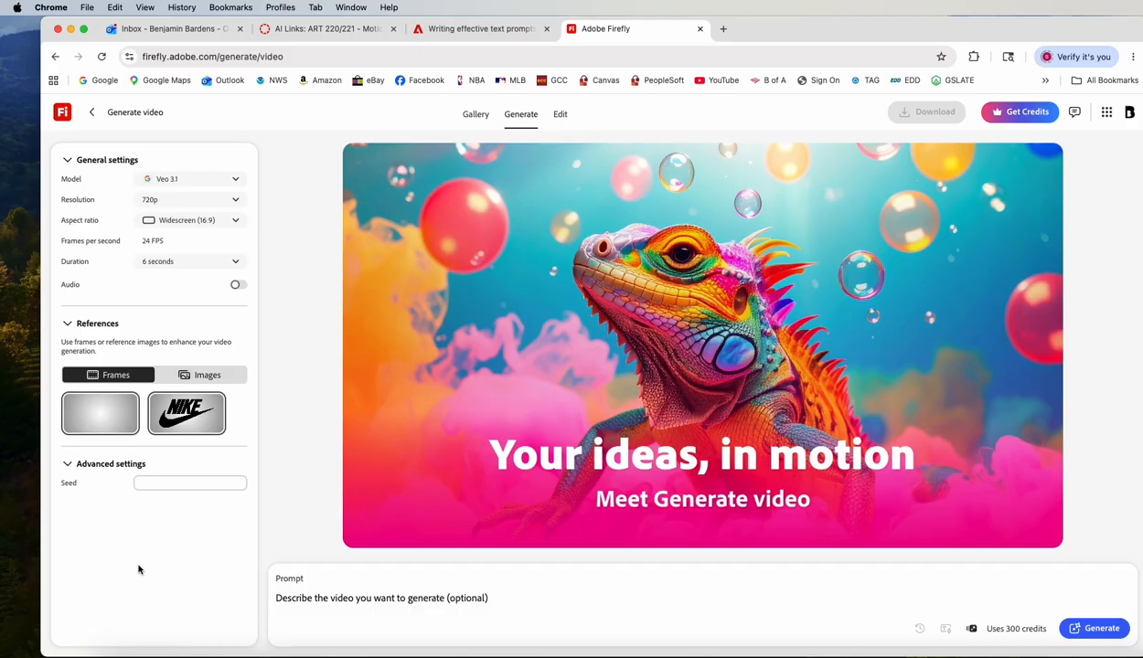
Step: Switch to TextEdit and begin a third prompt with "A 3D animated shot of a 3D extruded logo, made of shiny black plastic"
{"action": "left_click", "coordinate": [301, 600]}
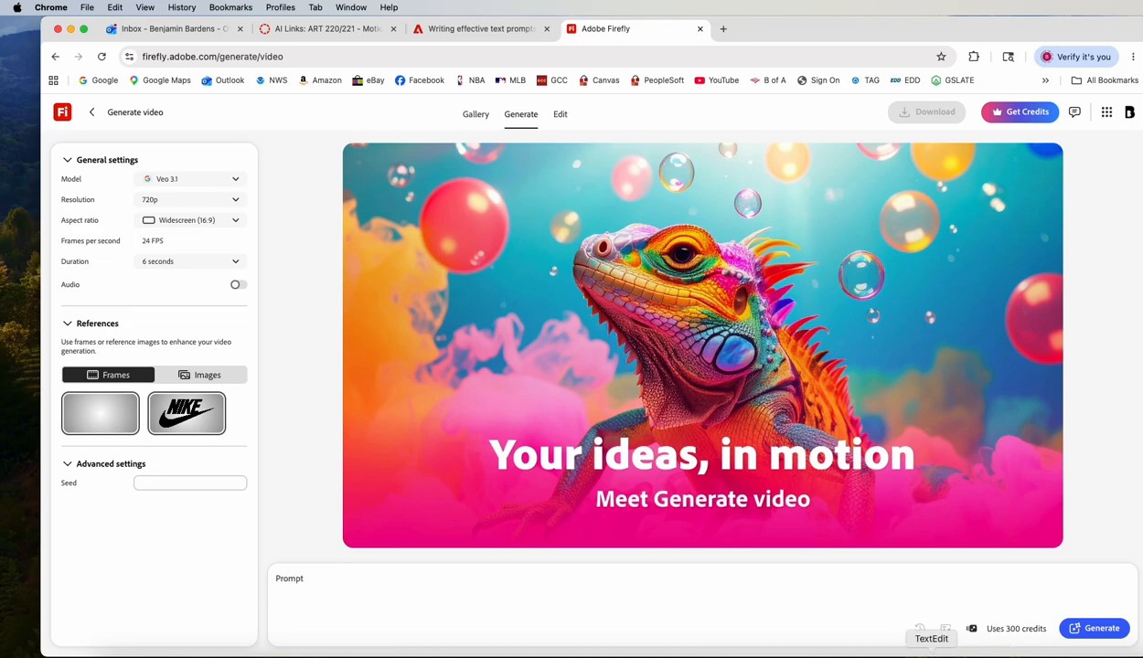
{"action": "left_click", "coordinate": [932, 653]}
{"action": "left_click", "coordinate": [385, 431]}
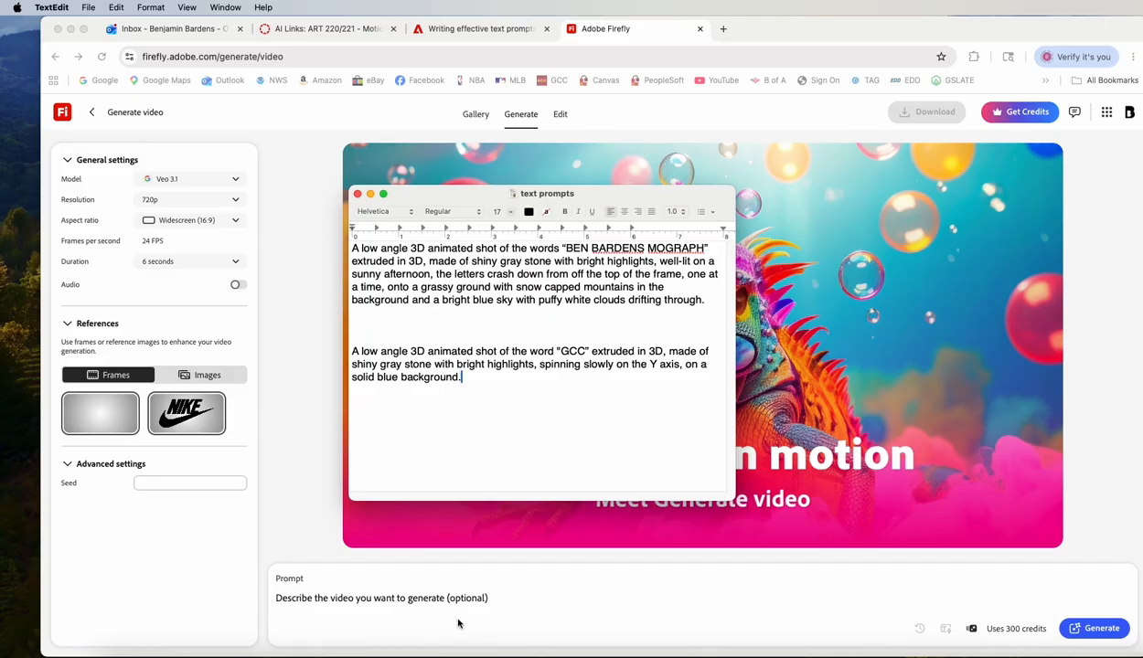
{"action": "key", "text": "Return"}
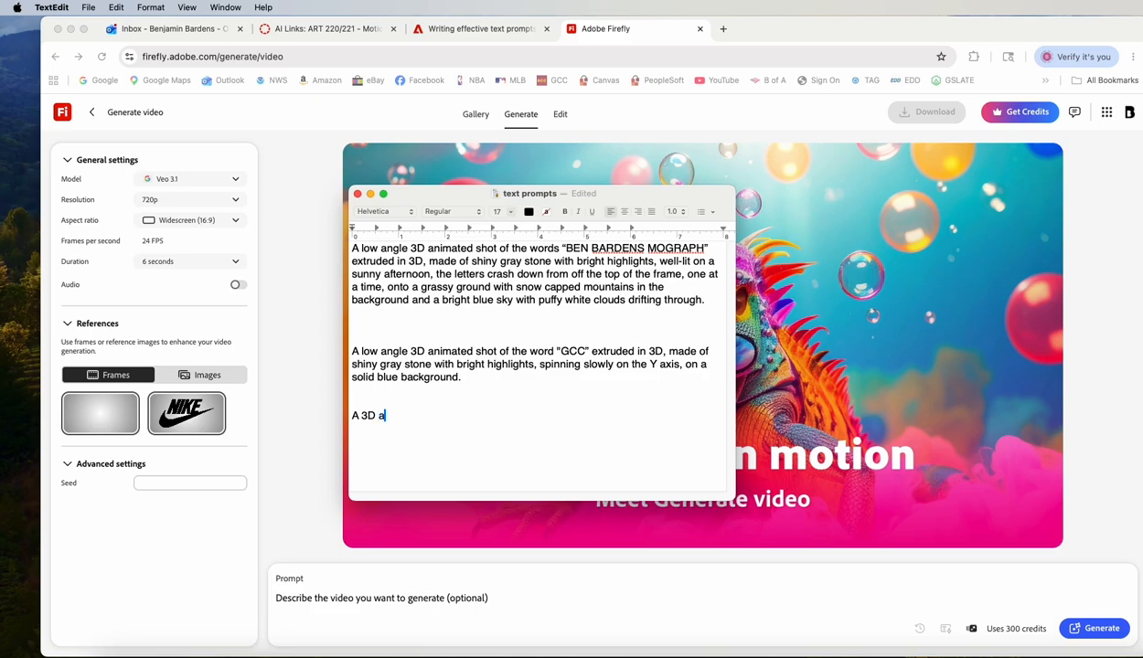
{"action": "type", "text": "nimated"}
{"action": "type", "text": "ot of a 3D "}
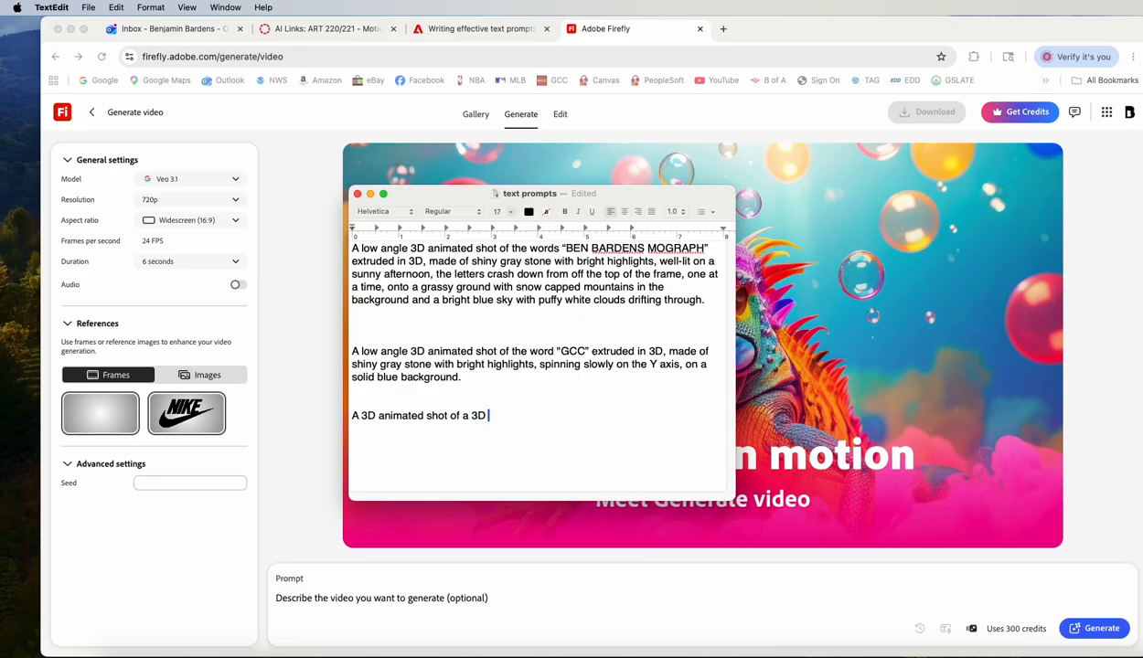
{"action": "type", "text": "extruded logo, made of"}
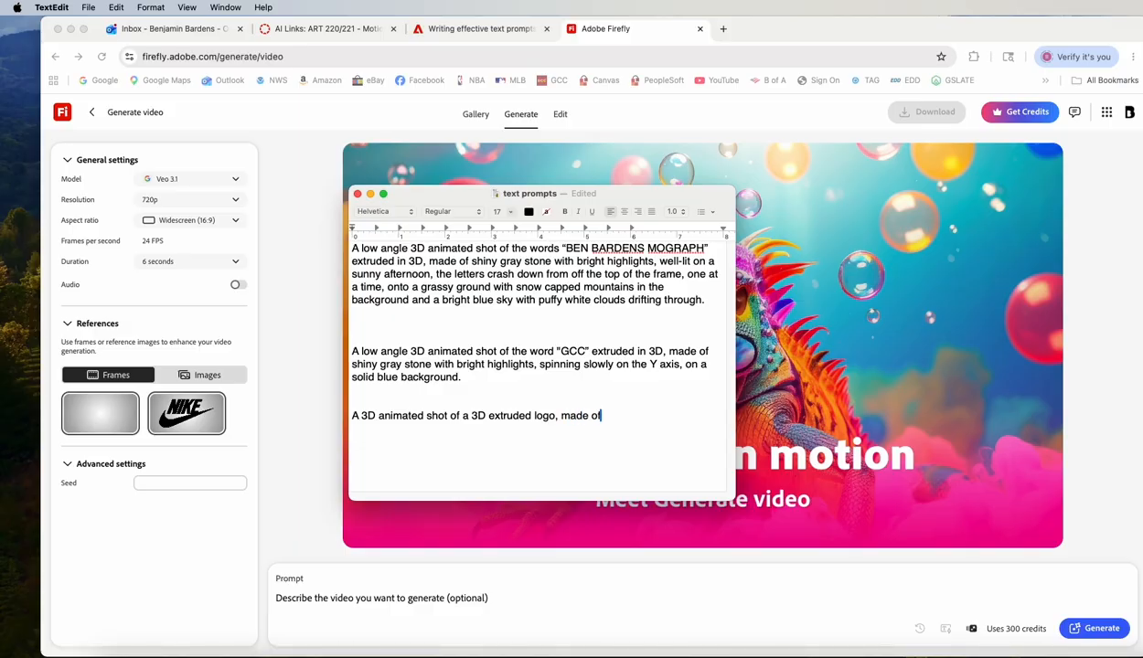
{"action": "type", "text": " shiny black plastic "}
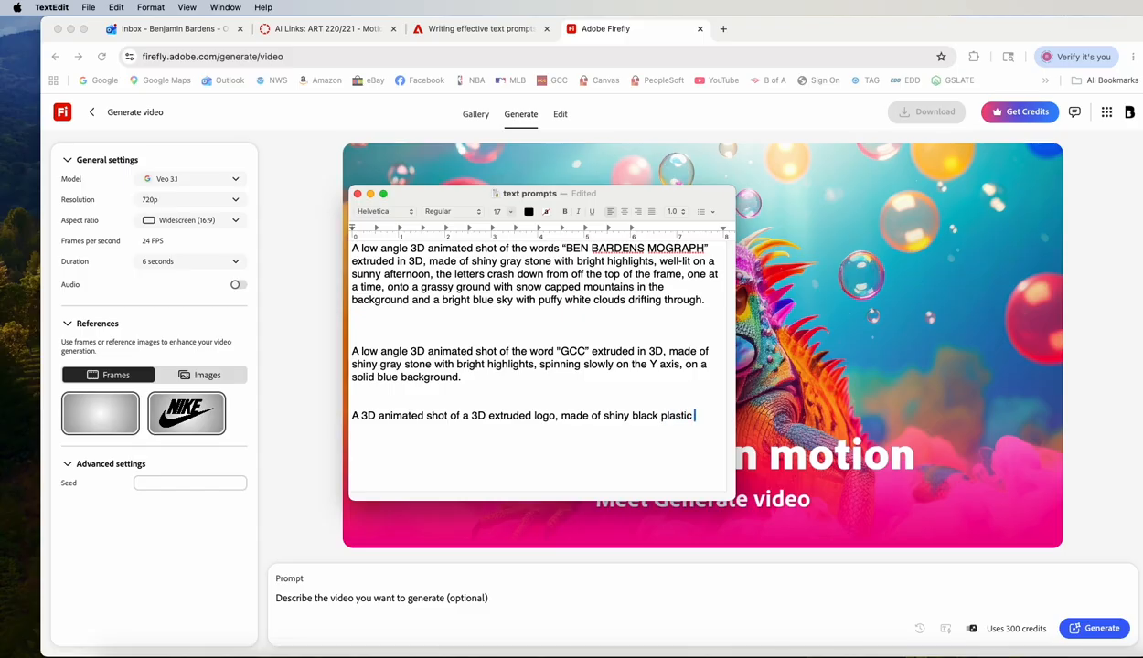
Step: Continue the prompt with "with bright highlights, which comes flying in from off screen left, spins around on the"
{"action": "type", "text": "with bright hight"}
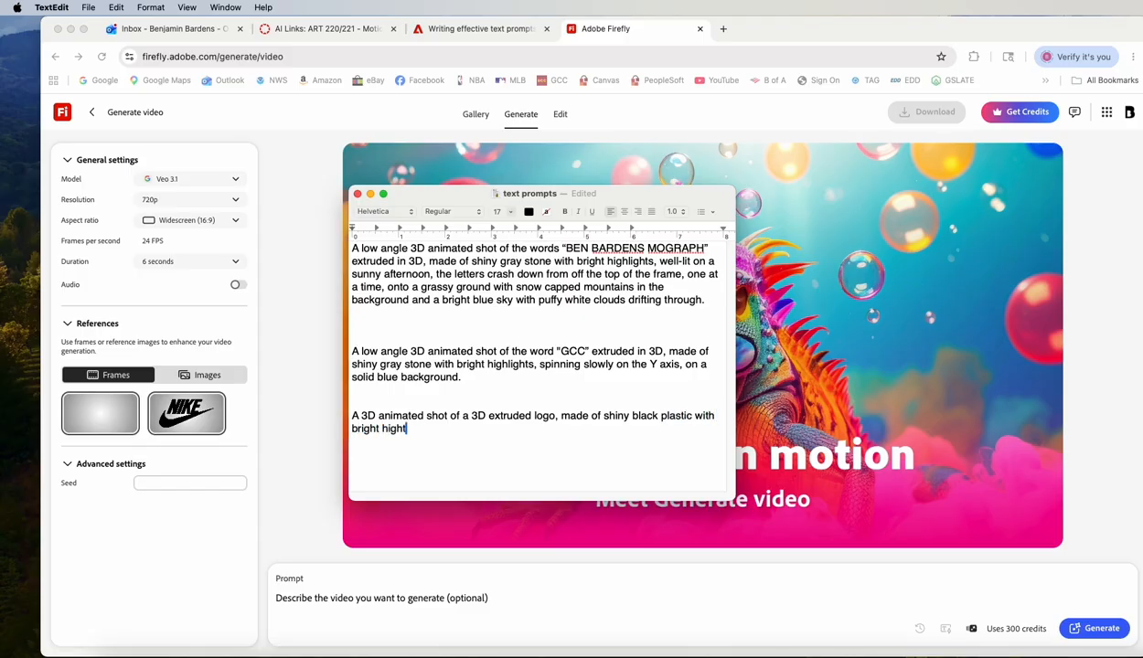
{"action": "key", "text": "BackSpace"}
{"action": "key", "text": "BackSpace"}
{"action": "type", "text": "hlights, which comes flying "}
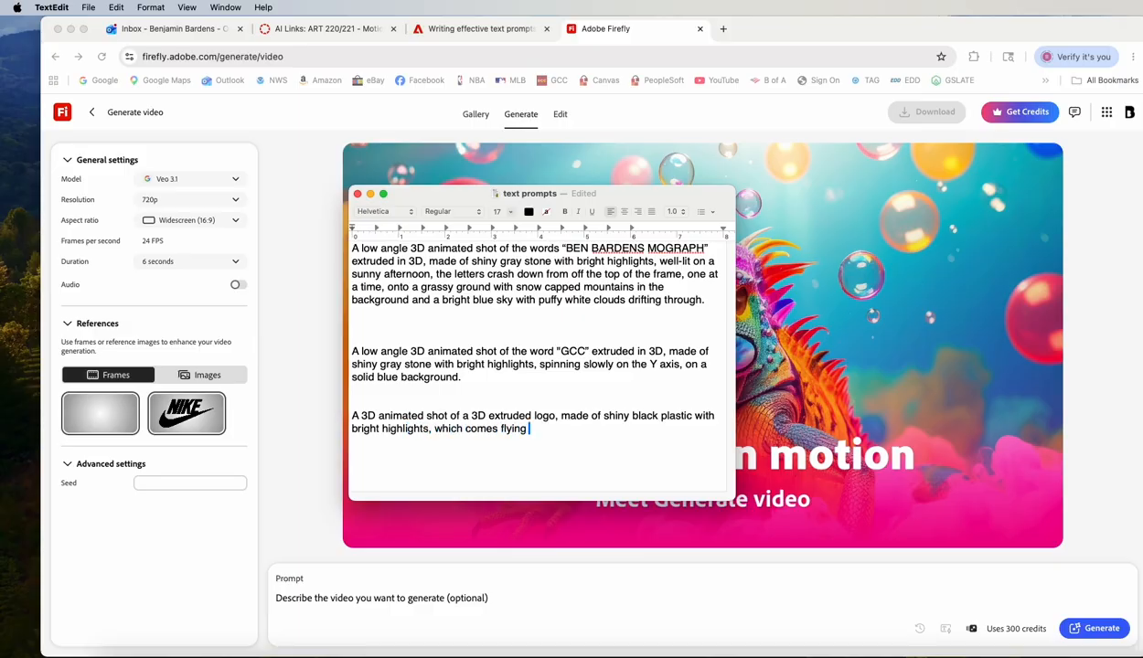
{"action": "type", "text": "in from off so"}
{"action": "type", "text": "reen "}
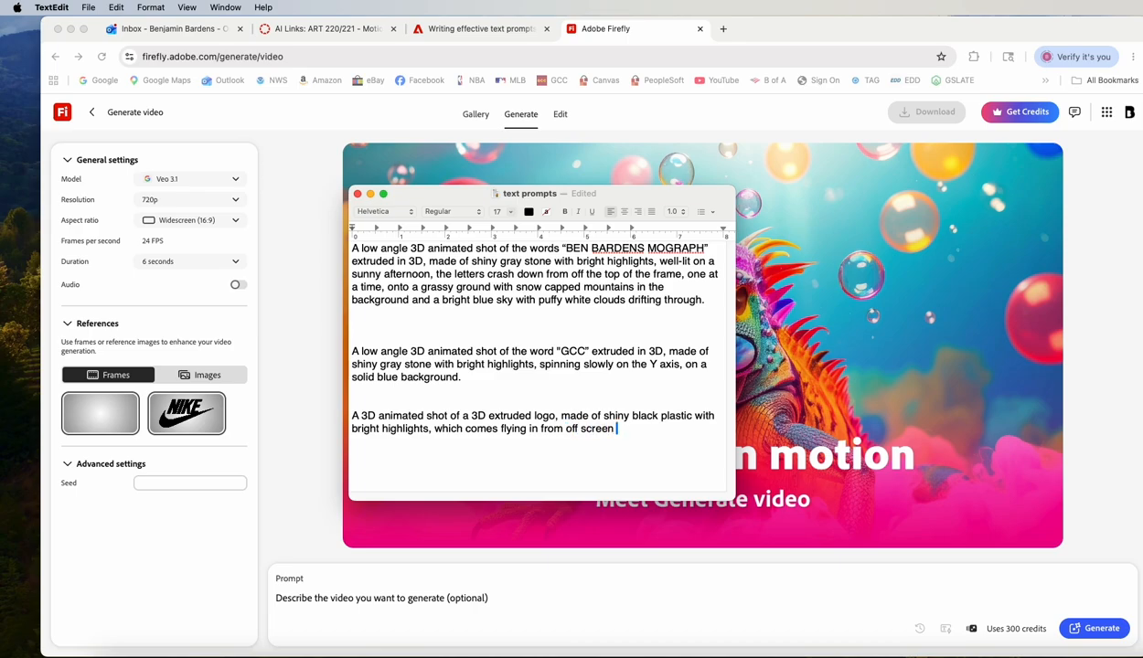
{"action": "type", "text": "left, spins around on the "}
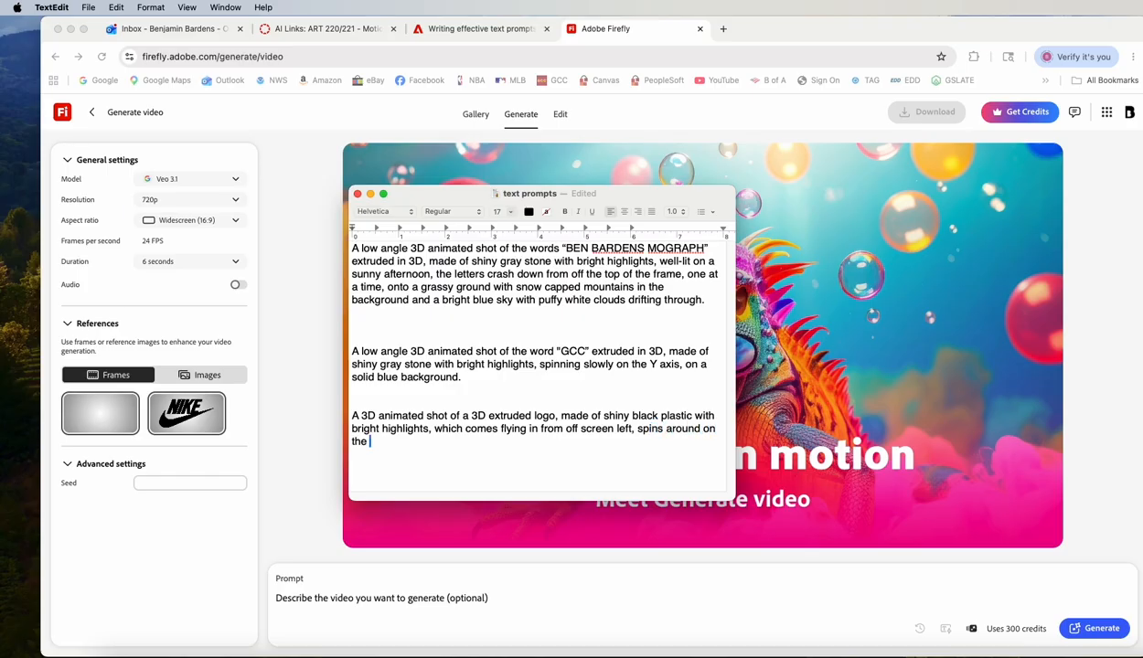
Step: Finish the logo prompt with "Y axis, with particles swirling around the edges."
{"action": "type", "text": "Y axis, with bright spark"}
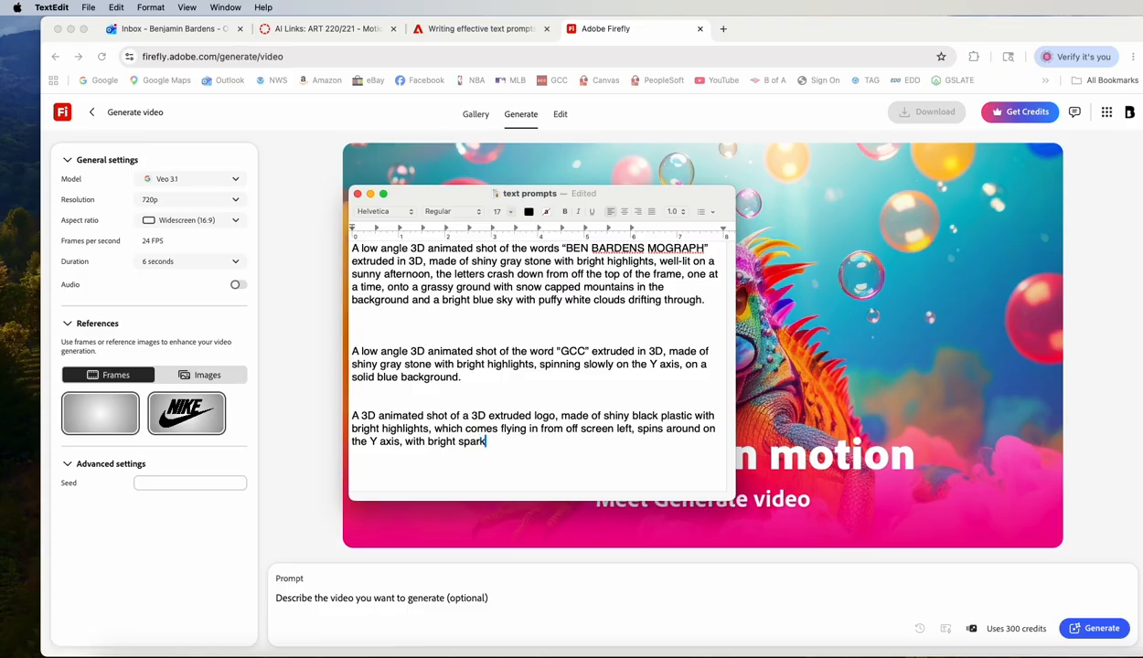
{"action": "type", "text": "le"}
{"action": "key", "text": "BackSpace"}
{"action": "key", "text": "BackSpace"}
{"action": "key", "text": "BackSpace"}
{"action": "key", "text": "BackSpace"}
{"action": "key", "text": "BackSpace"}
{"action": "key", "text": "BackSpace"}
{"action": "key", "text": "BackSpace"}
{"action": "key", "text": "BackSpace"}
{"action": "key", "text": "BackSpace"}
{"action": "key", "text": "BackSpace"}
{"action": "key", "text": "BackSpace"}
{"action": "type", "text": "particles swirling around the edges."}
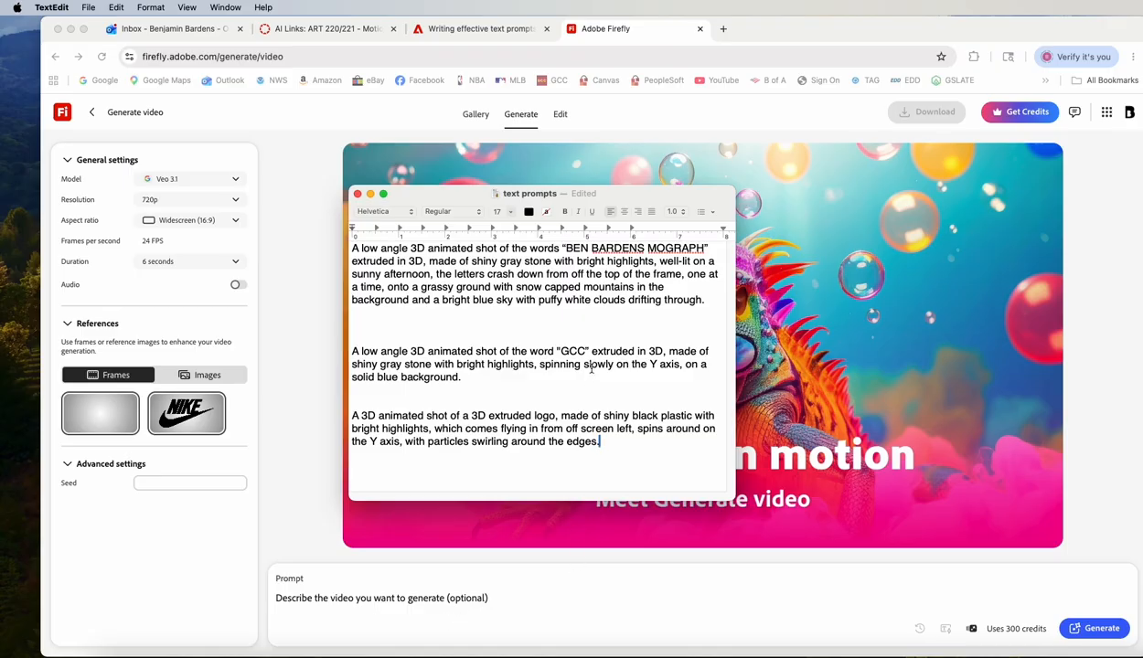
Step: Copy the finished logo prompt into Firefly's video prompt and generate the video
{"action": "left_click_drag", "start_coordinate": [601, 447], "coordinate": [326, 418]}
{"action": "key", "text": "super+c"}
{"action": "left_click", "coordinate": [407, 458]}
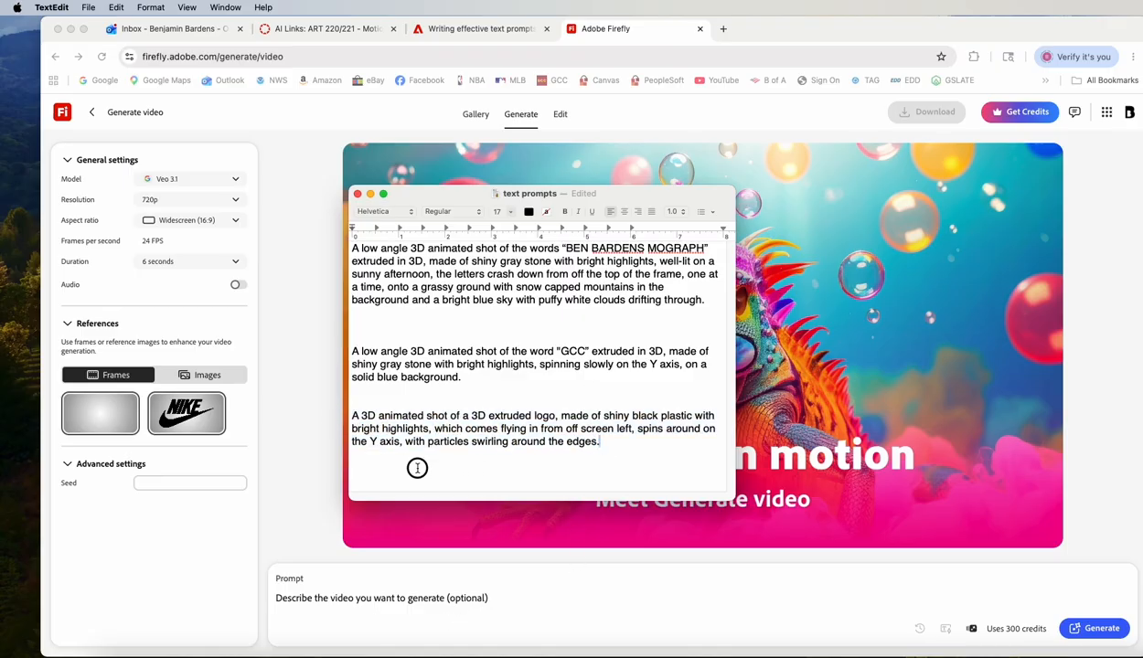
{"action": "left_click", "coordinate": [323, 603]}
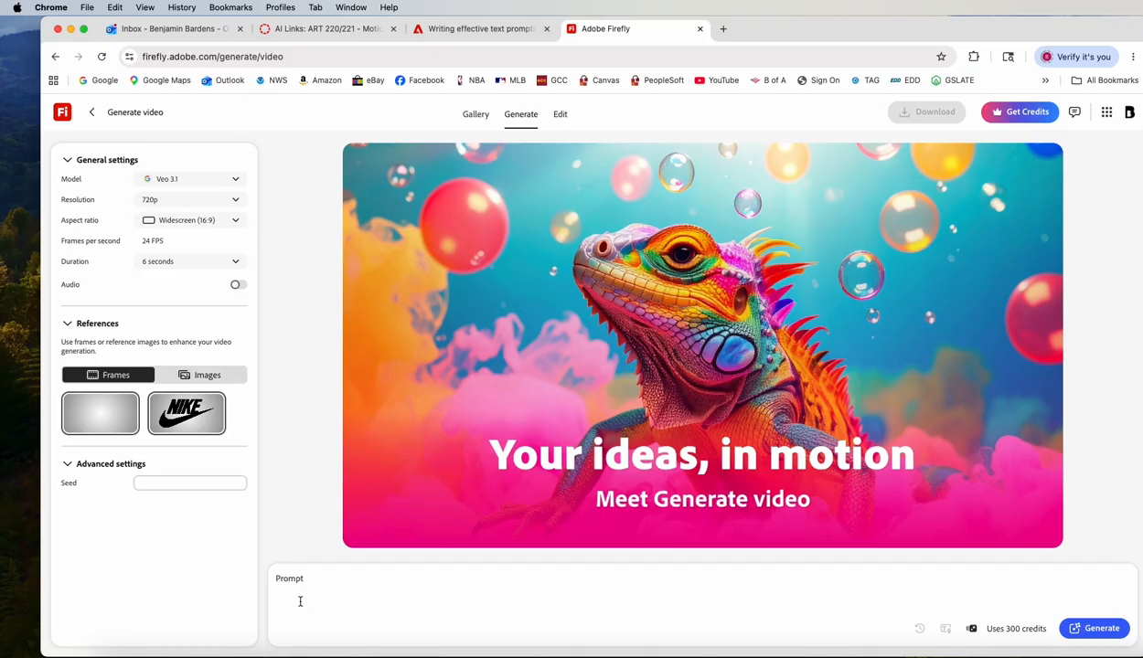
{"action": "key", "text": "super+v"}
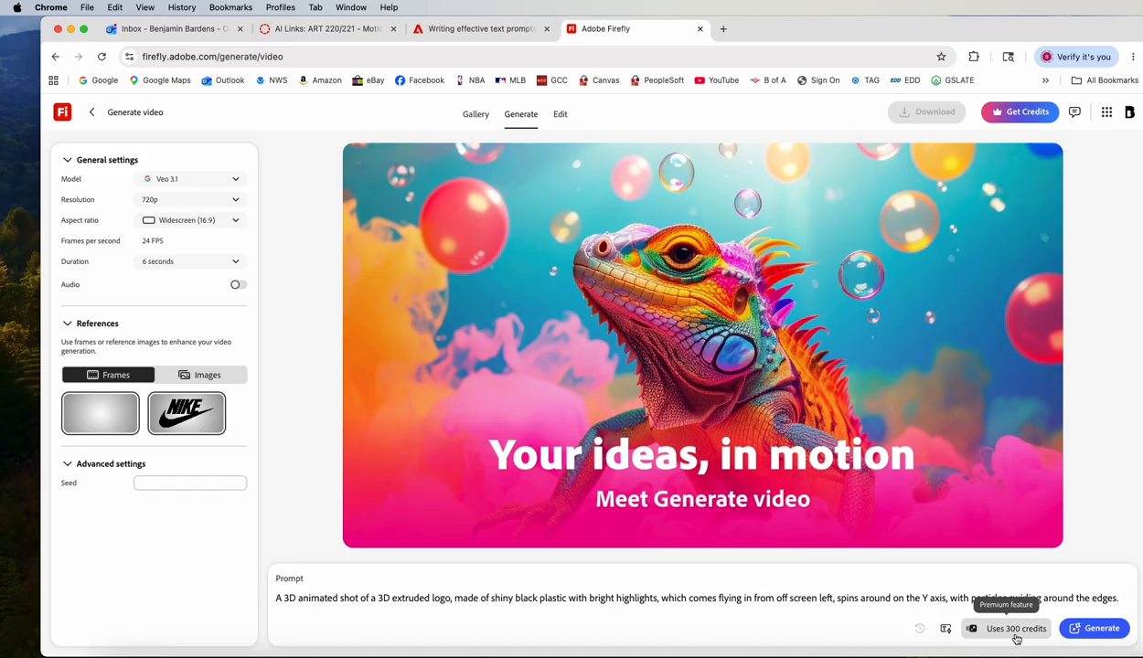
{"action": "left_click", "coordinate": [1102, 630]}
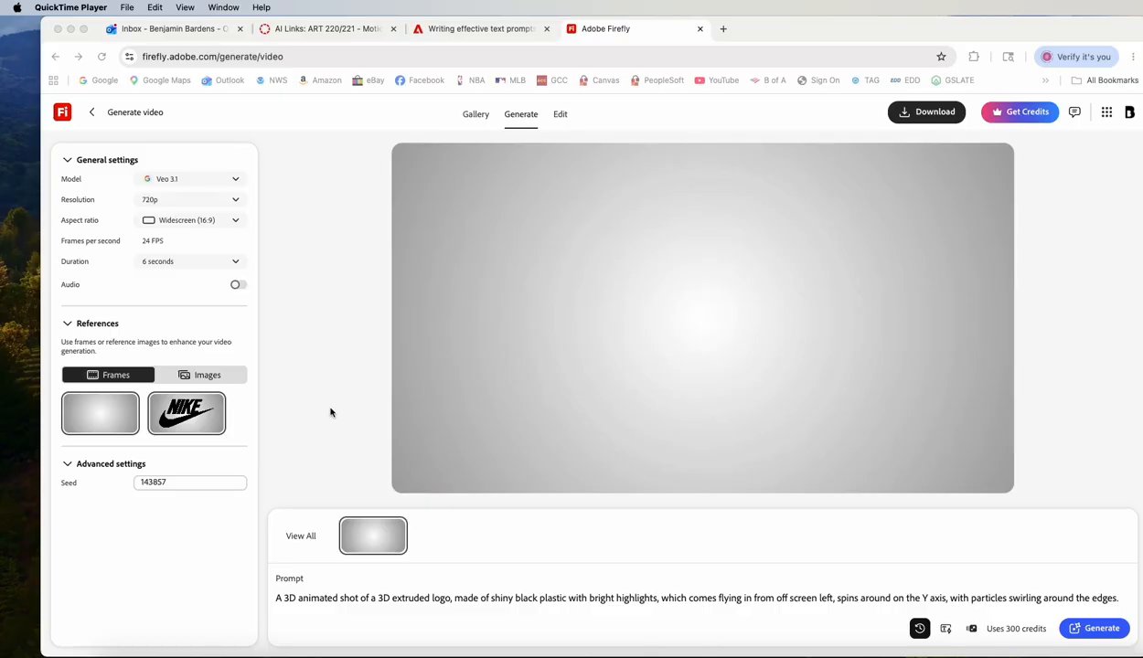
Step: Play back the generated Nike logo video several times to check its animation and particles
{"action": "left_click", "coordinate": [607, 33]}
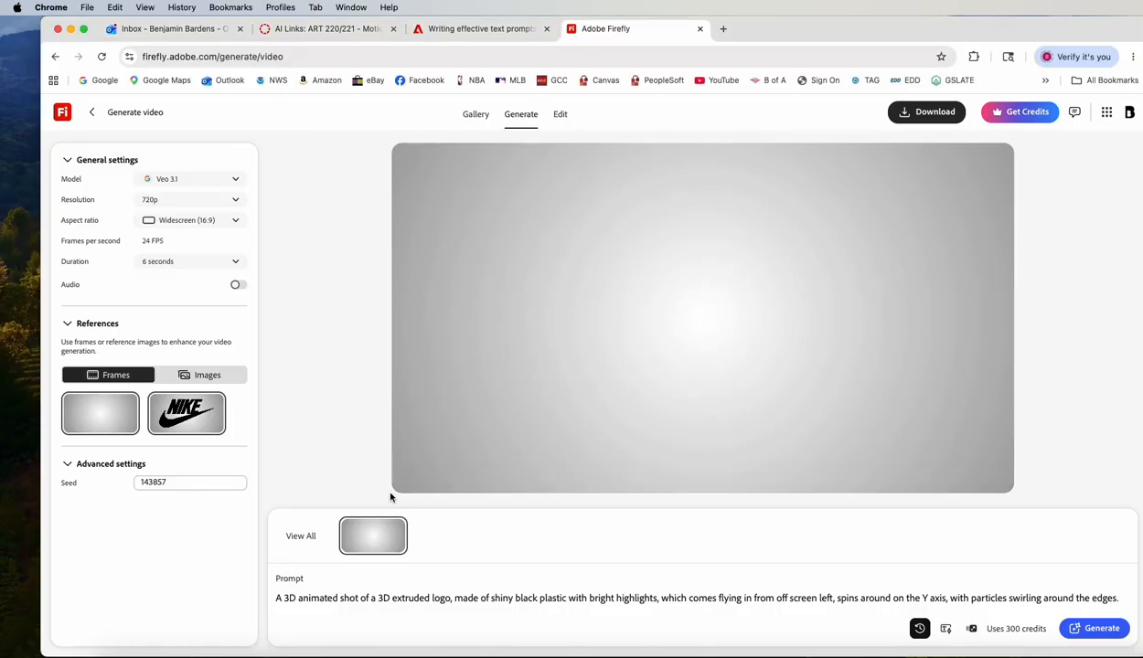
{"action": "left_click", "coordinate": [437, 478]}
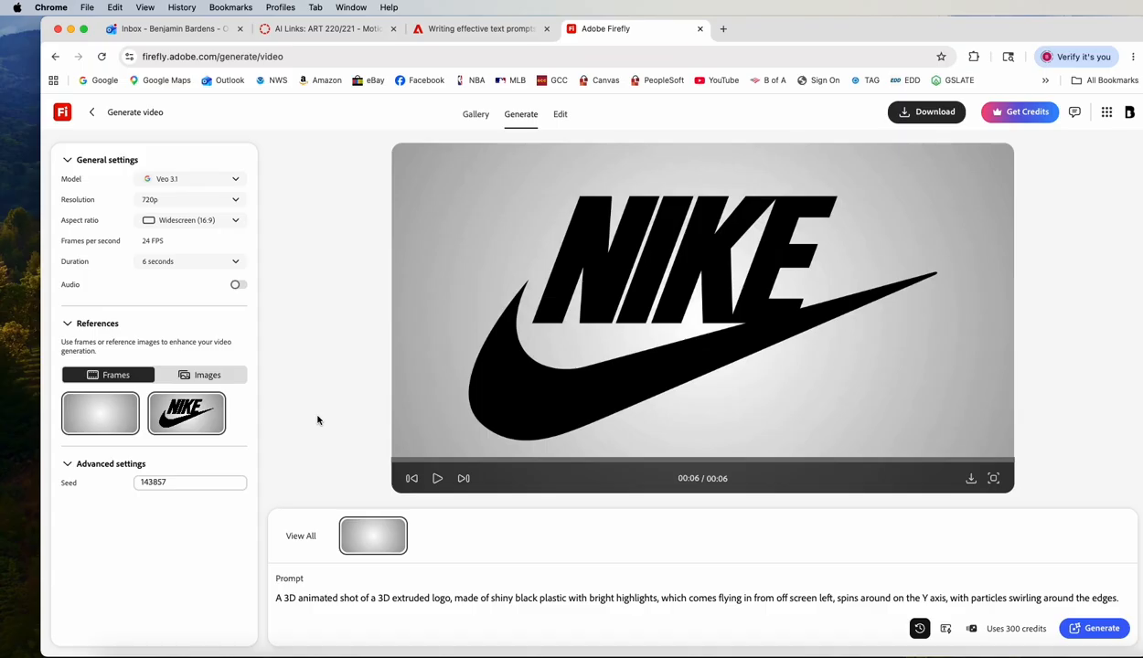
{"action": "left_click", "coordinate": [430, 477]}
{"action": "left_click", "coordinate": [437, 478]}
{"action": "mouse_move", "coordinate": [153, 428]}
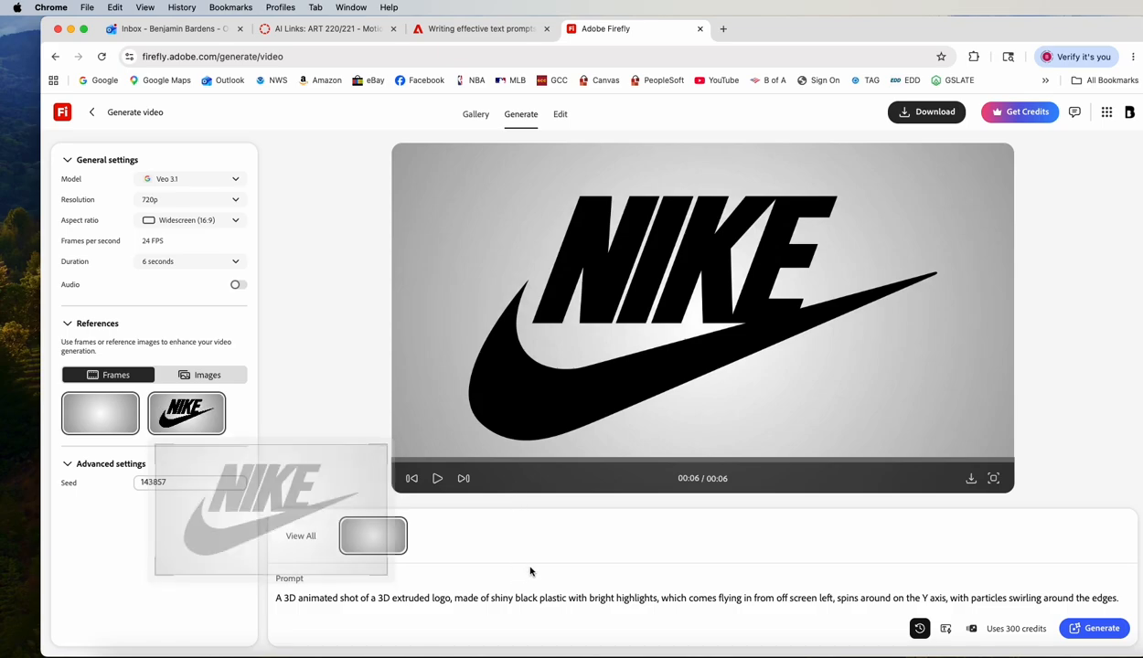
{"action": "left_click", "coordinate": [437, 479]}
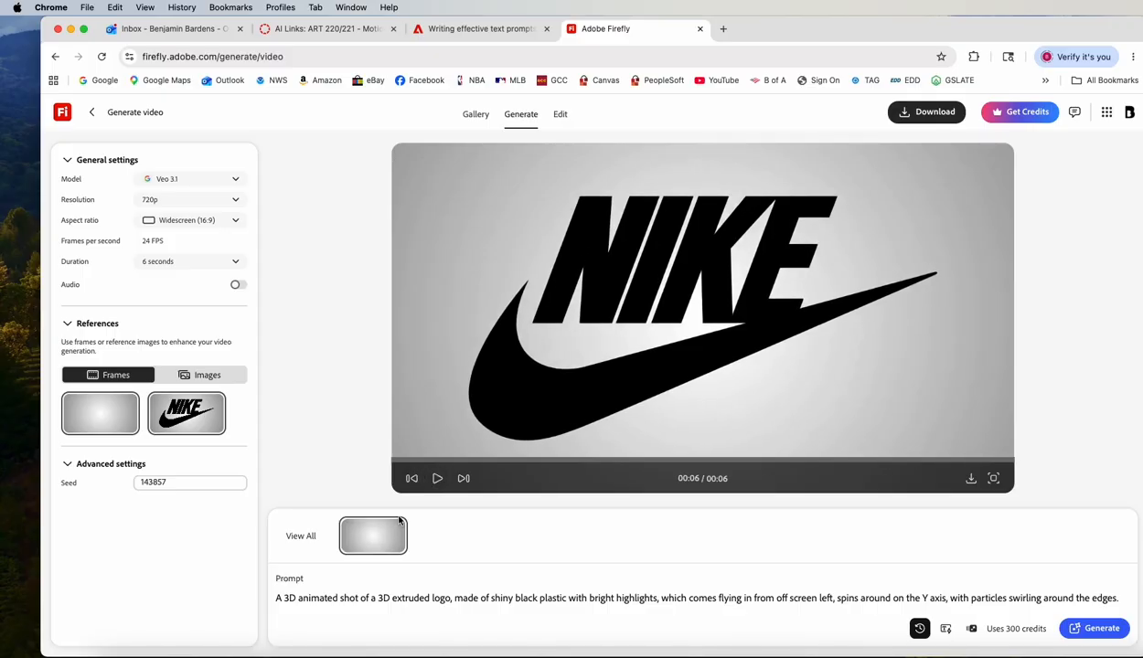
{"action": "left_click", "coordinate": [436, 481]}
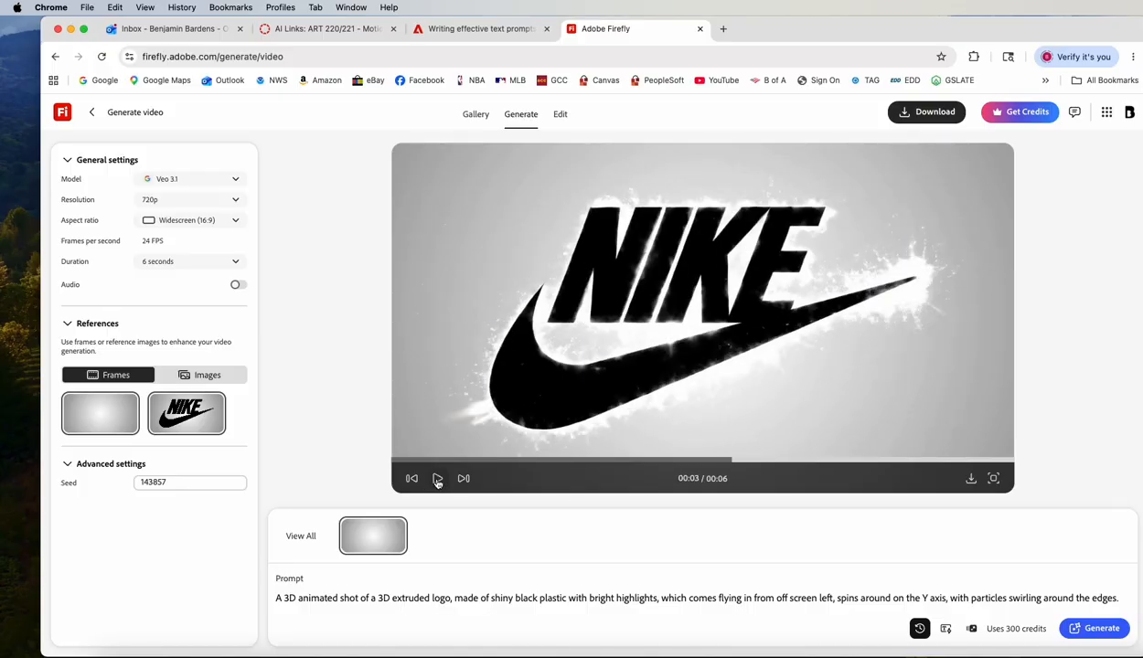
{"action": "left_click", "coordinate": [435, 484]}
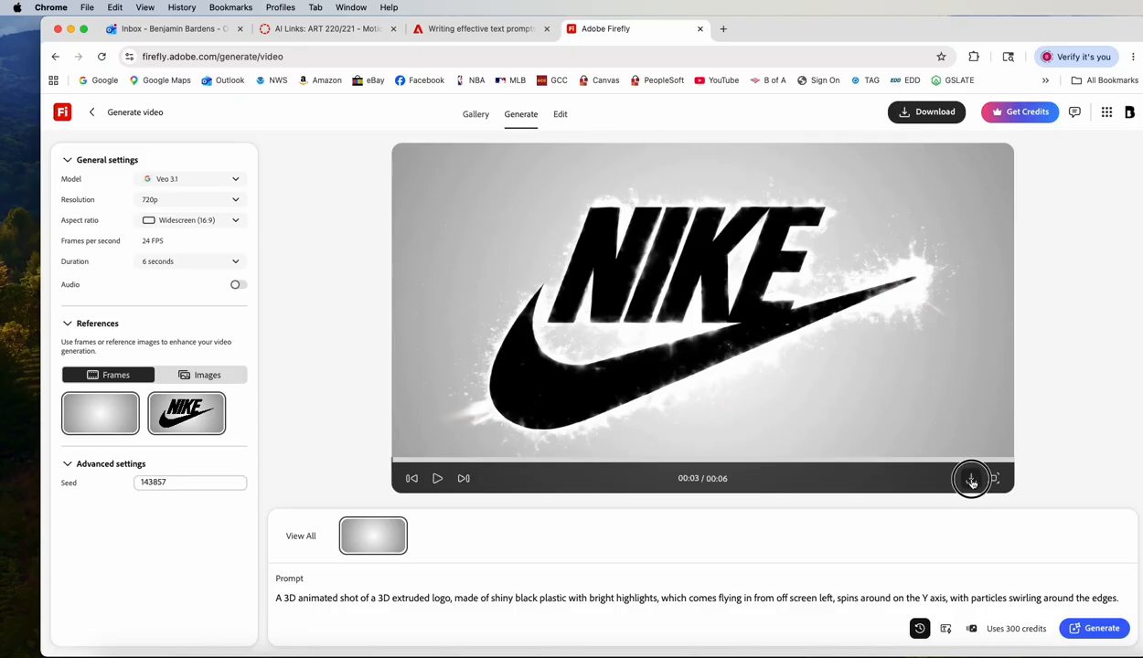
Step: Download the generated video and move it in Finder from Downloads into the AI demo folder, closing the Downloads window
{"action": "left_click", "coordinate": [971, 478]}
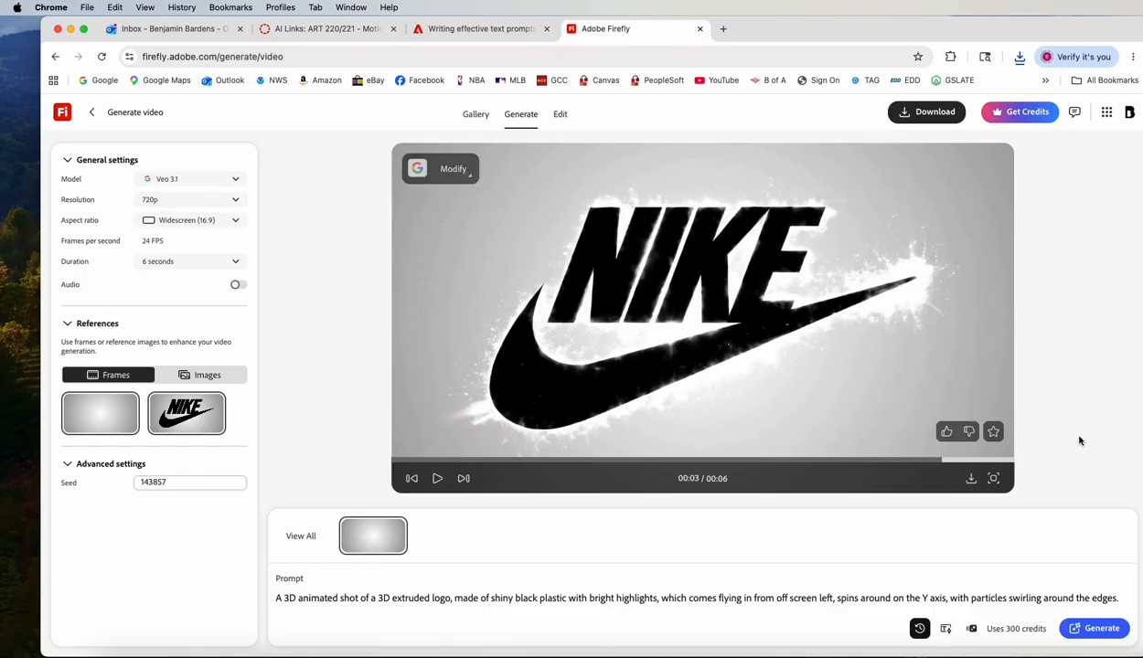
{"action": "left_click", "coordinate": [1141, 444], "text": "alt"}
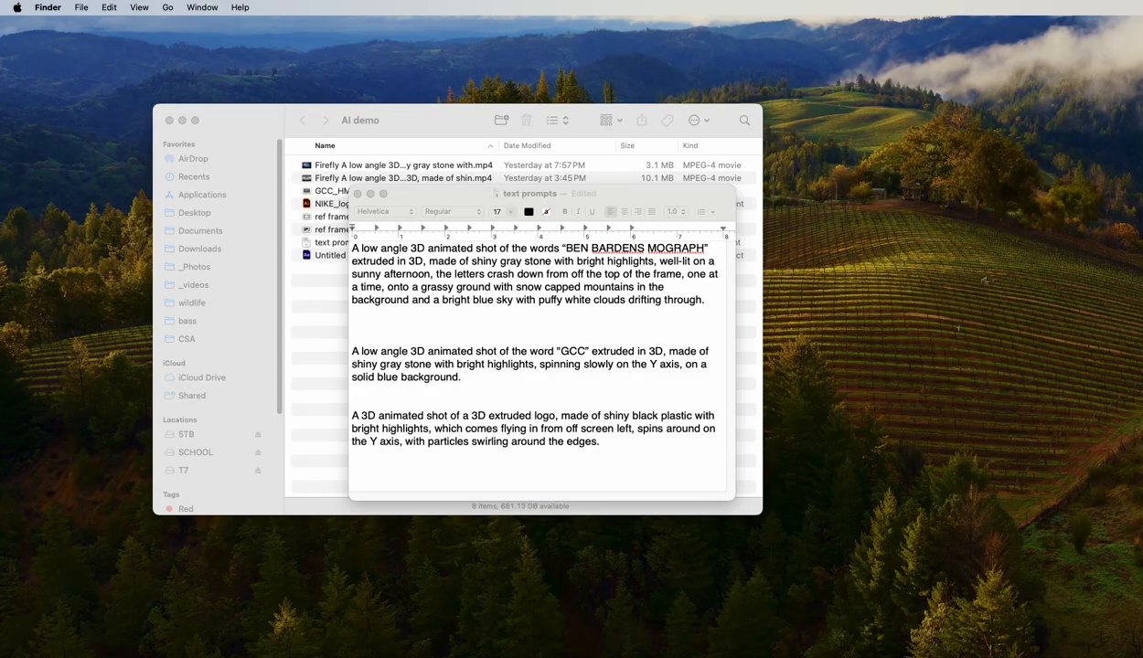
{"action": "key", "text": "super+n"}
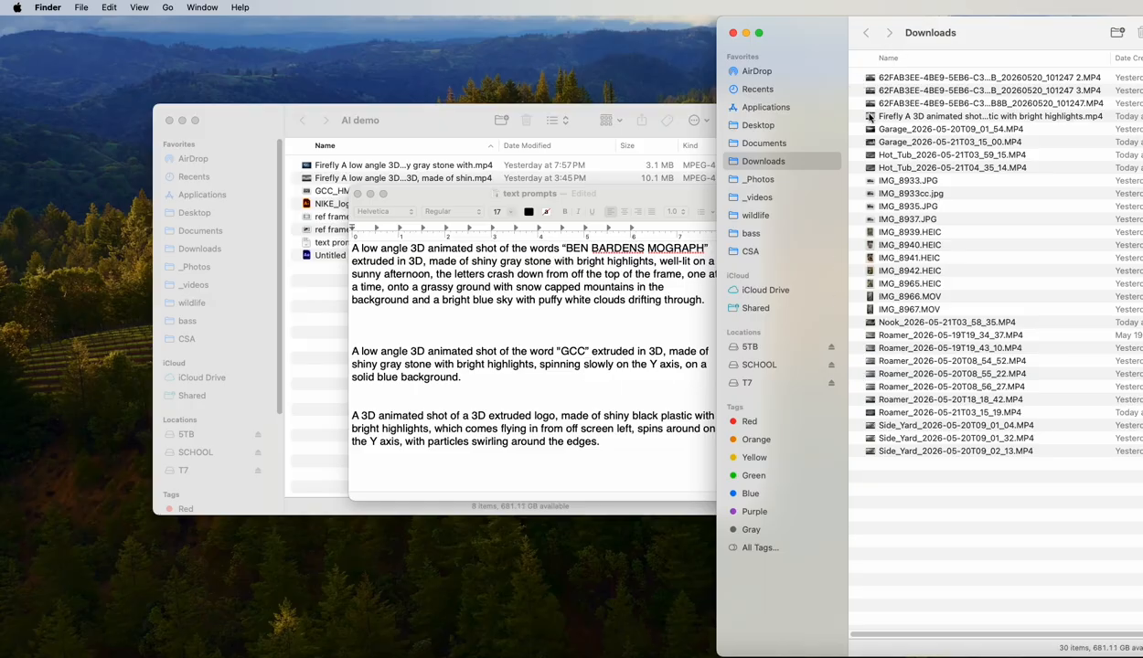
{"action": "left_click", "coordinate": [442, 109]}
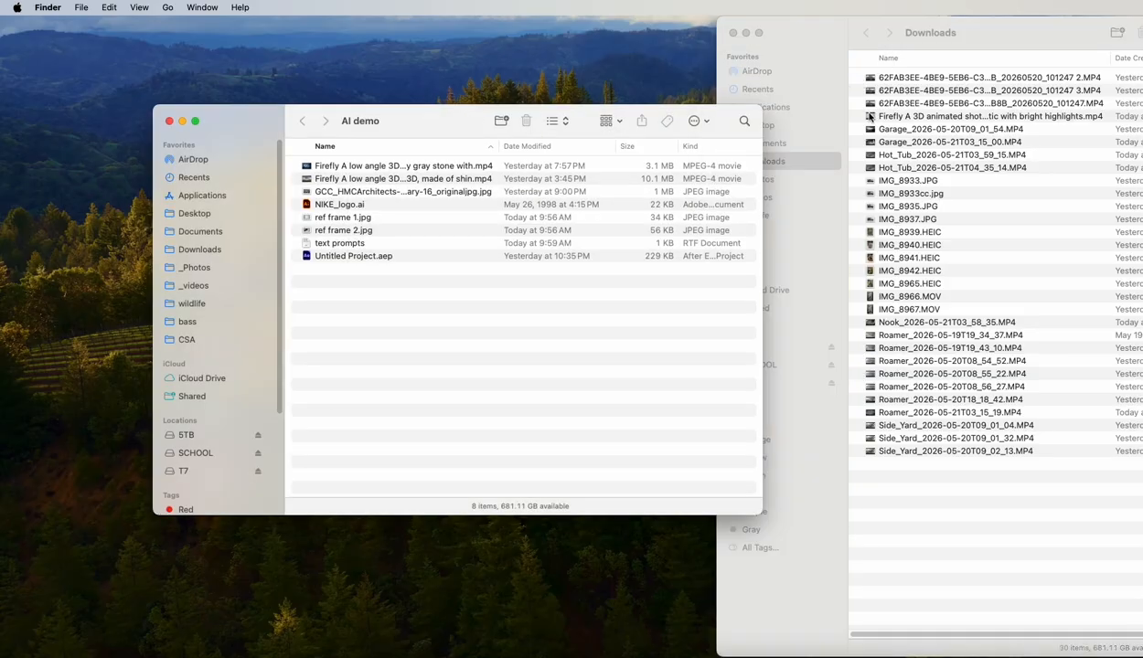
{"action": "left_click_drag", "start_coordinate": [870, 116], "coordinate": [393, 311]}
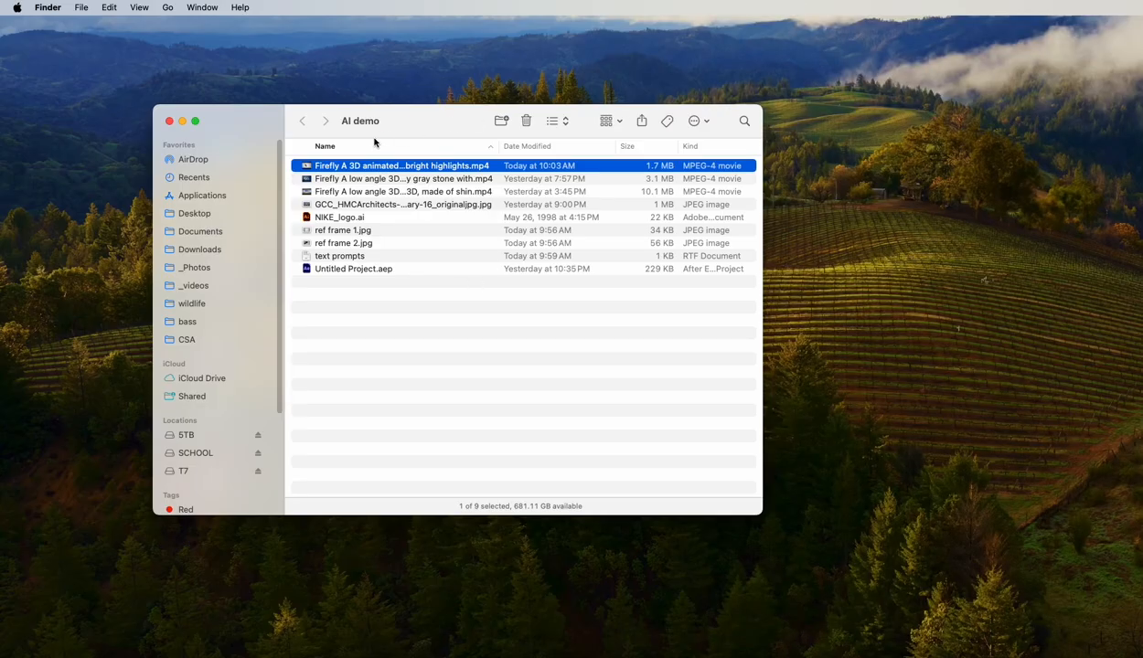
{"action": "left_click", "coordinate": [732, 33]}
Step: Preview the downloaded Firefly logo video in the AI demo folder
{"action": "left_click", "coordinate": [331, 166]}
{"action": "key", "text": "space"}
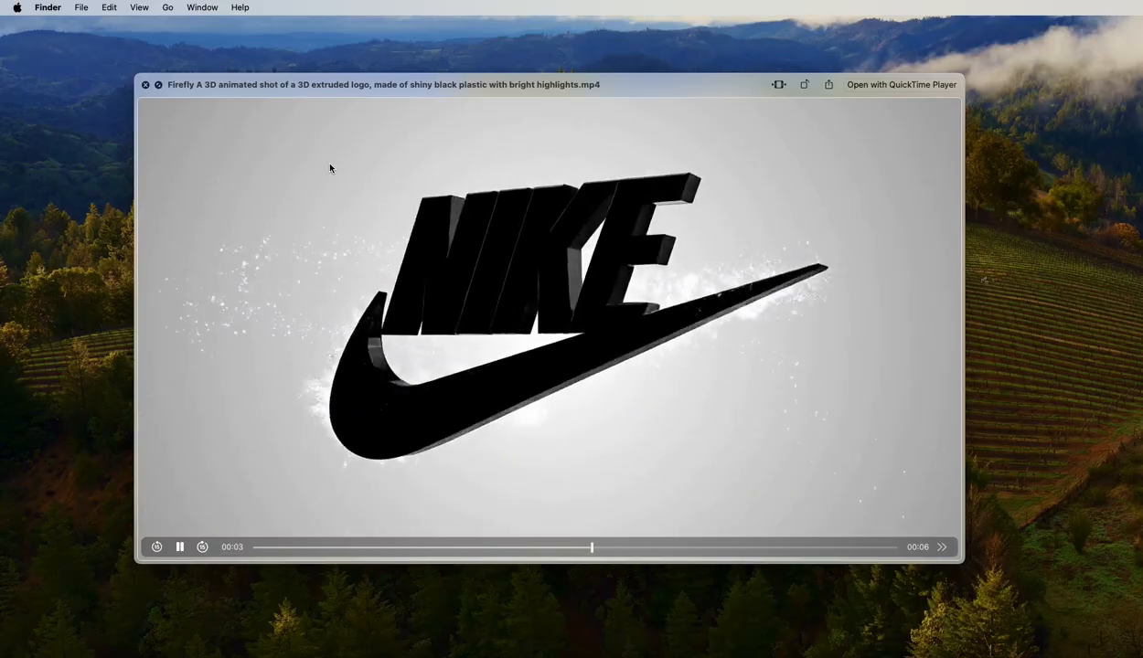
{"action": "key", "text": "space"}
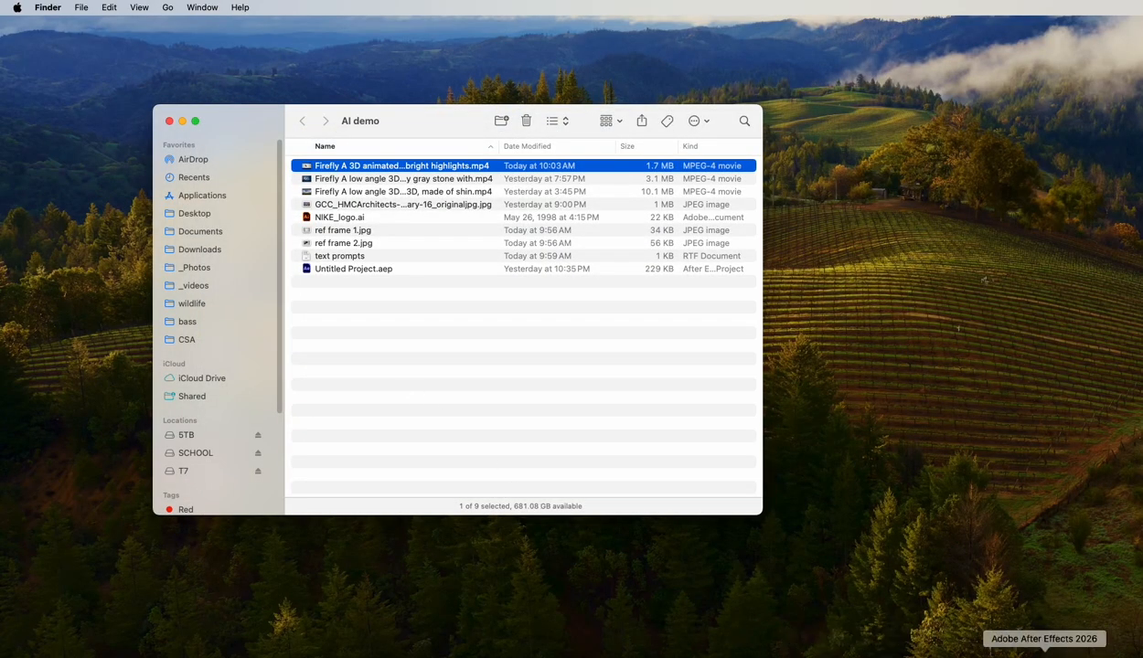
Step: Switch to After Effects and import the new Firefly logo MP4 from the AI demo folder into the project
{"action": "left_click", "coordinate": [1043, 653]}
{"action": "left_click", "coordinate": [109, 655]}
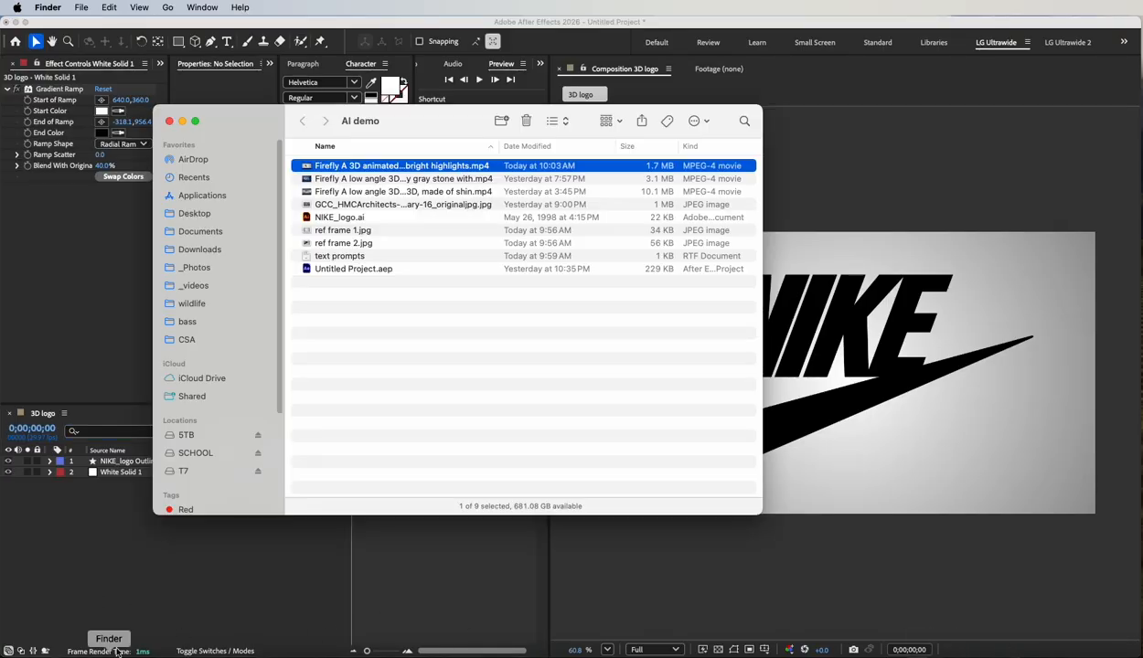
{"action": "left_click", "coordinate": [58, 72]}
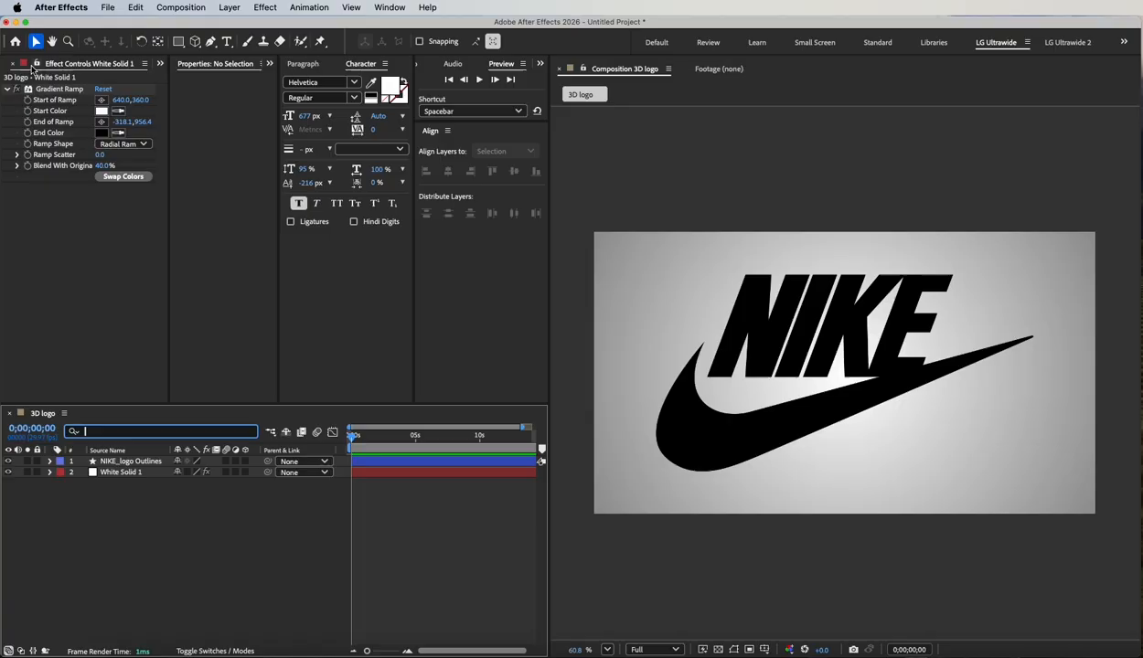
{"action": "left_click", "coordinate": [160, 63]}
{"action": "left_click", "coordinate": [173, 88]}
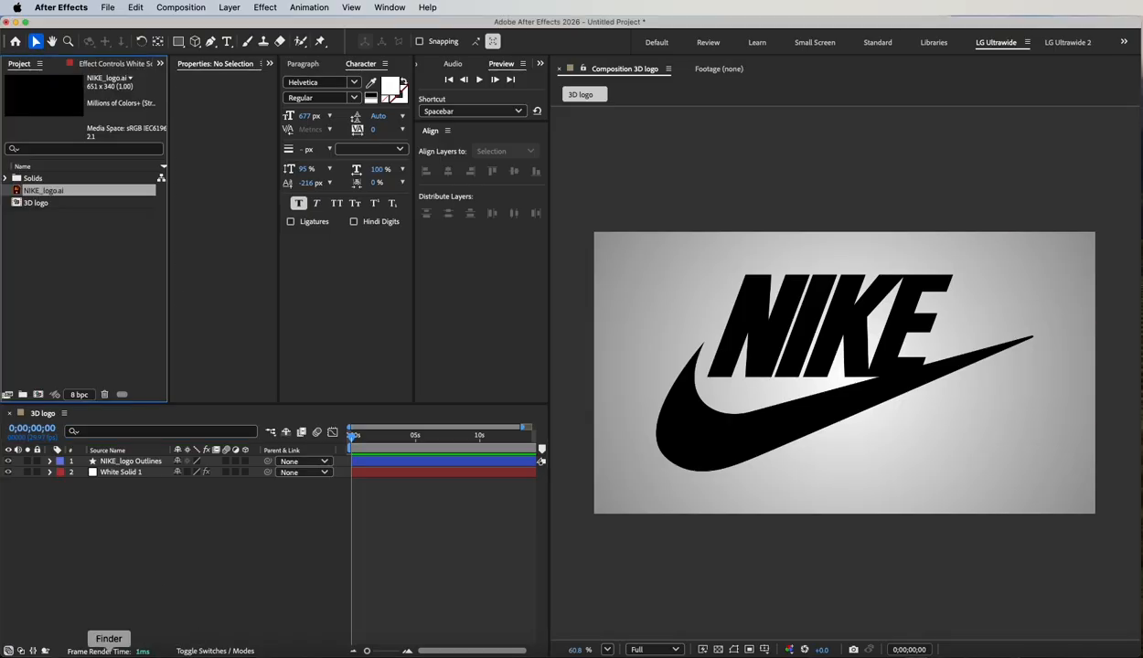
{"action": "left_click", "coordinate": [108, 654]}
{"action": "left_click_drag", "start_coordinate": [309, 171], "coordinate": [99, 257]}
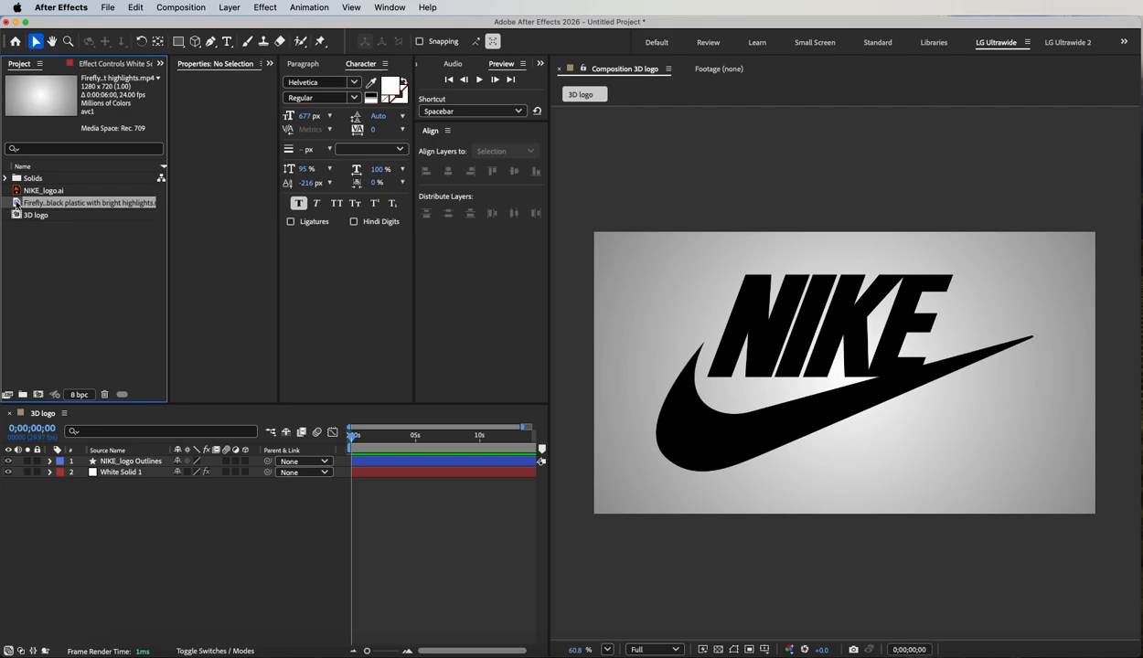
Step: Add the Firefly clip as the top layer of the 3D logo composition, hide the two layers beneath it, and scrub through the animation
{"action": "left_click_drag", "start_coordinate": [15, 200], "coordinate": [124, 460]}
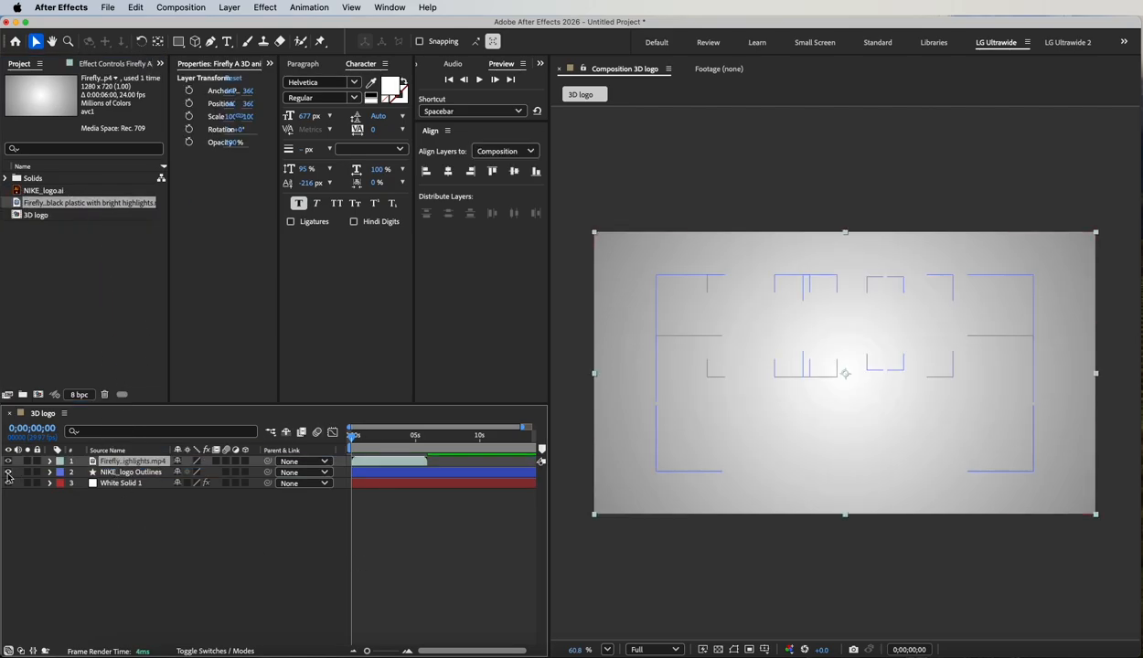
{"action": "left_click_drag", "start_coordinate": [8, 473], "coordinate": [8, 483]}
{"action": "left_click_drag", "start_coordinate": [355, 440], "coordinate": [411, 444]}
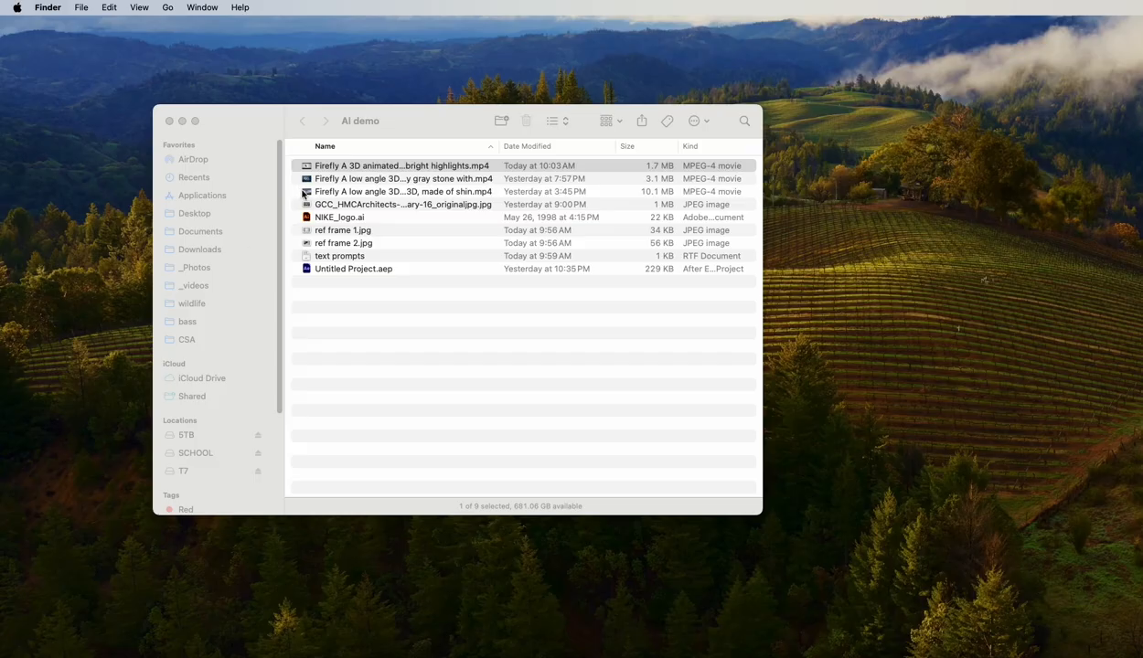
Step: Open Untitled Project.aep from the AI demo folder in After Effects and turn off the effects on the Firefly GCC clip layer
{"action": "left_click", "coordinate": [344, 301]}
{"action": "double_click", "coordinate": [347, 269]}
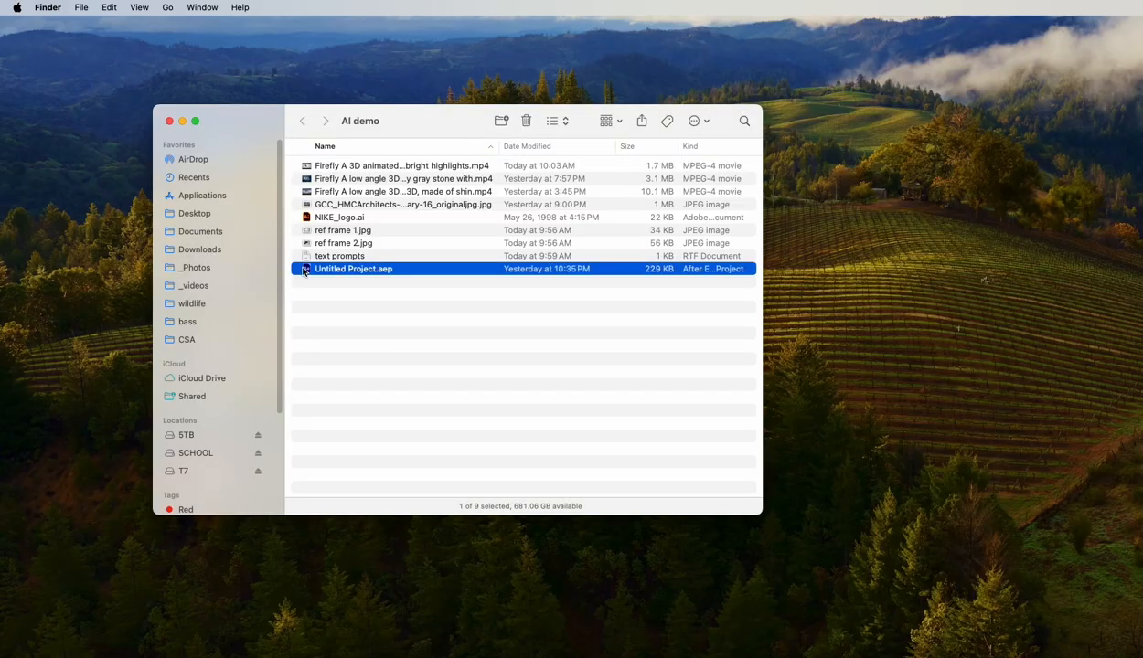
{"action": "left_click", "coordinate": [597, 381]}
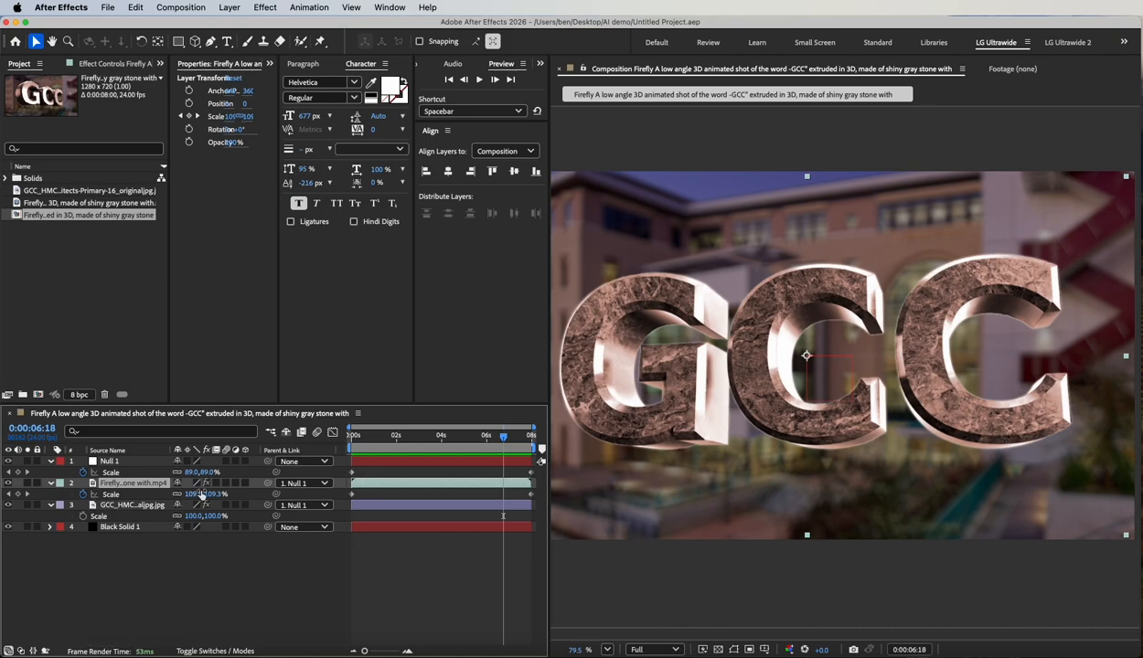
{"action": "left_click", "coordinate": [206, 483]}
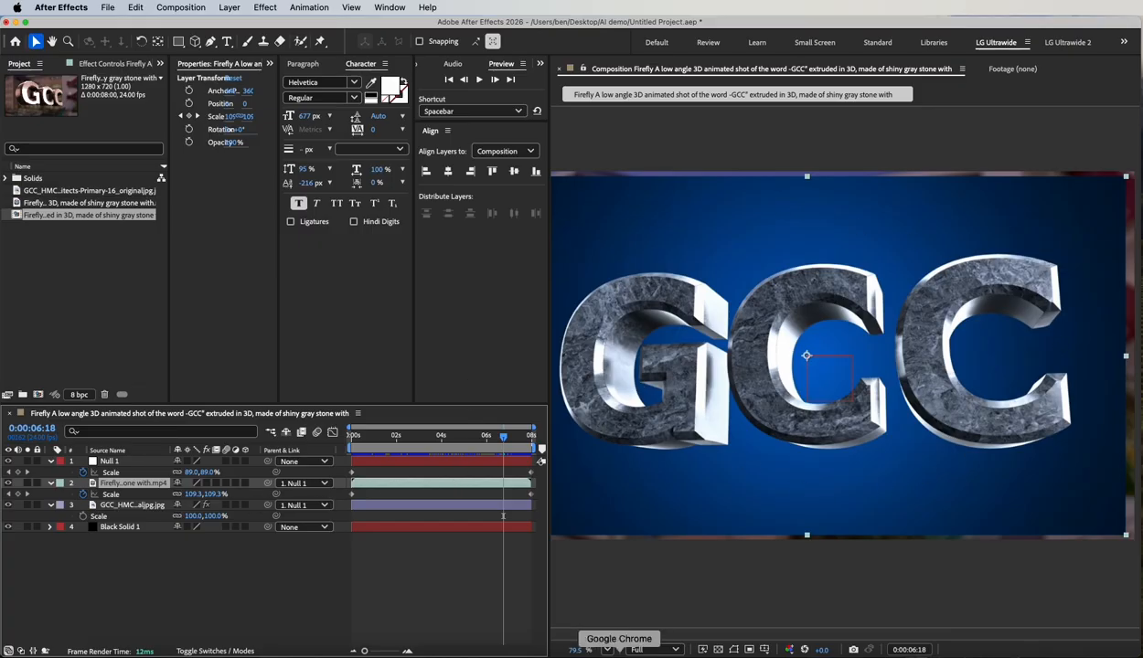
Step: Switch to the Adobe Firefly video page in Chrome and change the generation model to Firefly Video
{"action": "left_click", "coordinate": [601, 645]}
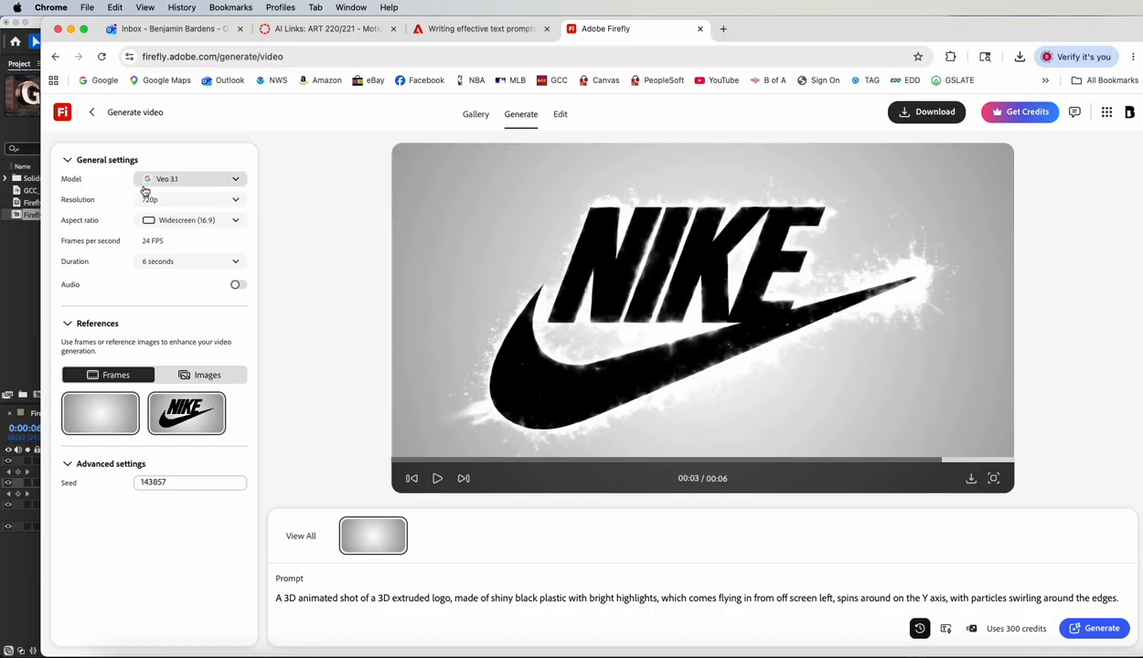
{"action": "left_click", "coordinate": [189, 181]}
{"action": "left_click", "coordinate": [192, 245]}
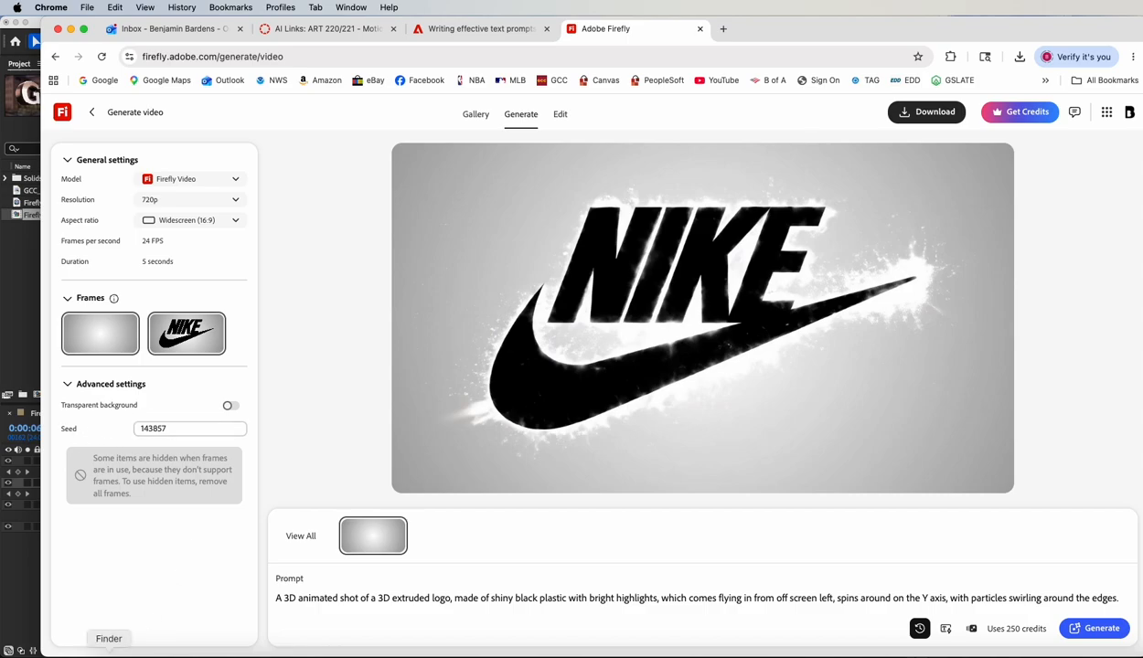
Step: Return to After Effects, turn the effects on the Firefly GCC clip layer back on, and scrub the composition to 0:00:06:12
{"action": "left_click", "coordinate": [106, 654]}
{"action": "scroll", "coordinate": [626, 403], "scroll_direction": "up", "scroll_amount": 1}
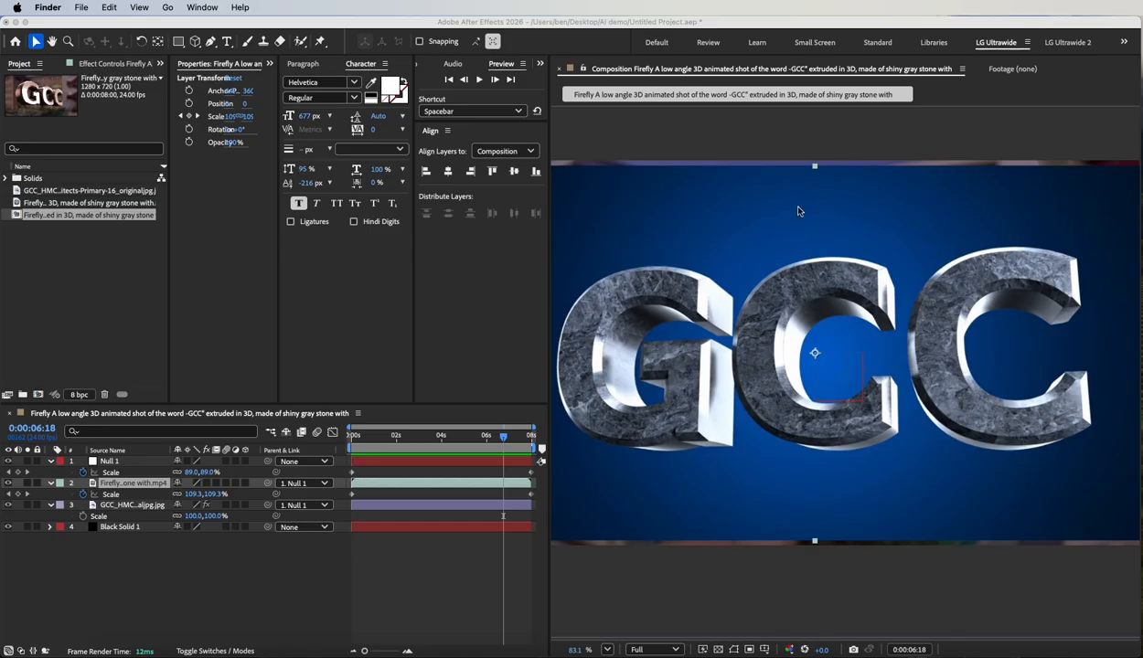
{"action": "left_click", "coordinate": [208, 488]}
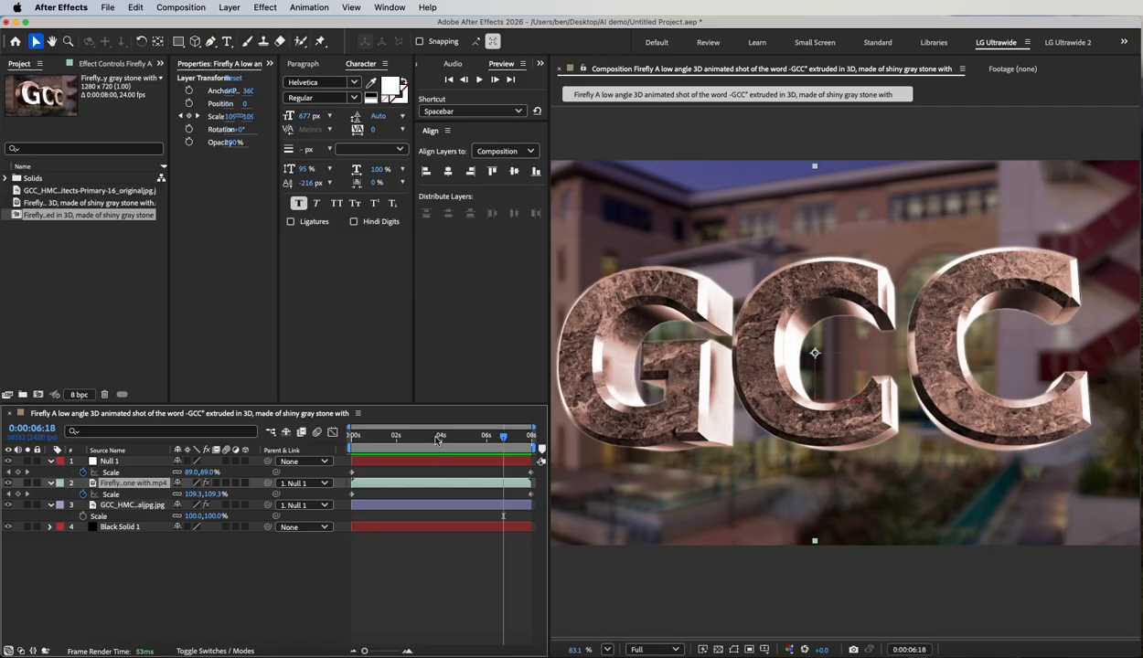
{"action": "left_click_drag", "start_coordinate": [437, 440], "coordinate": [498, 451]}
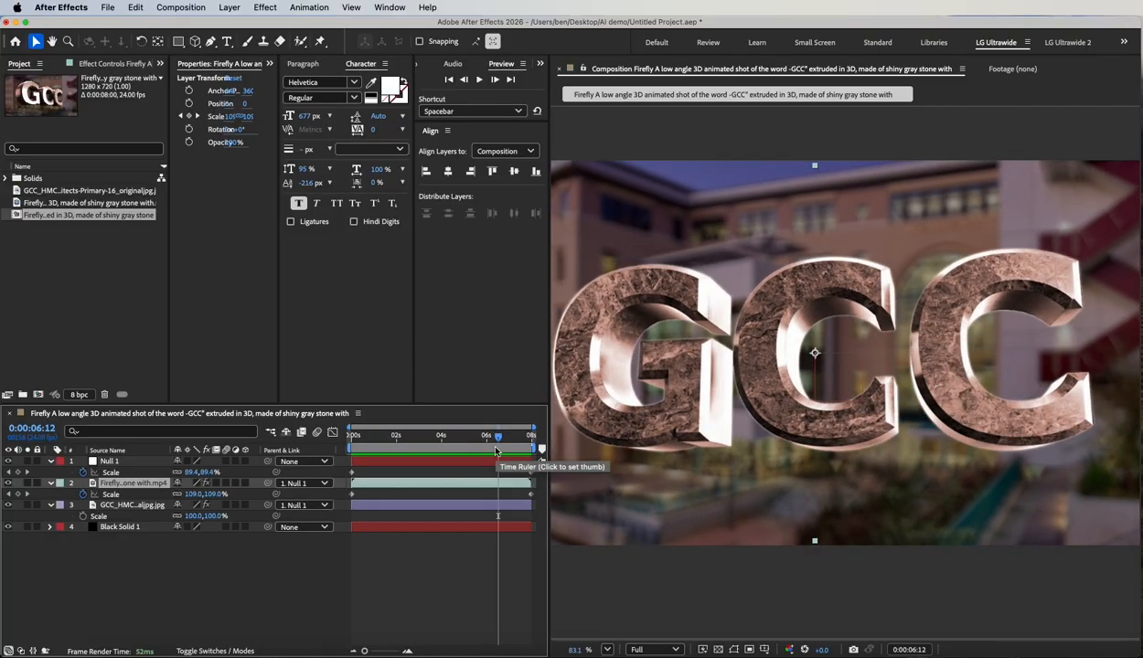